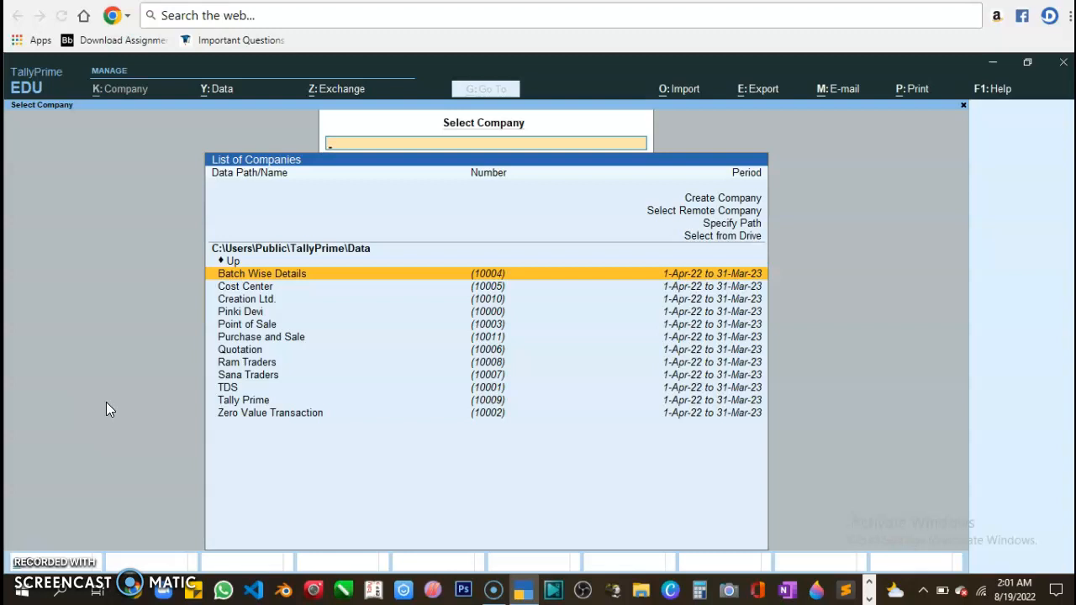
- Start creating a new company named Order, keeping the same mailing name and leaving the address blank
key(Up)
key(Up)
key(Up)
key(Up)
key(Up)
key(Up)
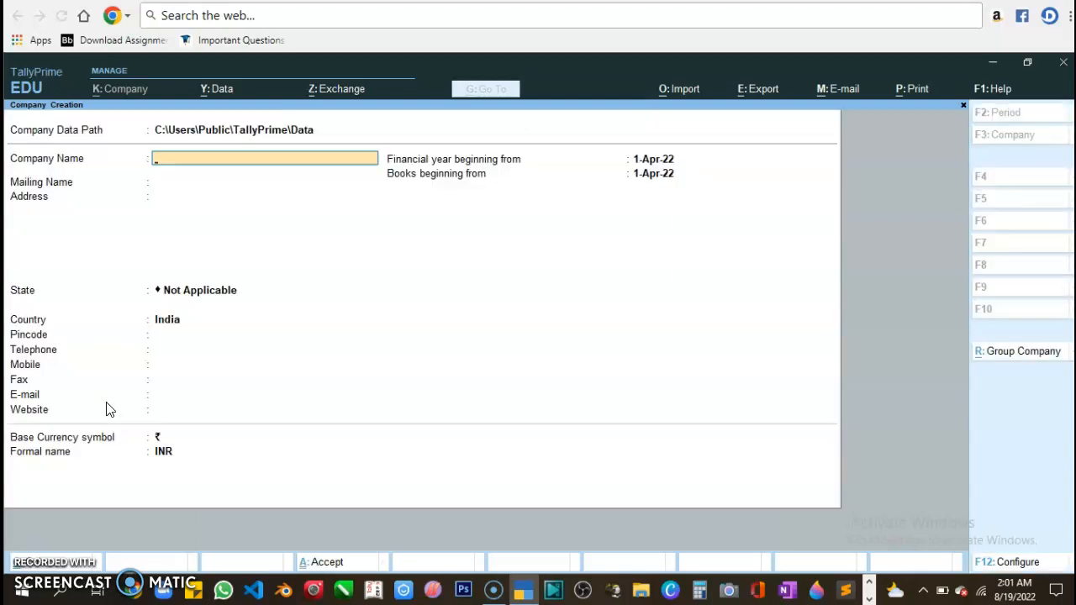
text(Ordere)
key(BackSpace)
key(Return)
key(Return)
key(Return)
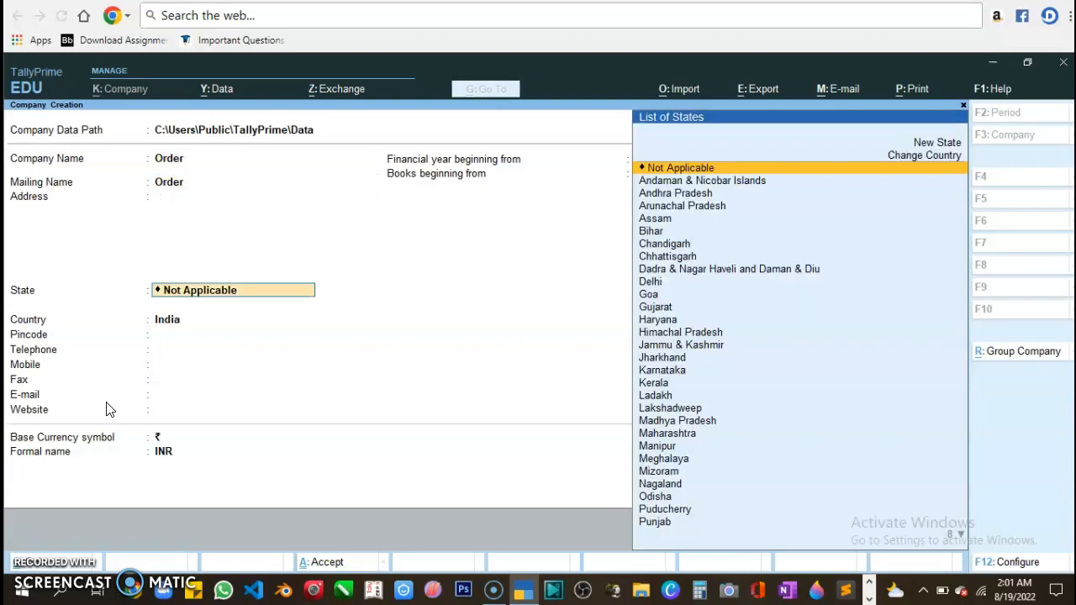
- Set the company's state to Delhi, leave the contact details blank, keep the INR currency defaults and save the company
text(Delhi)
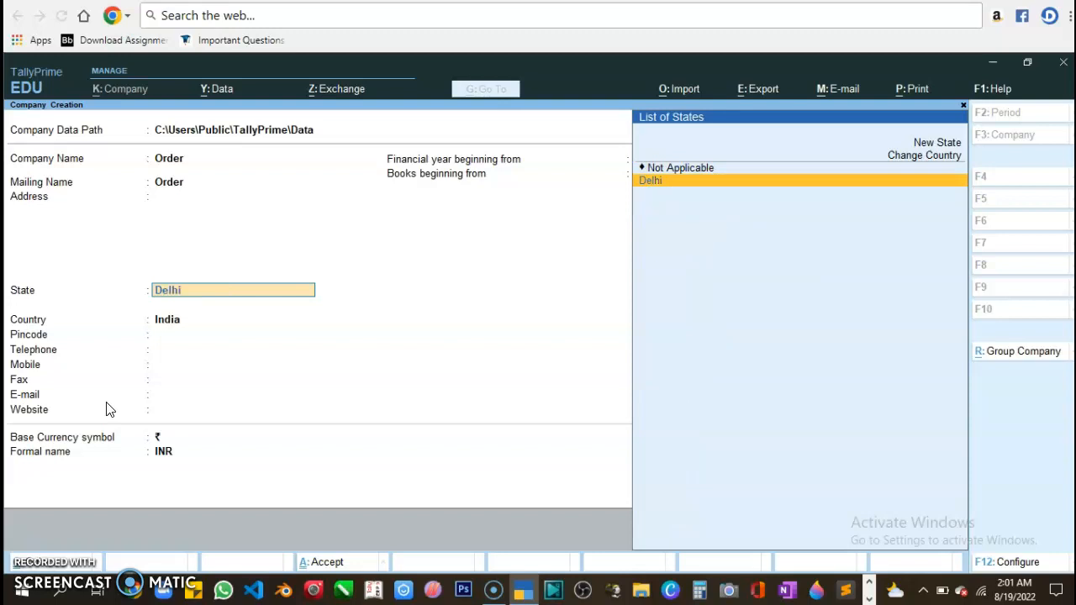
key(Return)
key(Return)
key(Return)
key(Return)
key(Return)
key(Return)
key(Return)
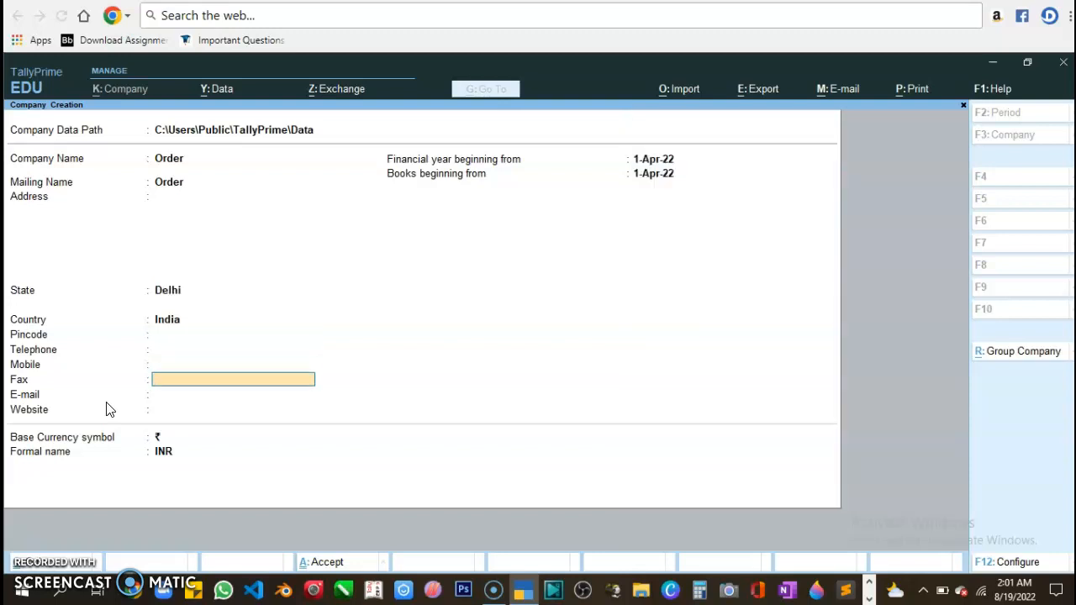
key(Return)
key(Return)
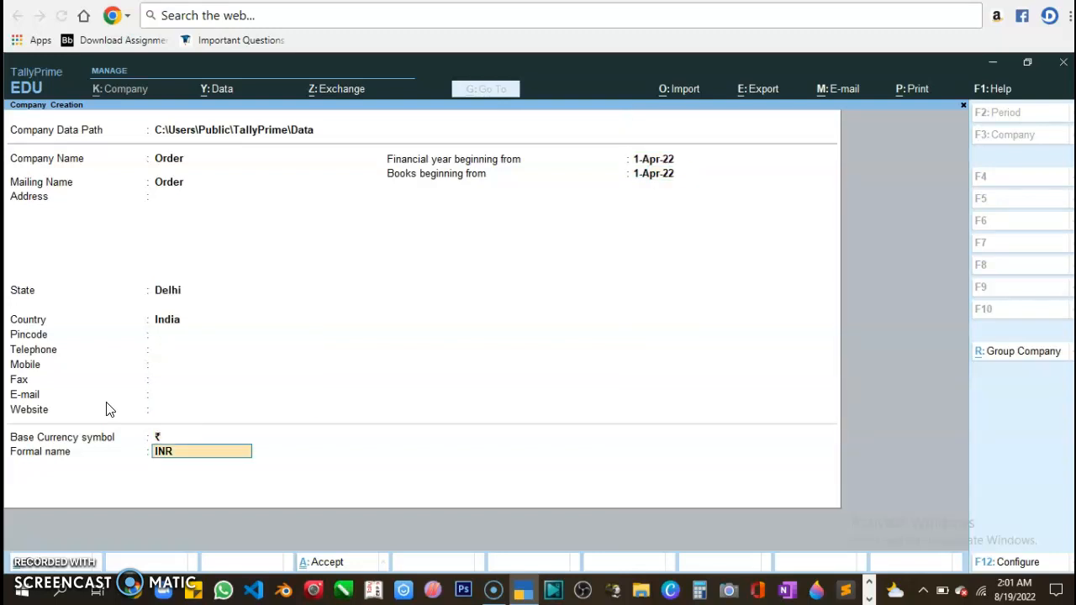
key(Return)
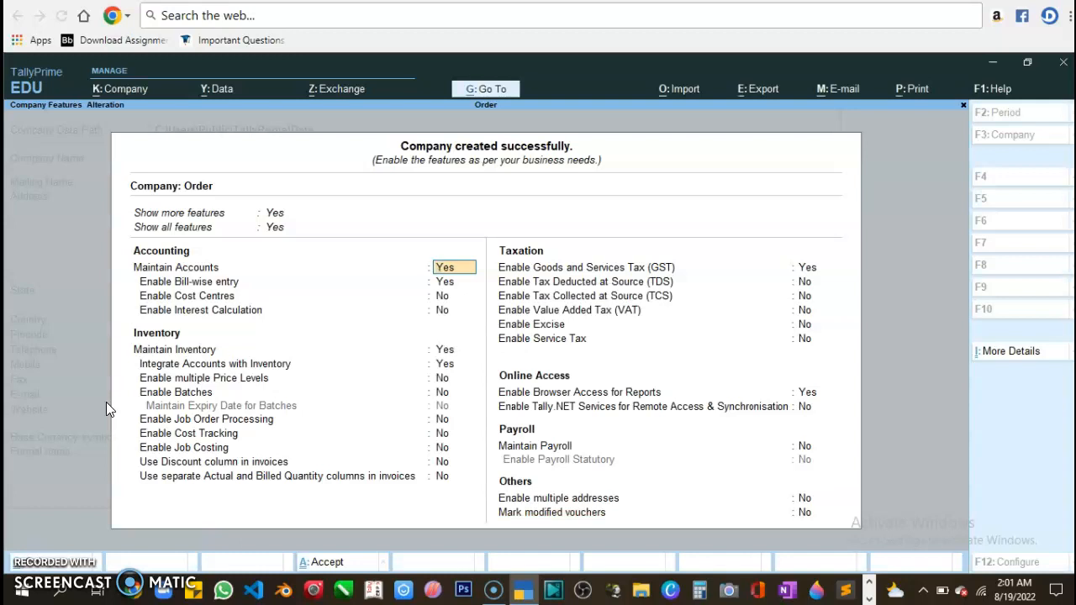
- Enable Job Order Processing in the company's inventory features and save the feature settings
click(10, 338)
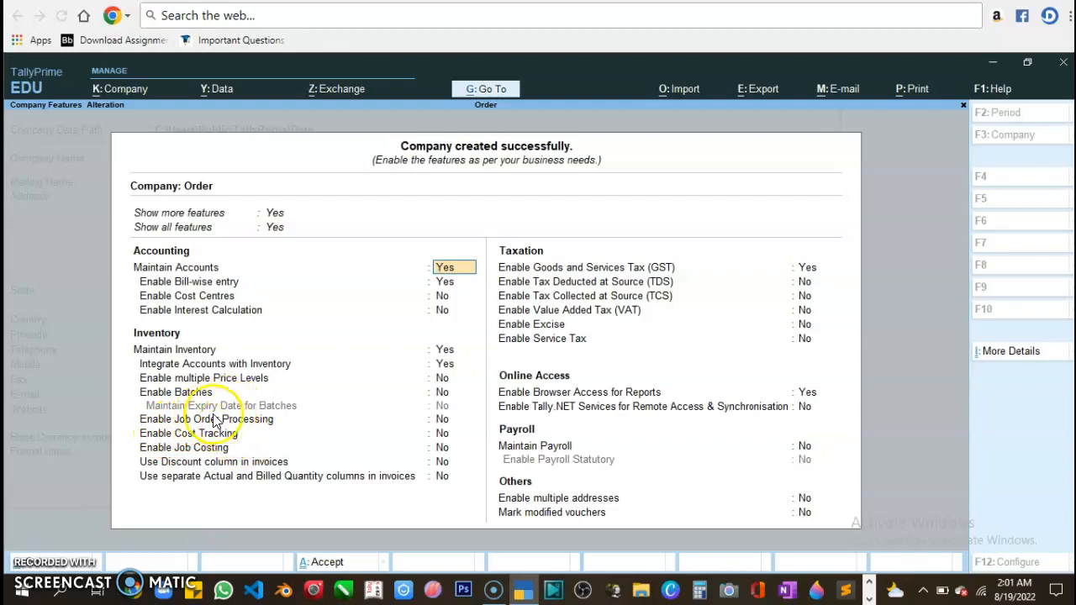
click(444, 418)
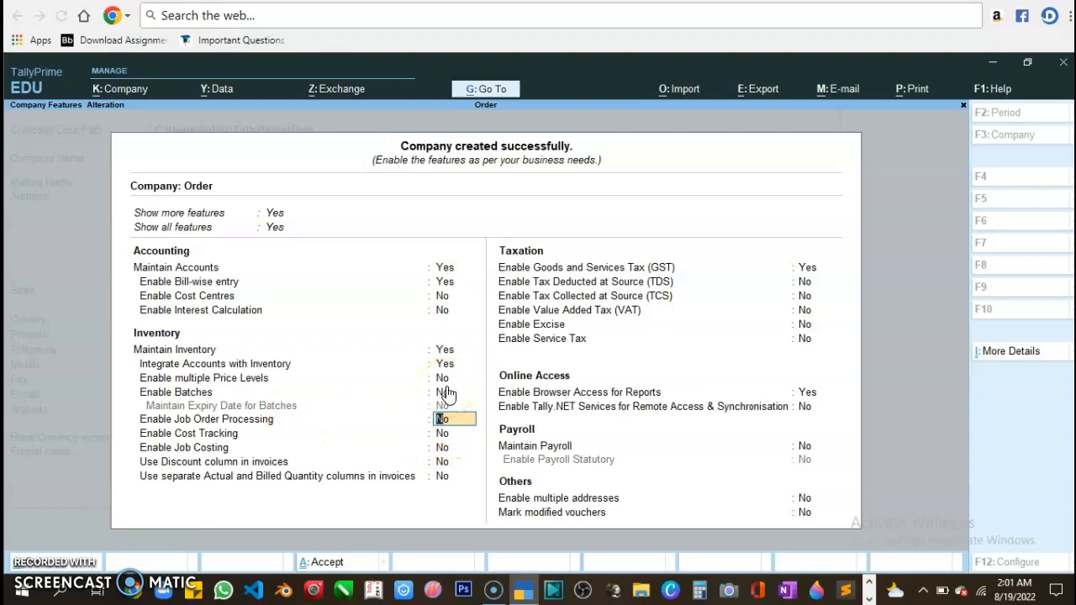
key(y)
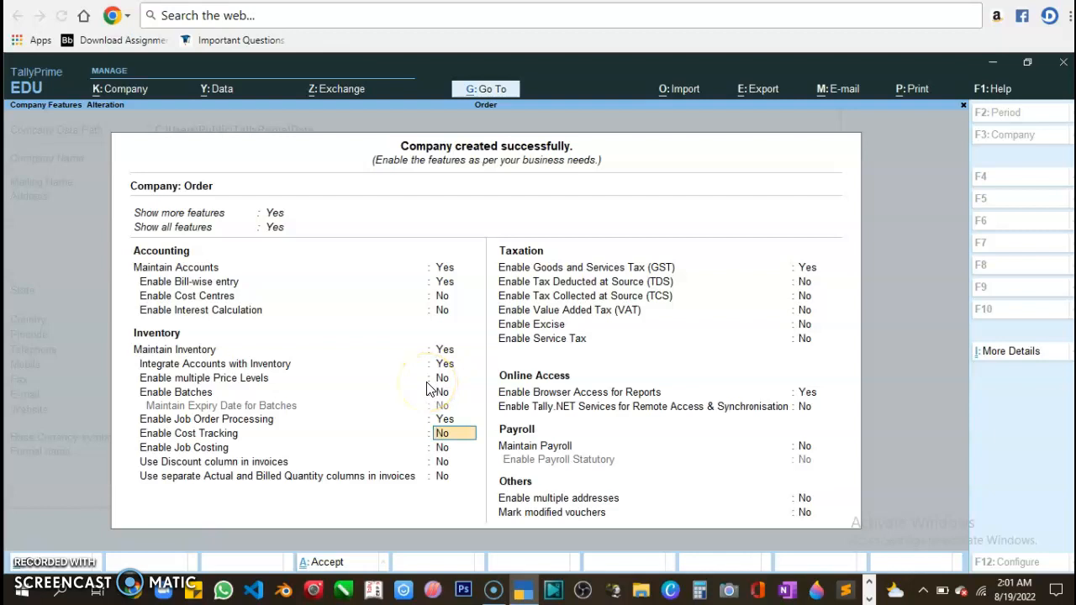
key(ctrl)
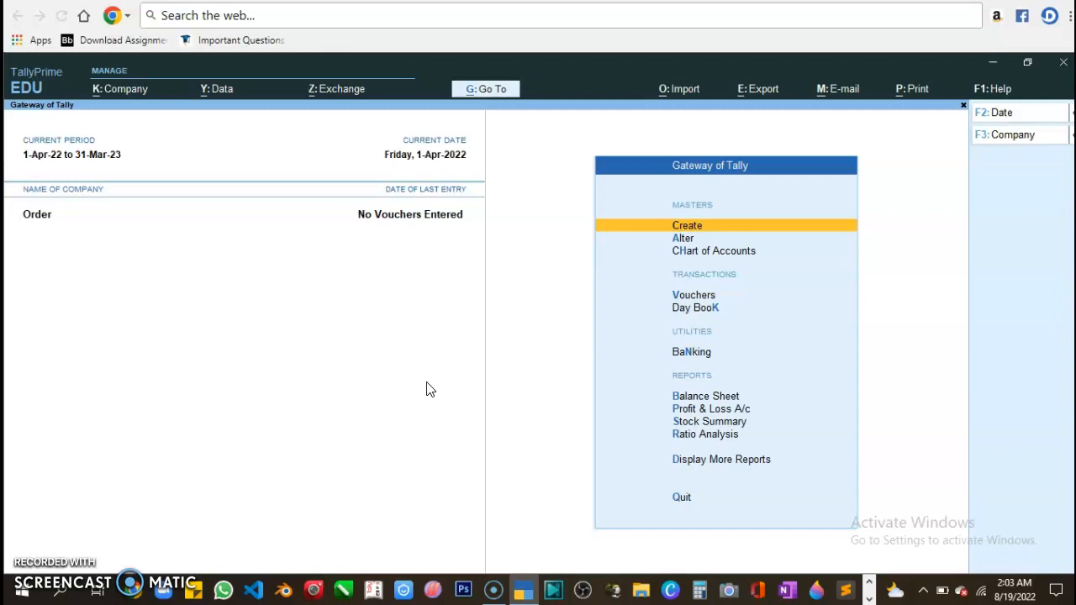
- Create a ledger named Purchase under the Purchase Accounts group
key(Return)
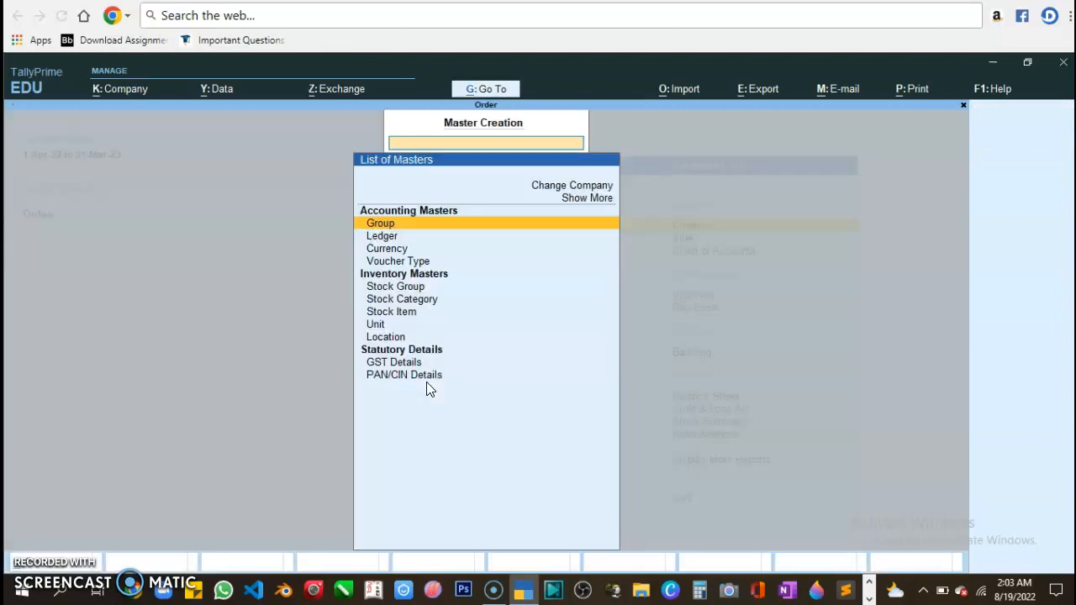
click(399, 238)
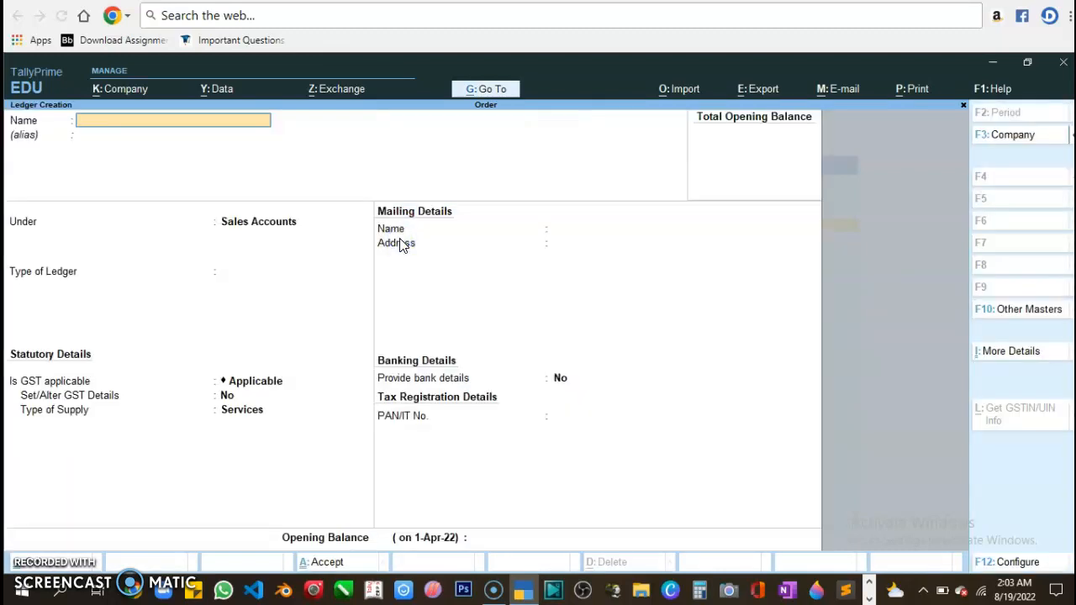
text(Purchase)
key(Return)
key(Return)
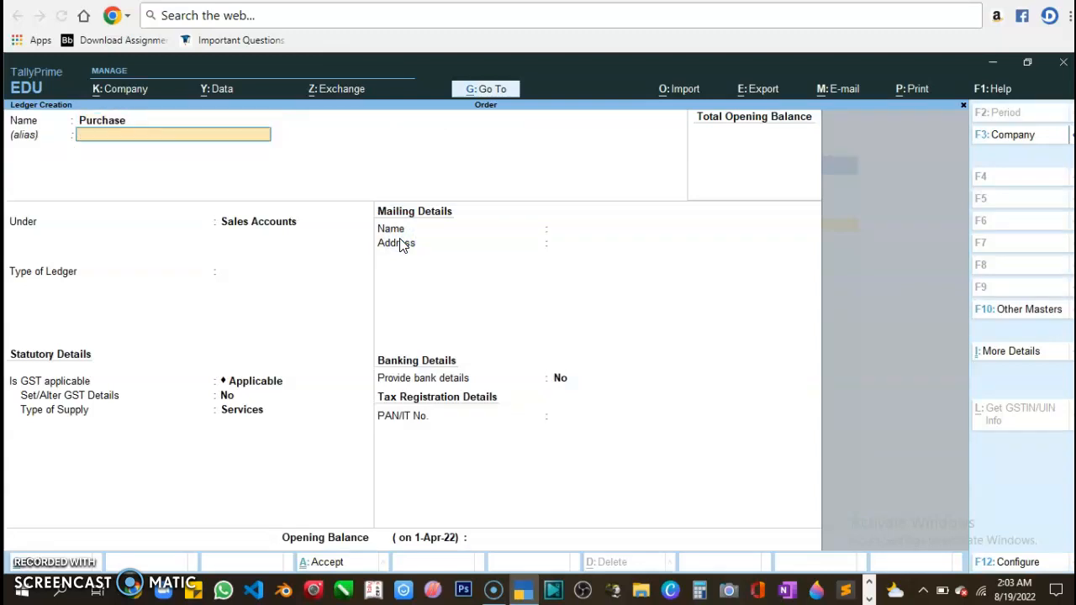
text(pu)
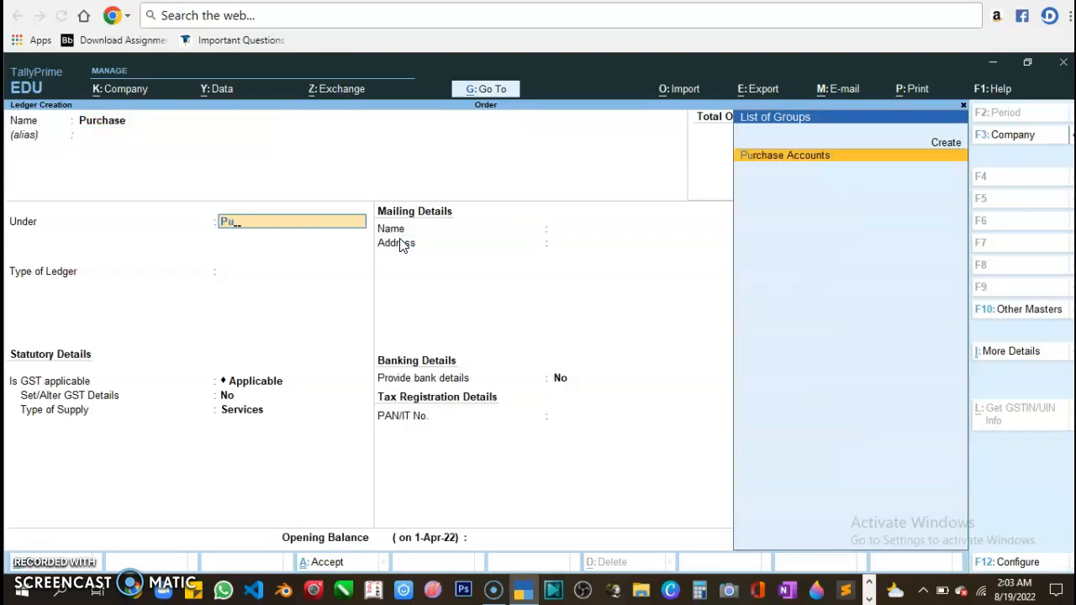
key(Return)
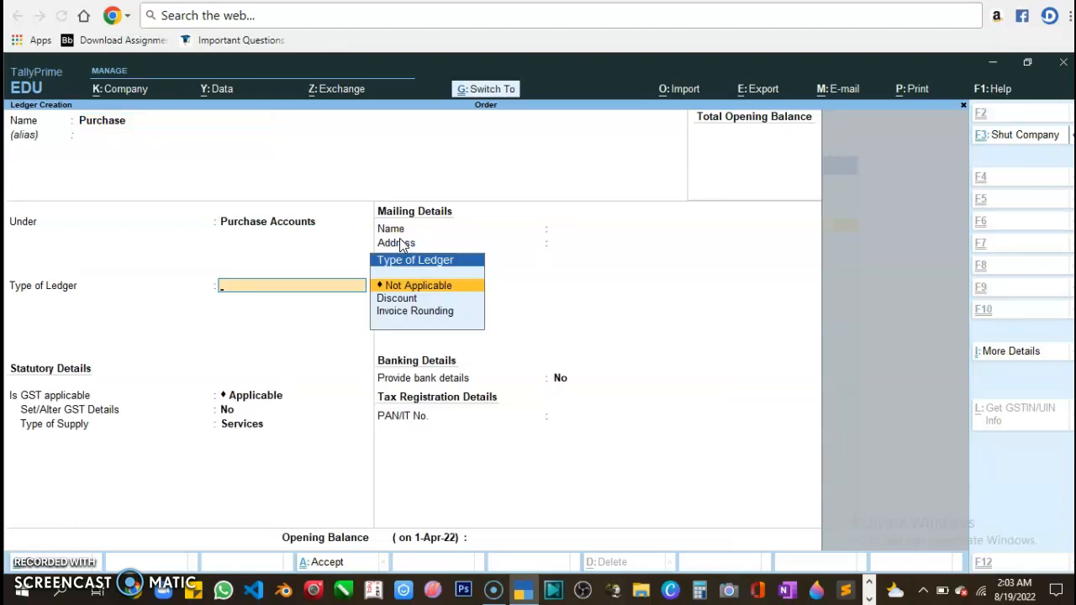
key(ctrl+a)
- Create a ledger named Purchase Order, keeping it under Purchase Accounts
text(P)
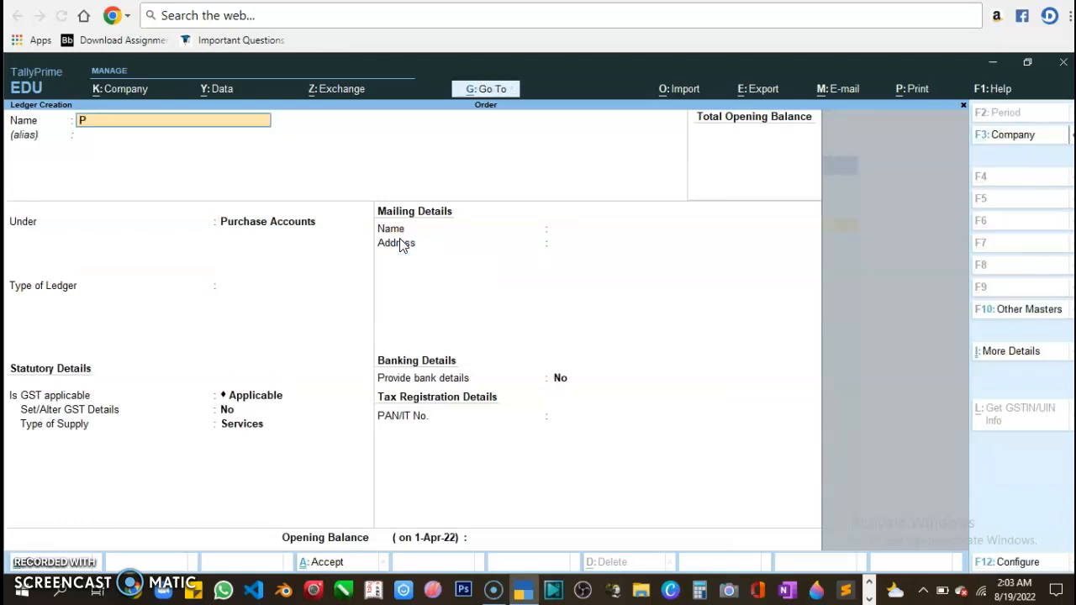
text(urchase Order)
key(Return)
key(ctrl+a)
- Create a ledger named Sale under the Sales Accounts group
text(Sale)
key(Return)
key(Return)
text(Sale)
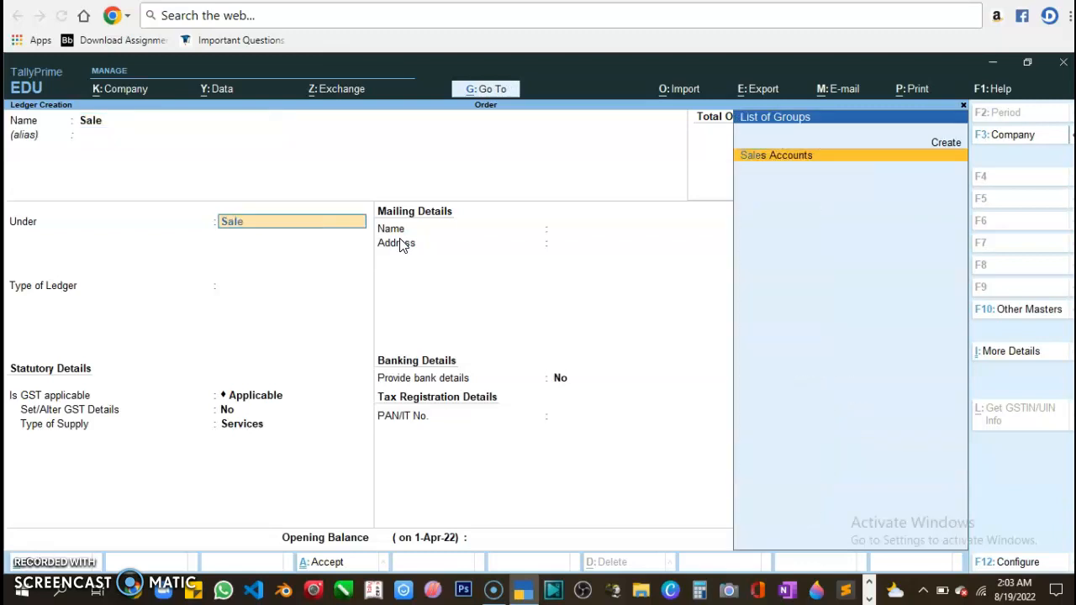
key(Return)
key(ctrl+a)
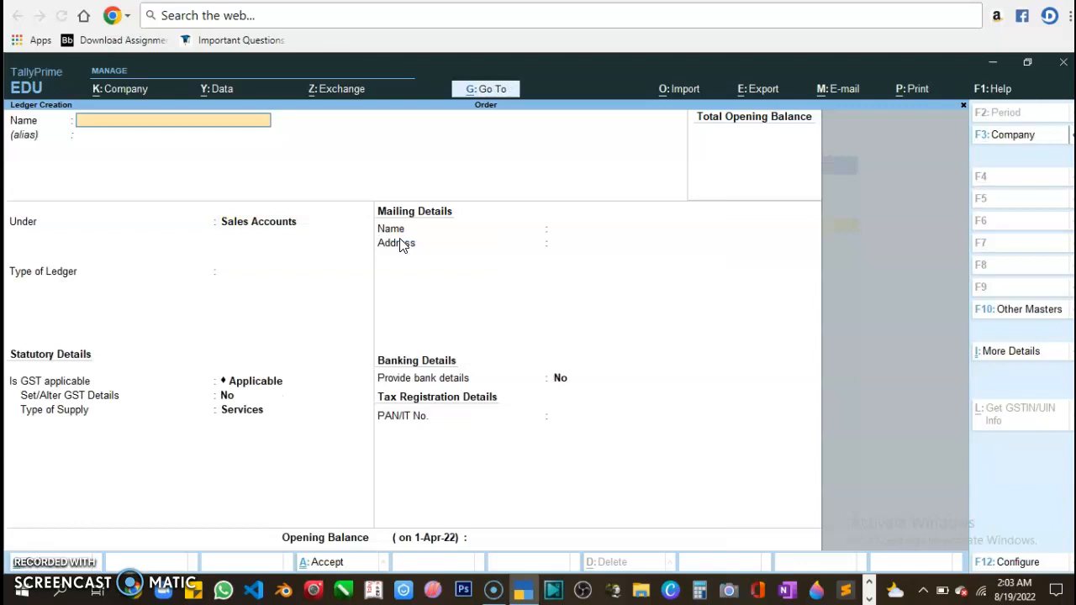
- Create a ledger named Sale Order under Sales Accounts and leave ledger creation
text(Sale Order)
key(Return)
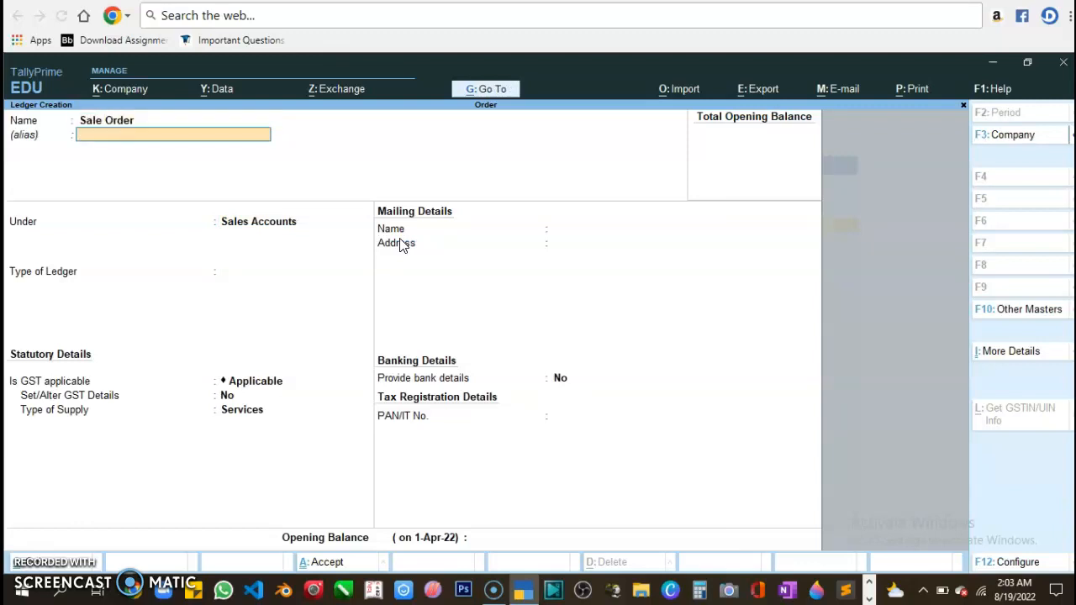
key(ctrl+a)
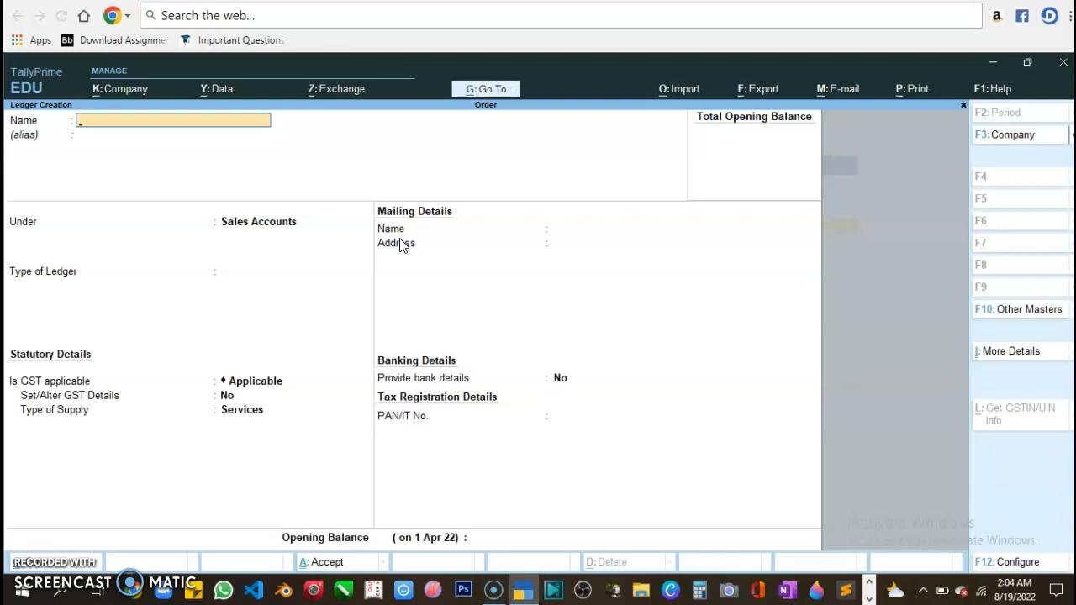
key(Escape)
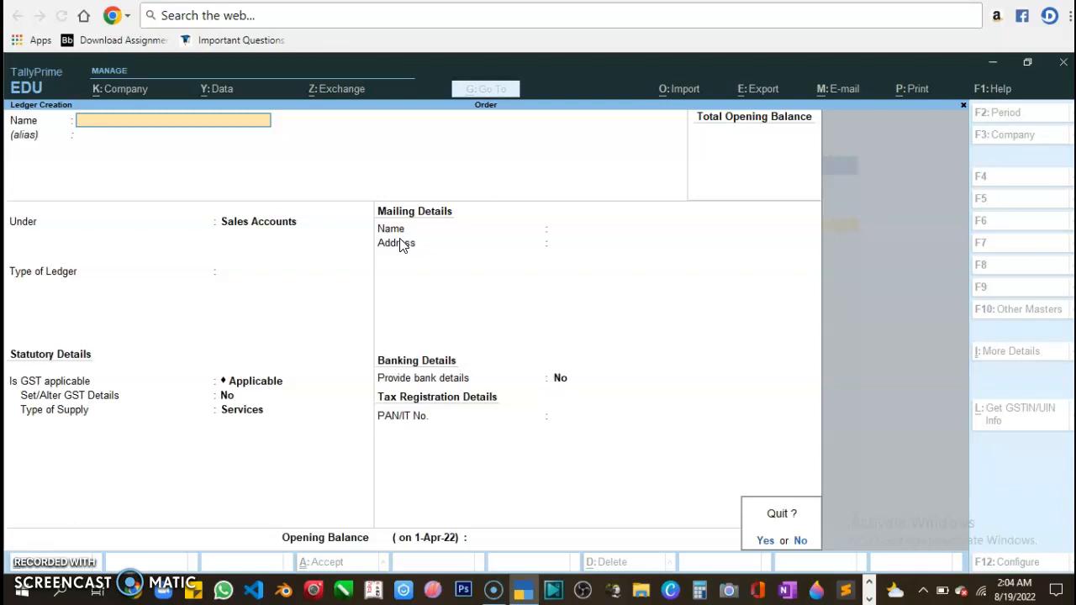
key(y)
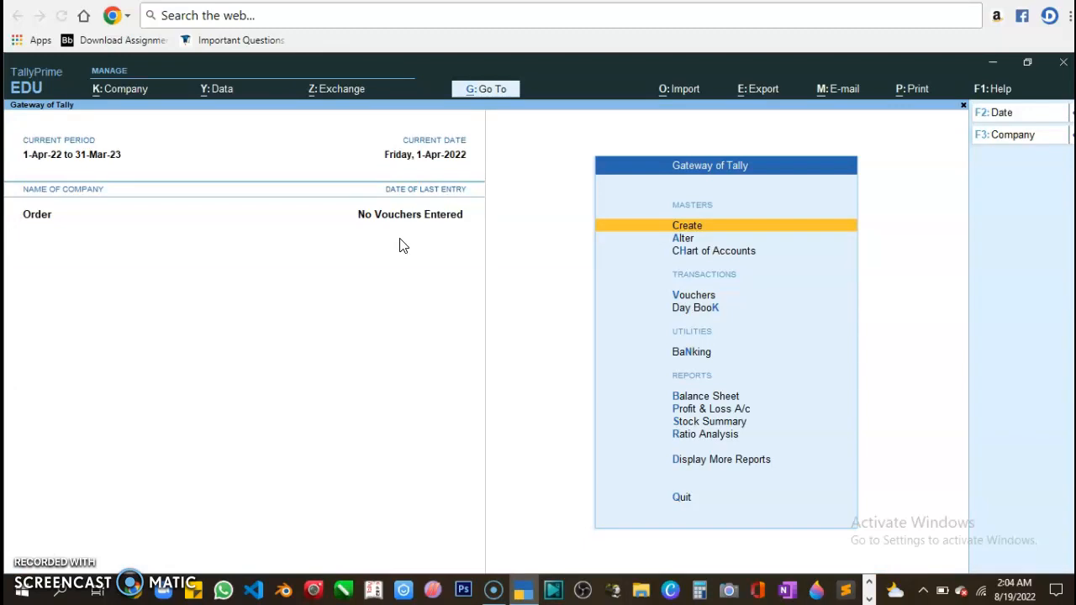
- Start a new stock item master and name it Laptop, without an alias
key(Return)
key(Down)
key(Down)
key(Down)
key(Down)
key(Down)
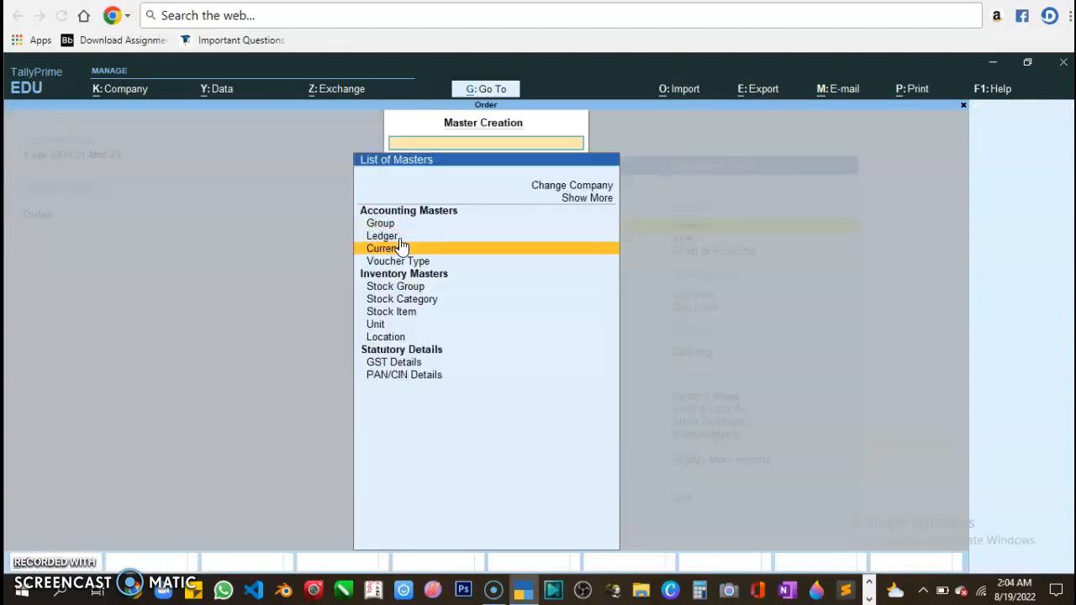
key(Down)
key(Down)
key(Up)
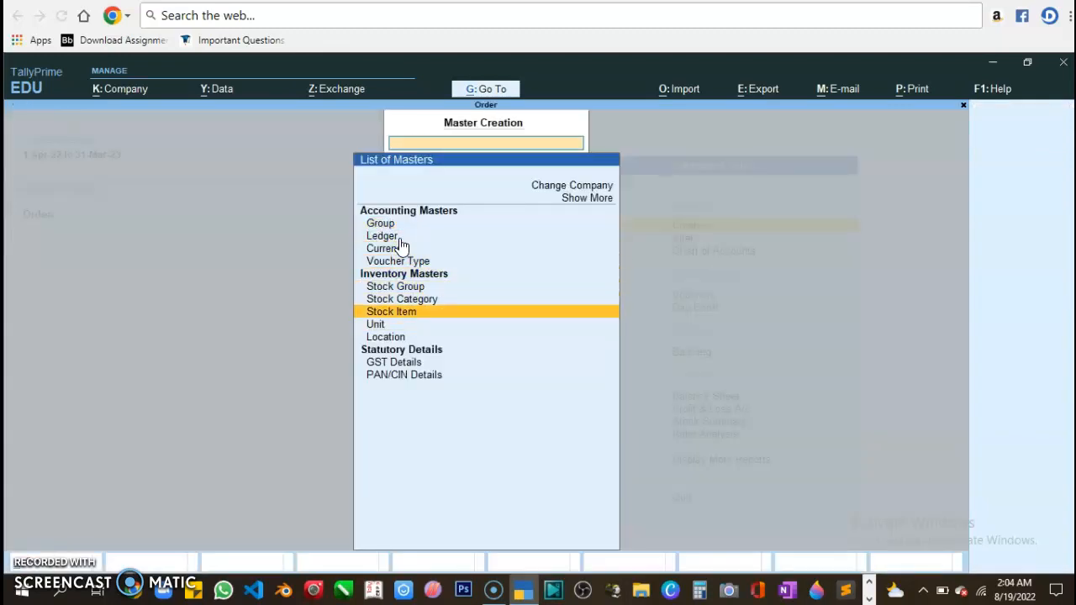
key(Return)
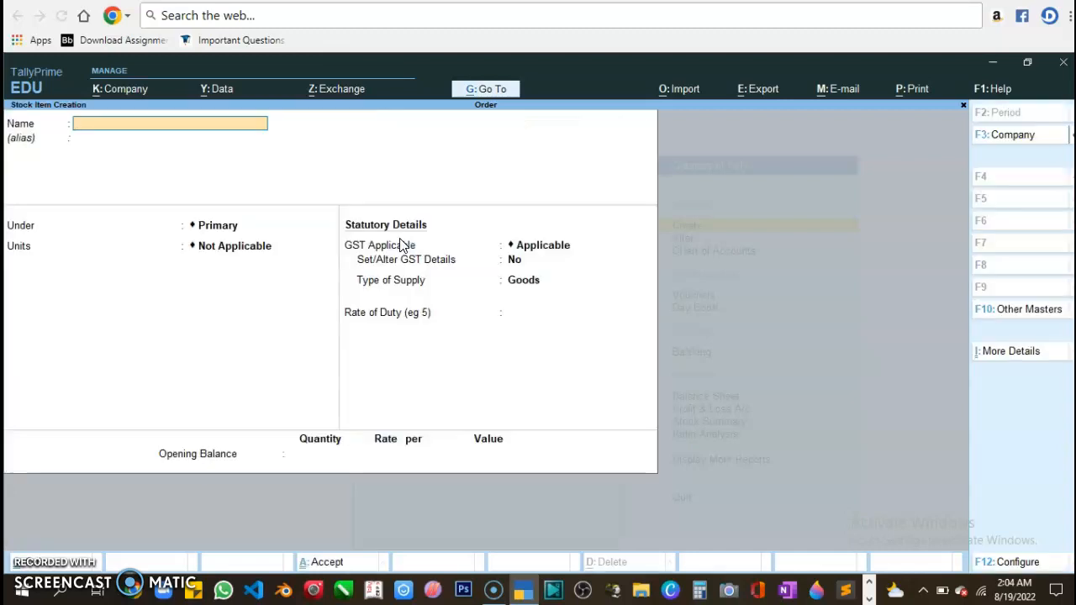
text(Laptop)
key(Return)
key(Return)
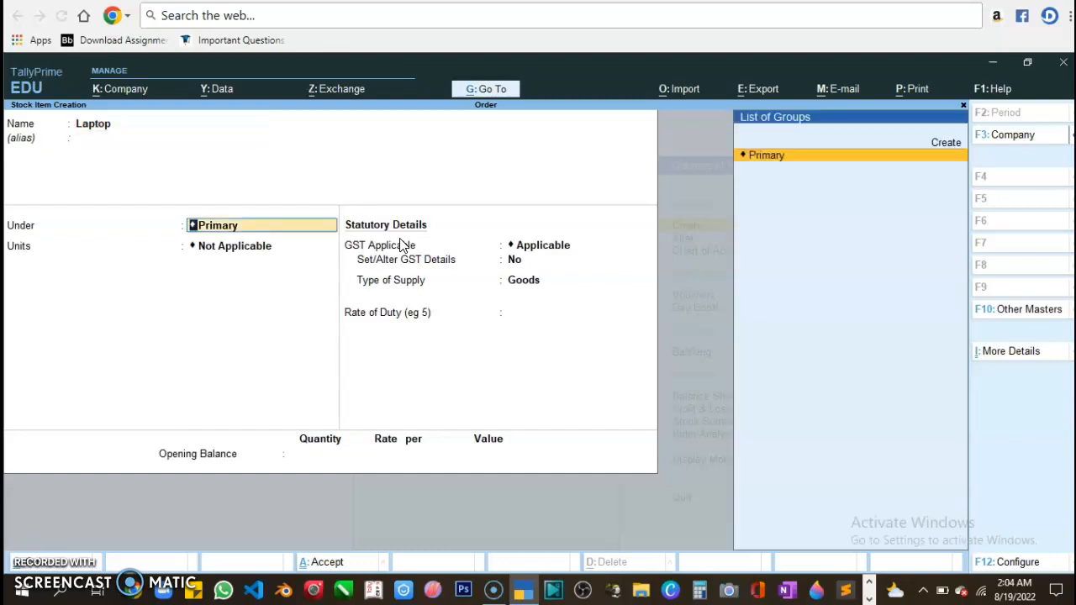
- Create a stock group named Dell under Primary and assign the Laptop item to it
key(alt+c)
text(Dell)
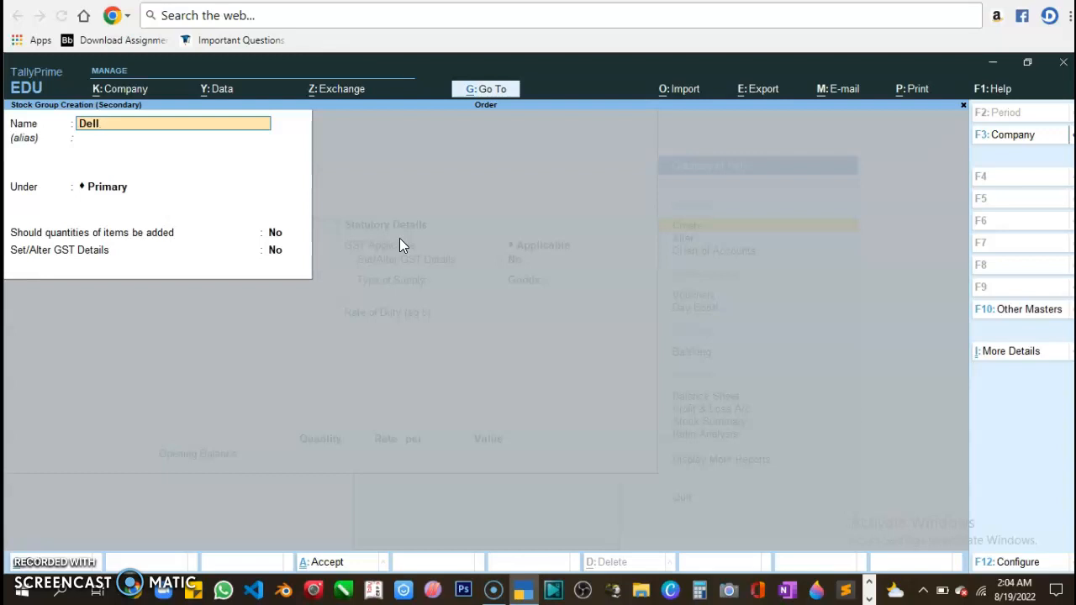
key(ctrl+a)
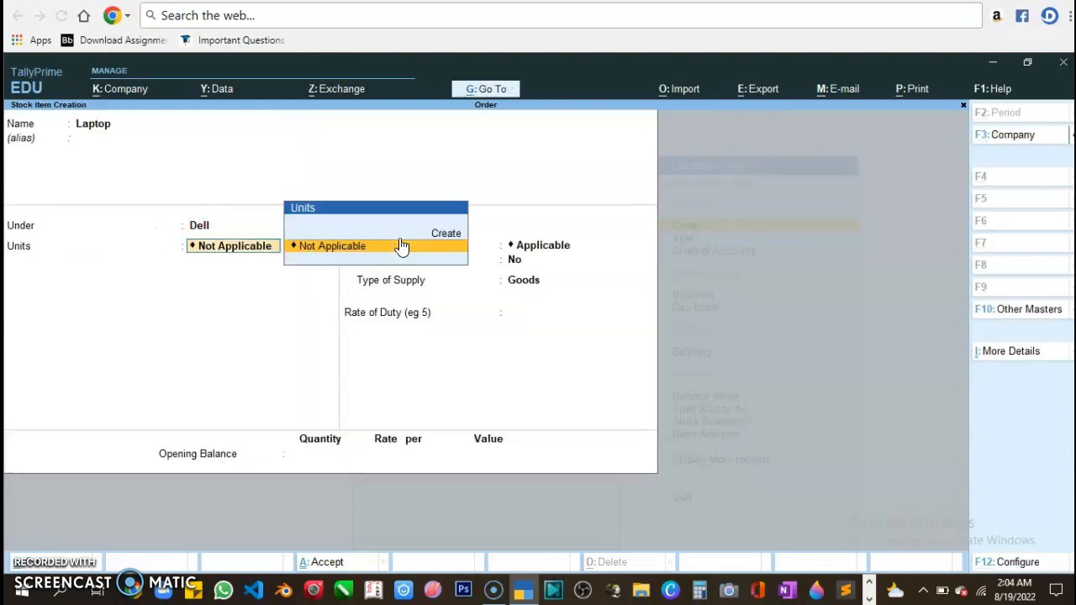
- Create the unit pcs with formal name Pieces and UQC PCS-PIECES for the Laptop item, and save the item
key(alt+c)
text(pcs)
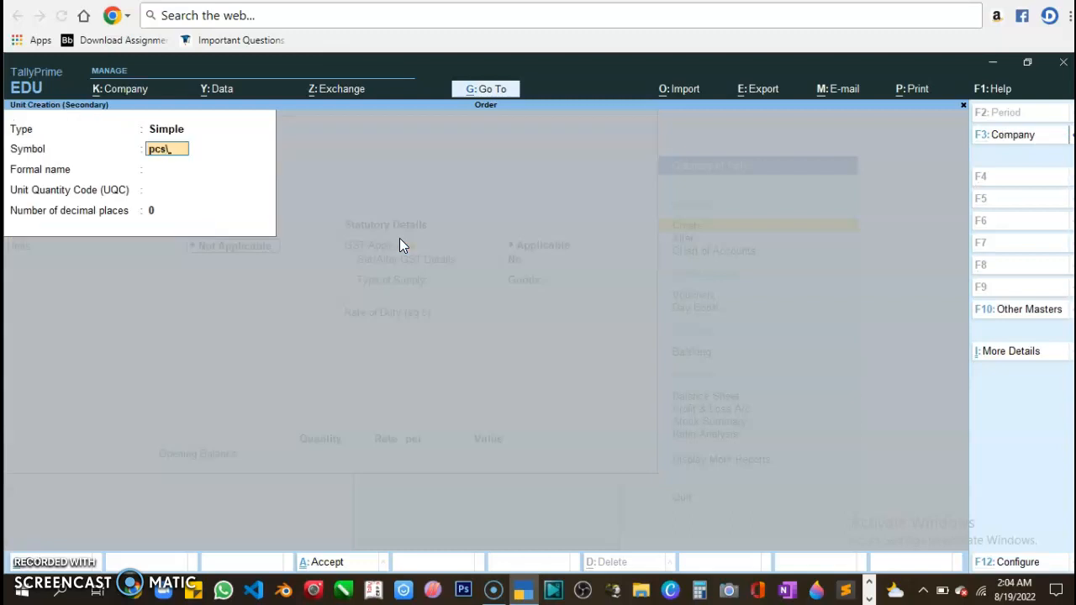
key(Return)
text(P)
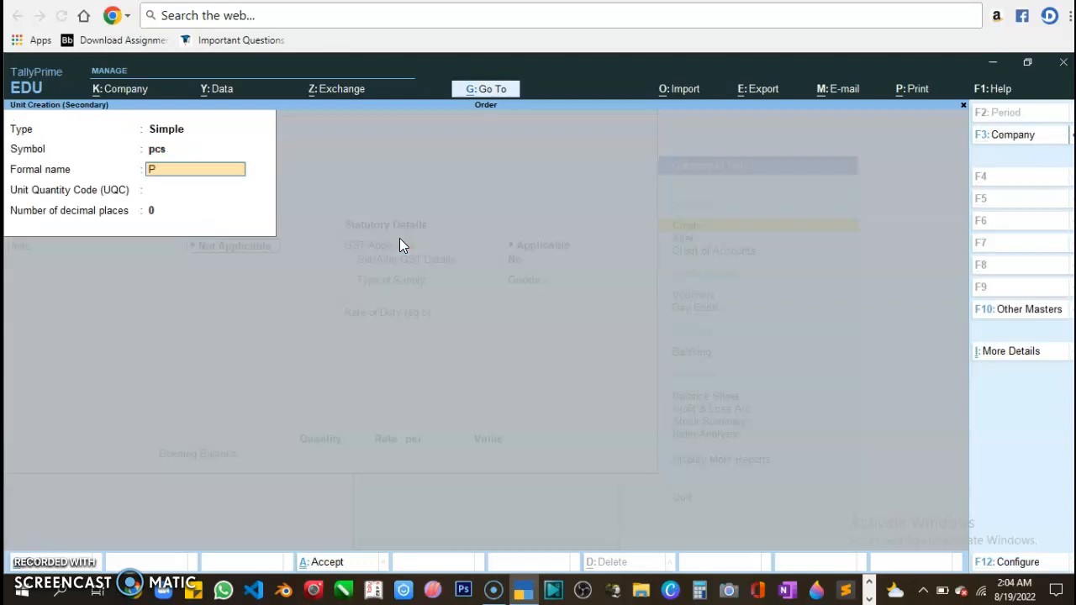
text(ui)
key(BackSpace)
text(ieces)
key(Return)
text(pc)
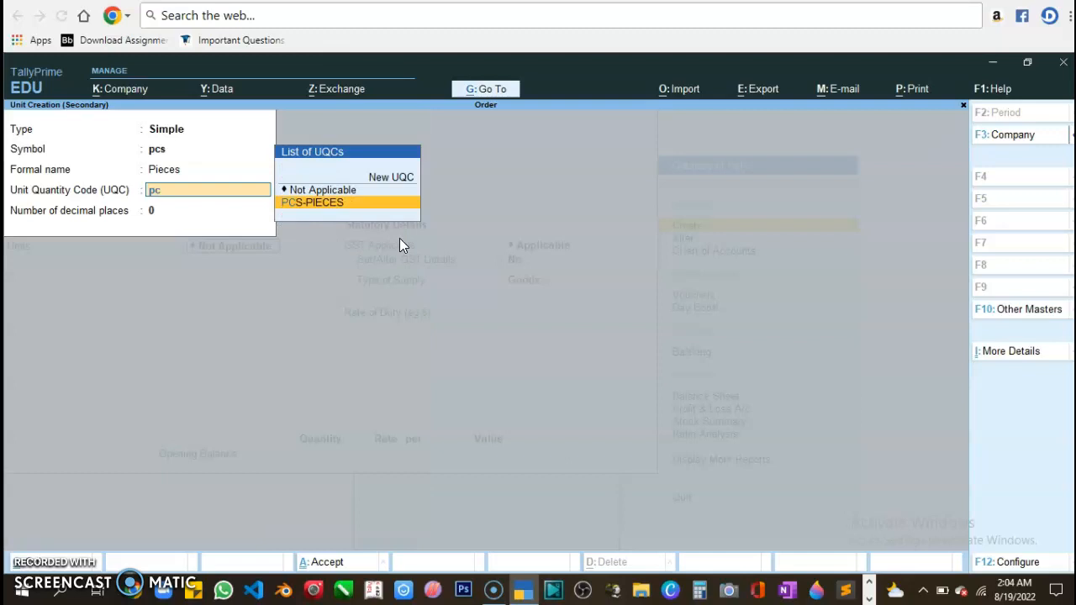
key(Return)
key(ctrl+a)
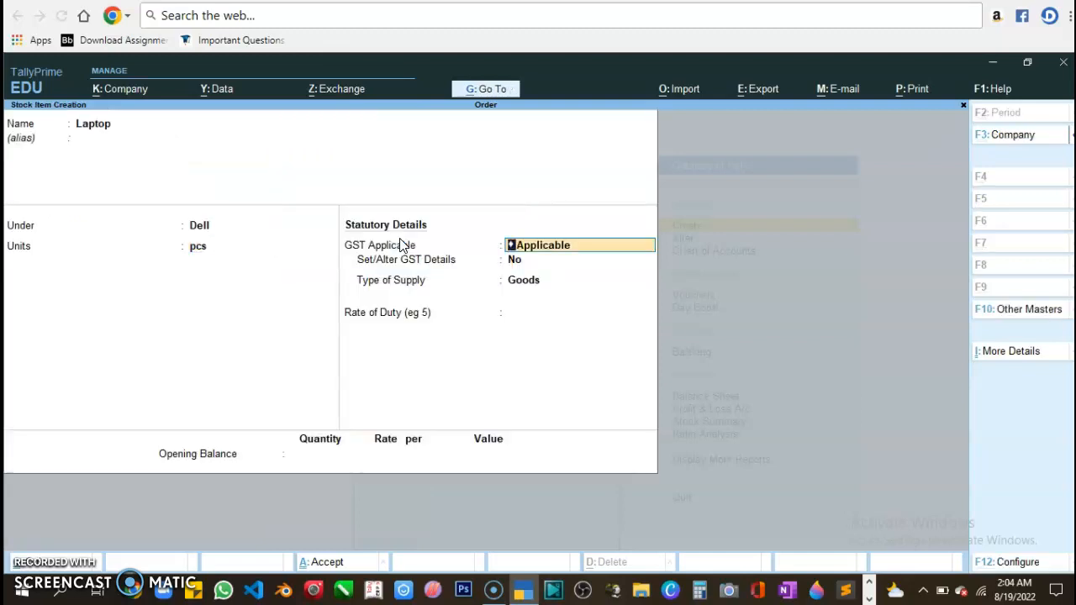
key(ctrl)
key(ctrl+a)
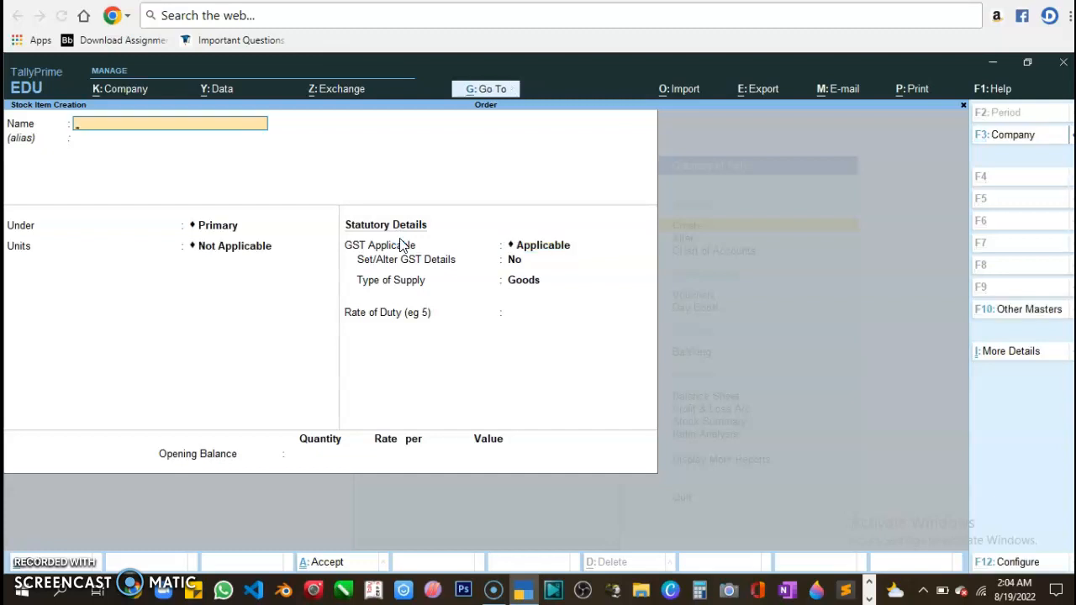
- Name a new stock item Tv without an alias and create the stock group Samsung for it
text(Tv)
key(Return)
key(Return)
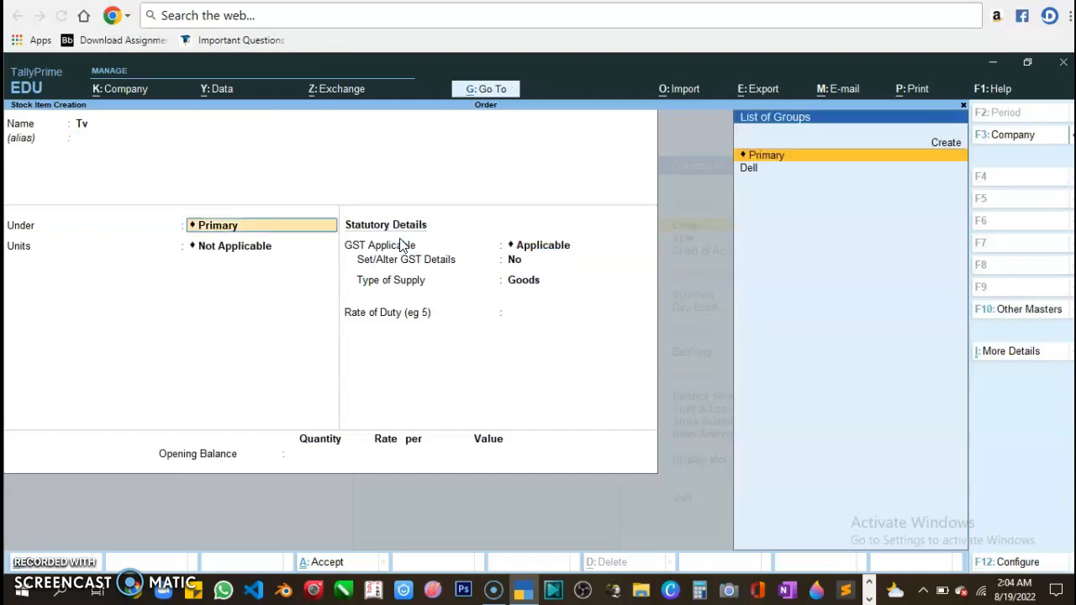
key(alt)
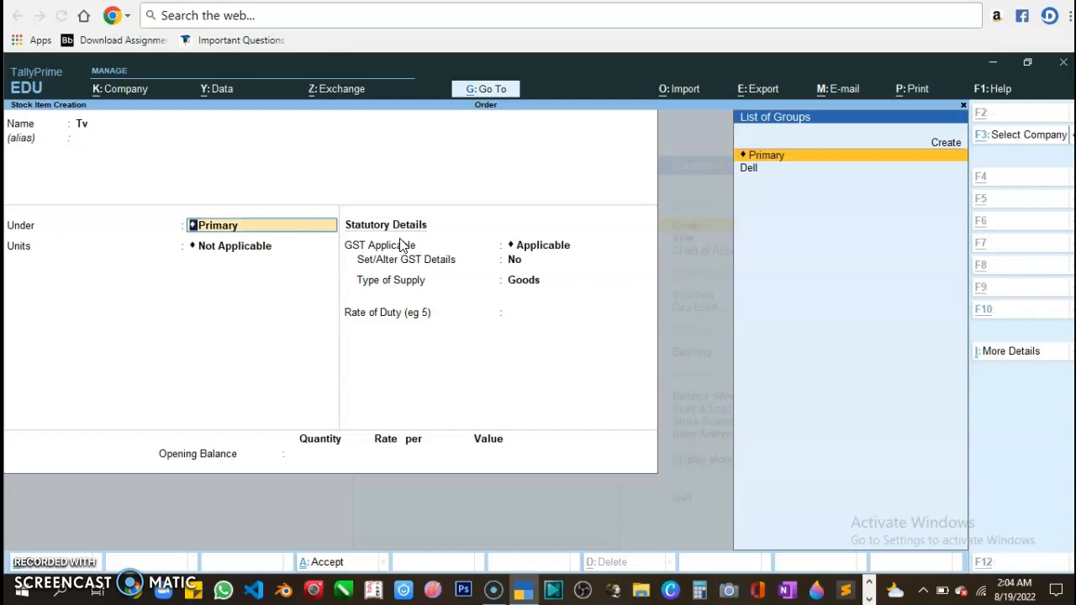
key(alt+c)
text(Sa)
text(le)
key(BackSpace)
key(BackSpace)
key(BackSpace)
text(amsung)
key(ctrl+a)
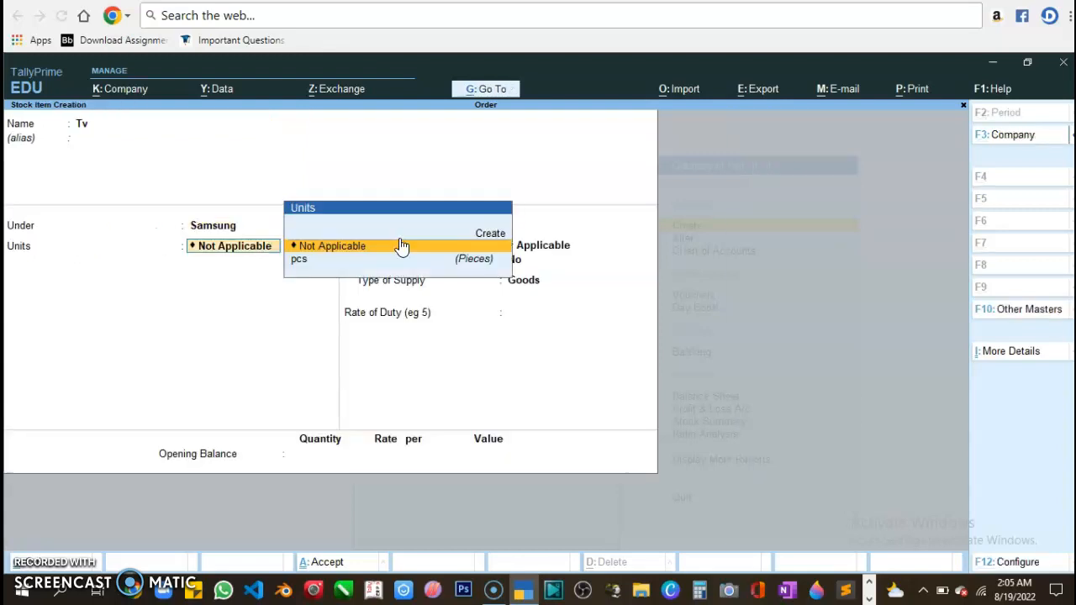
- Set the Tv item's unit to pcs and save the item
key(Down)
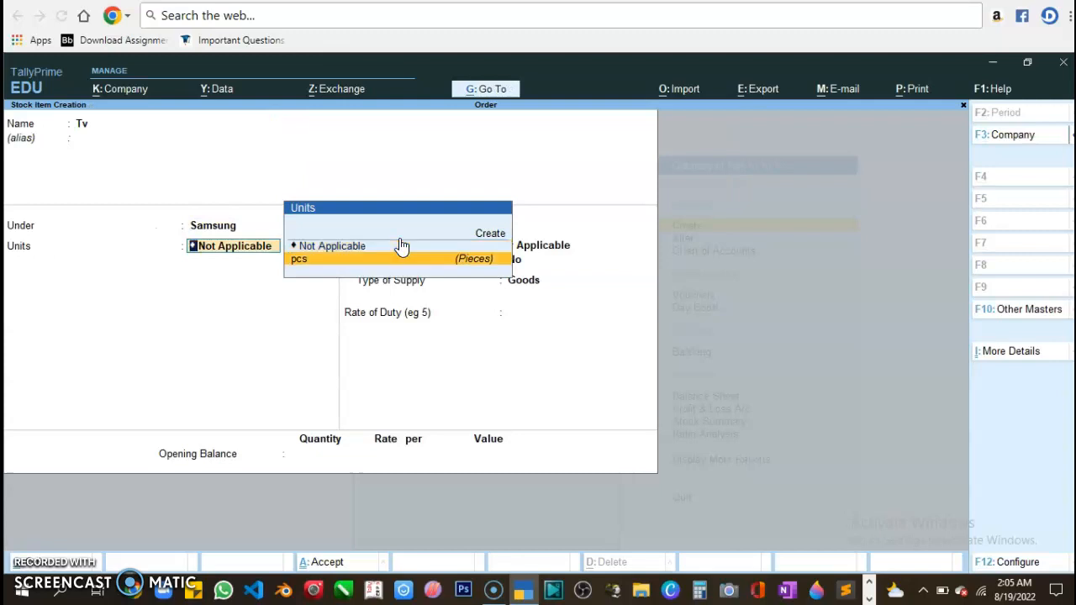
key(Return)
key(ctrl+a)
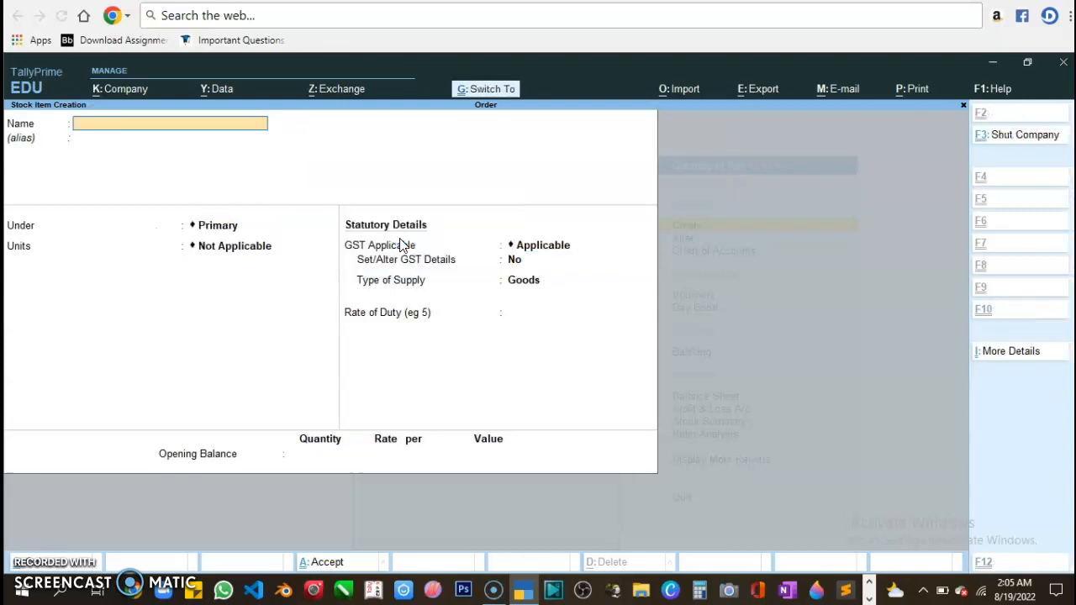
- Name the next stock item Fridge and create the stock group Lg under Primary for it
text(Fridge)
key(Return)
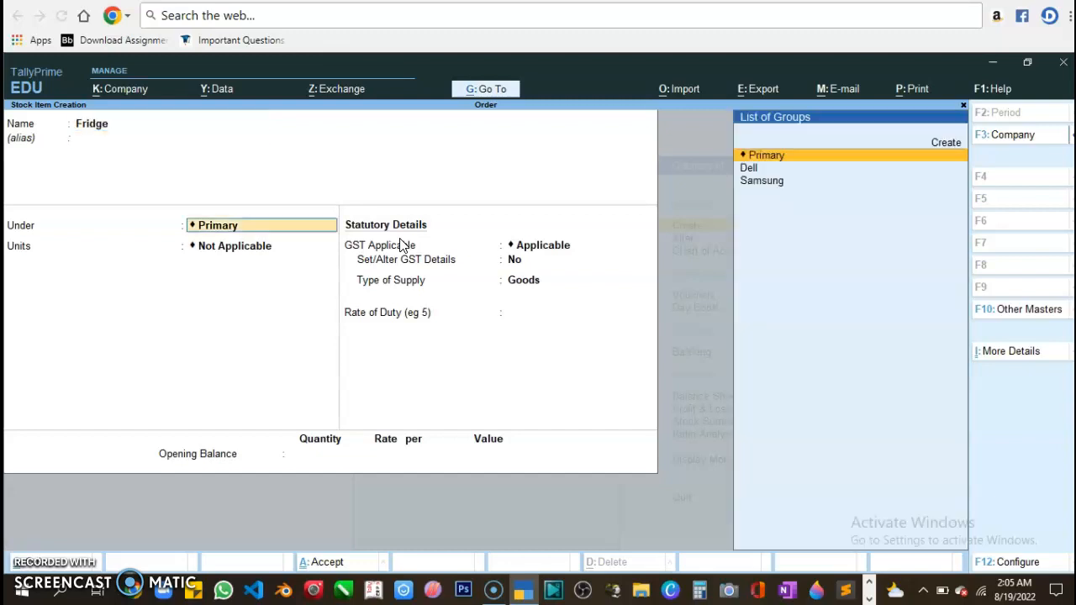
key(alt+c)
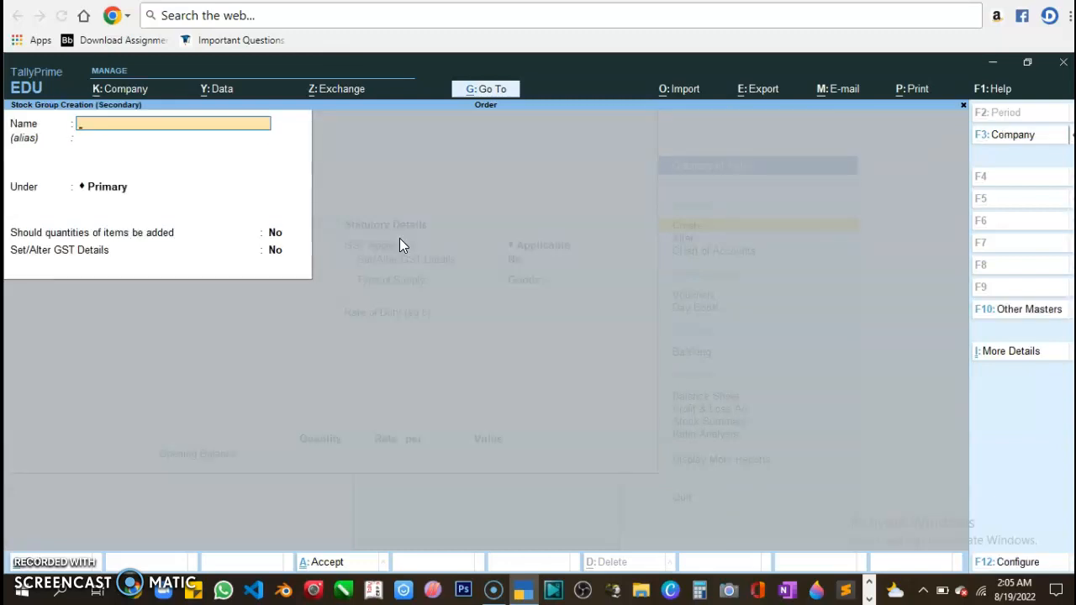
text(Lg)
key(Return)
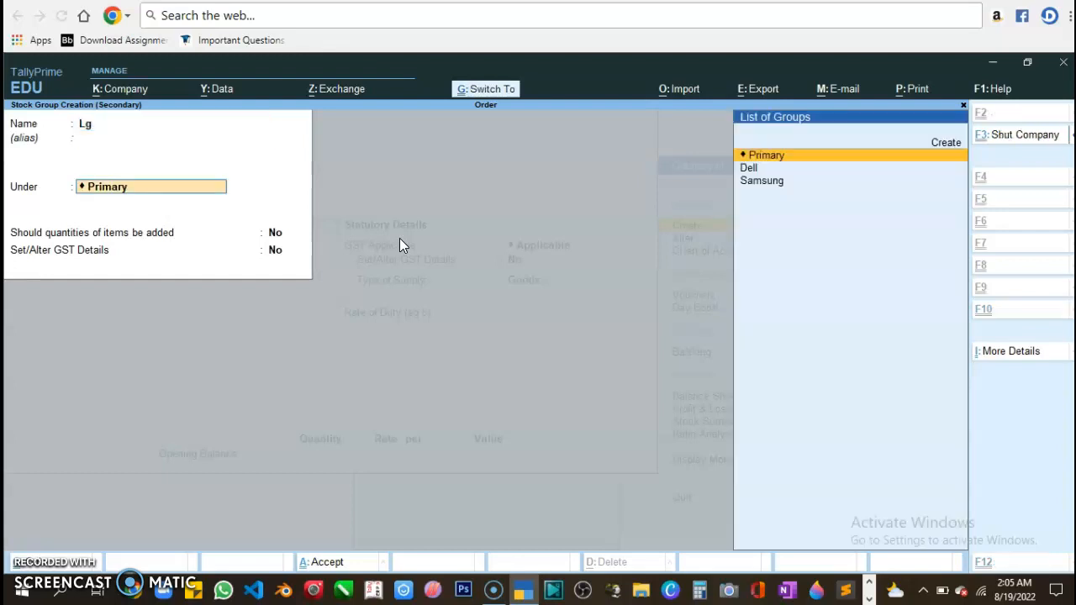
key(ctrl+a)
- Set the Fridge item's unit to pcs and save the item
key(Down)
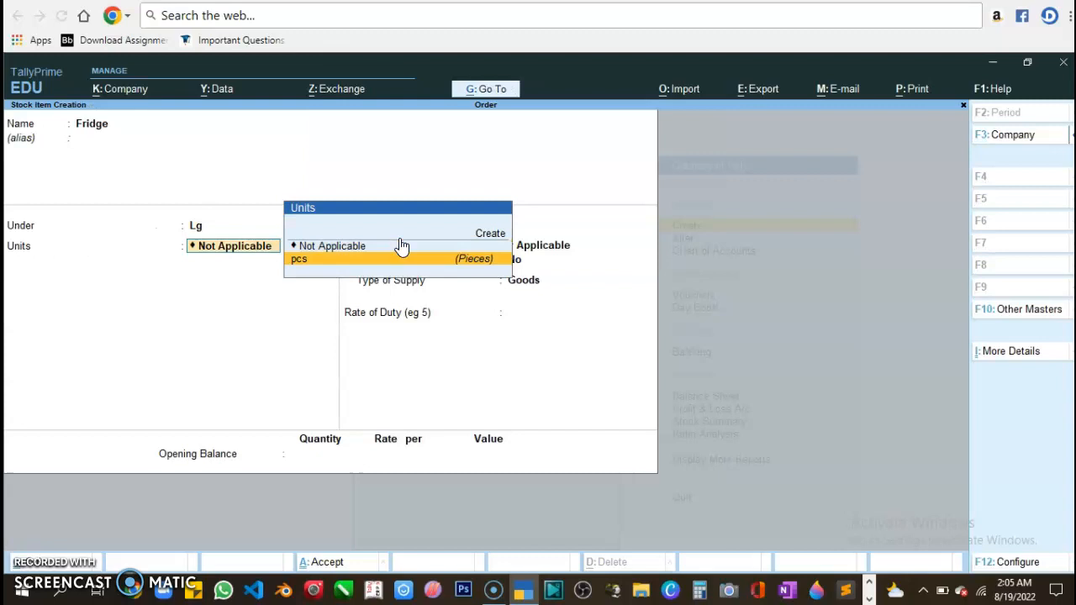
key(Return)
key(ctrl+a)
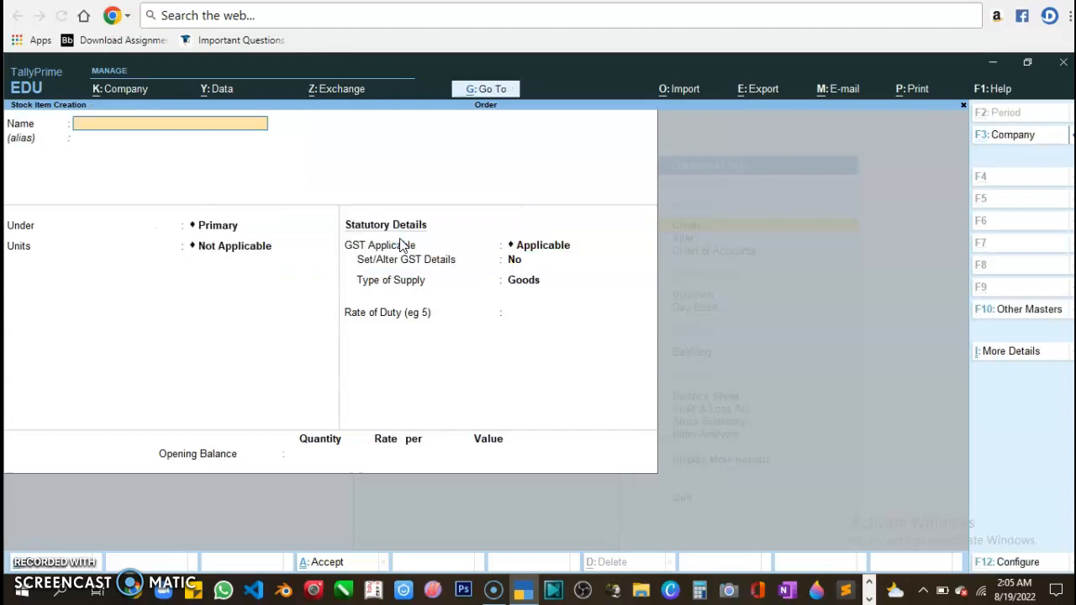
- Name another new stock item Computer, without an alias
text(Computer)
key(Return)
key(Return)
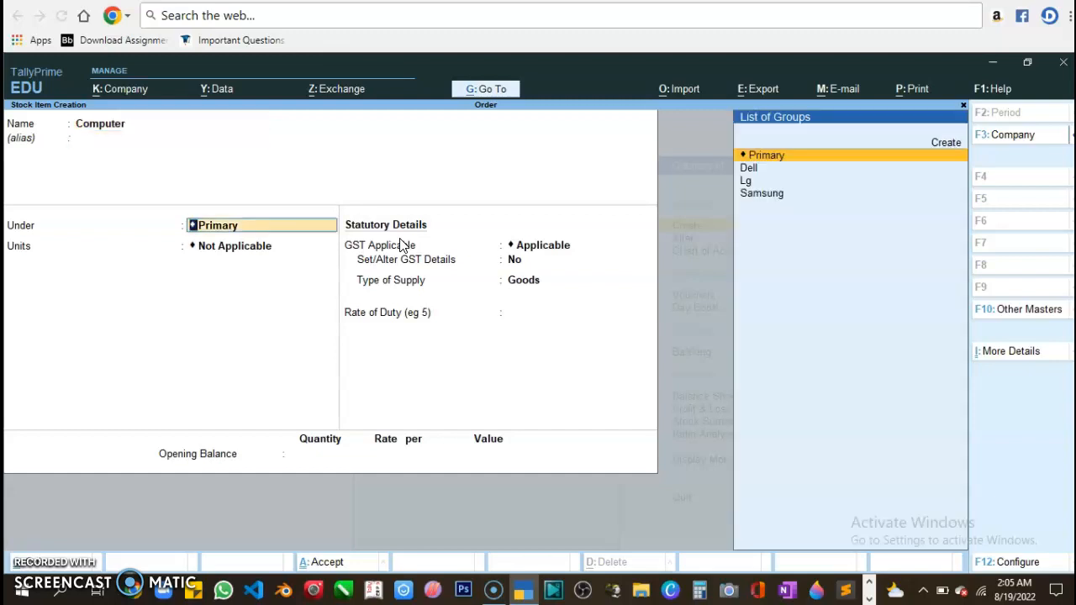
- Create a stock group named Lenovo under Primary and assign the Computer item to it
key(alt+c)
text(Dell\)
key(Return)
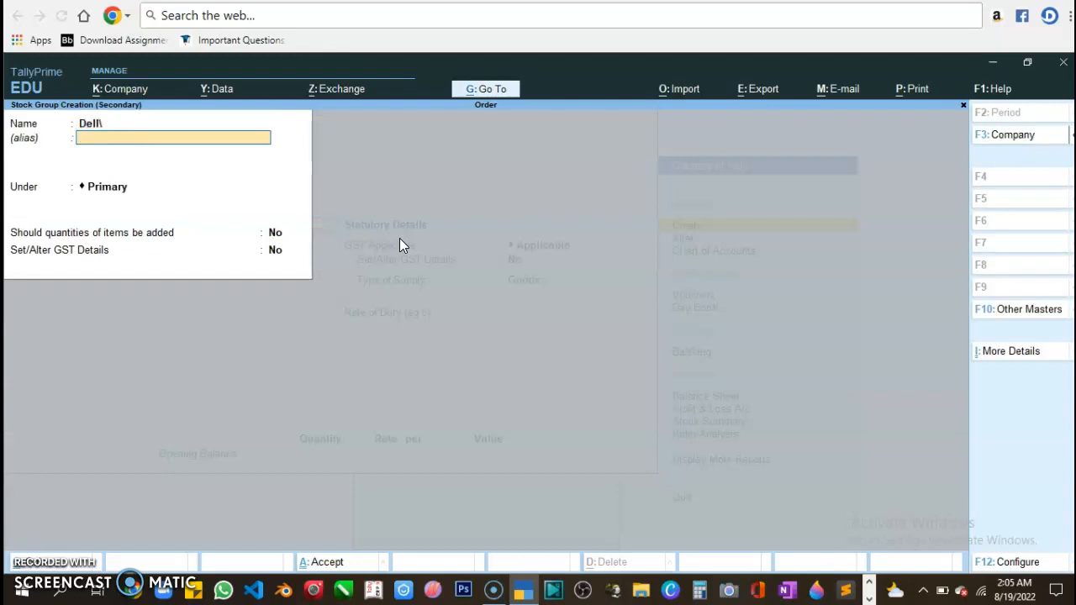
key(BackSpace)
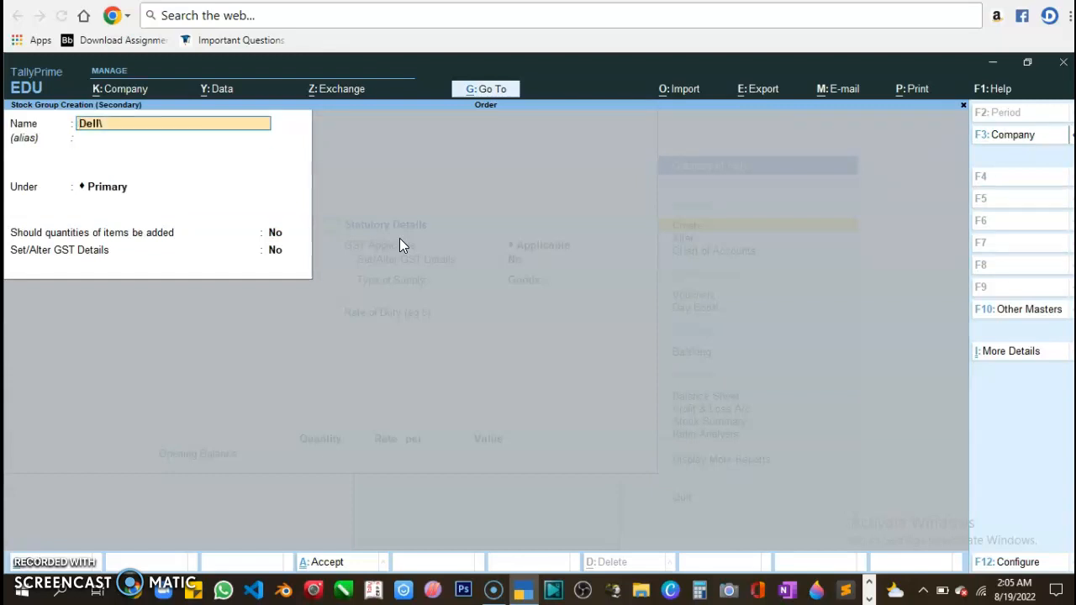
key(Return)
key(BackSpace)
key(BackSpace)
text(Lenovo)
key(Return)
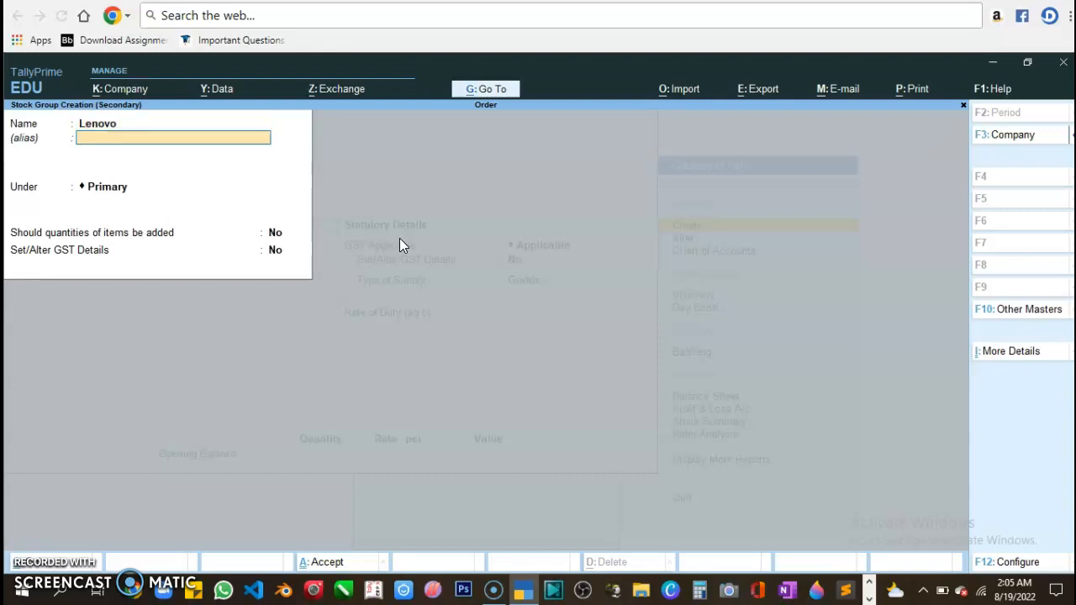
key(ctrl+a)
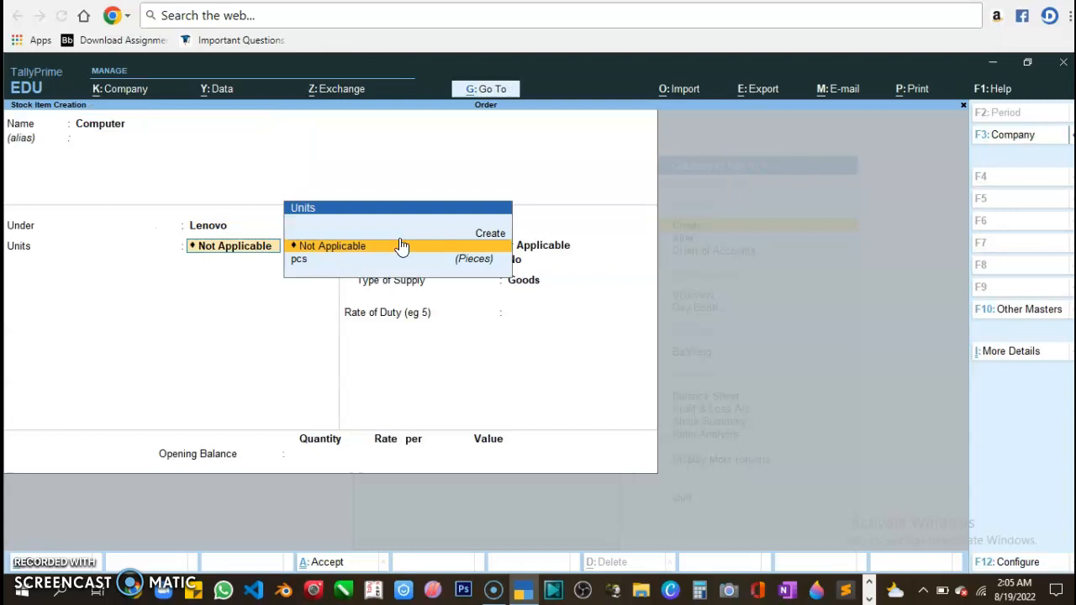
- Set the Computer item's unit to pcs, save it, and leave master creation for the Gateway of Tally
key(Down)
key(Return)
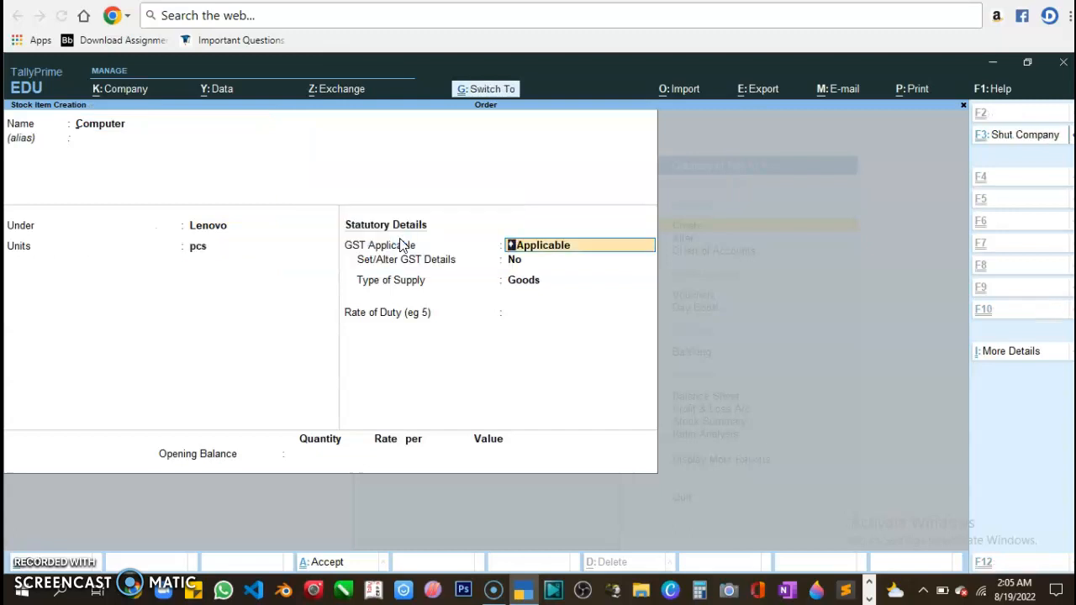
key(ctrl+a)
key(Escape)
key(Return)
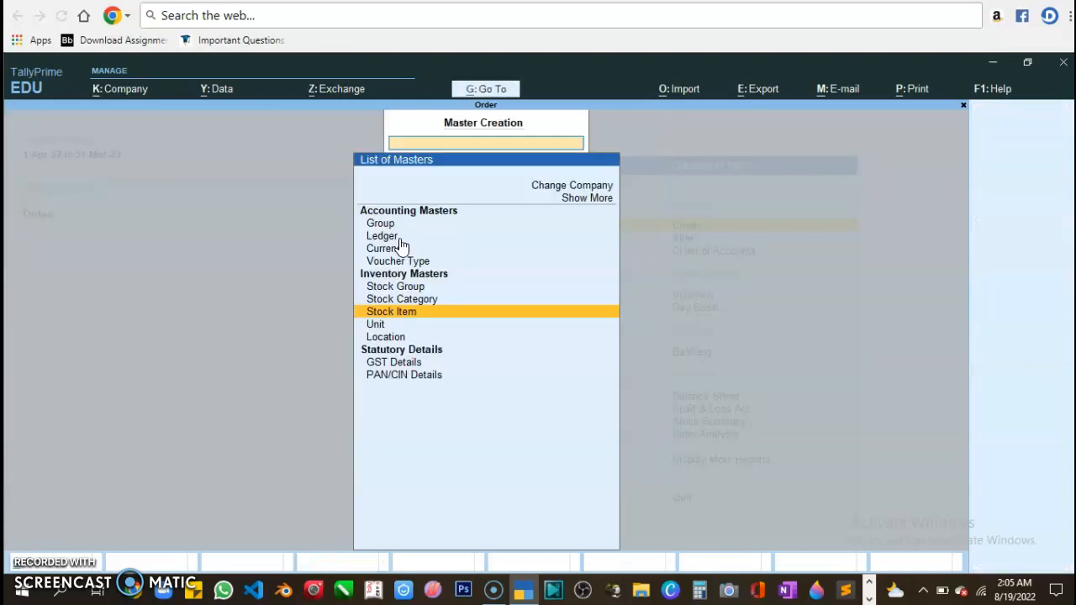
key(Escape)
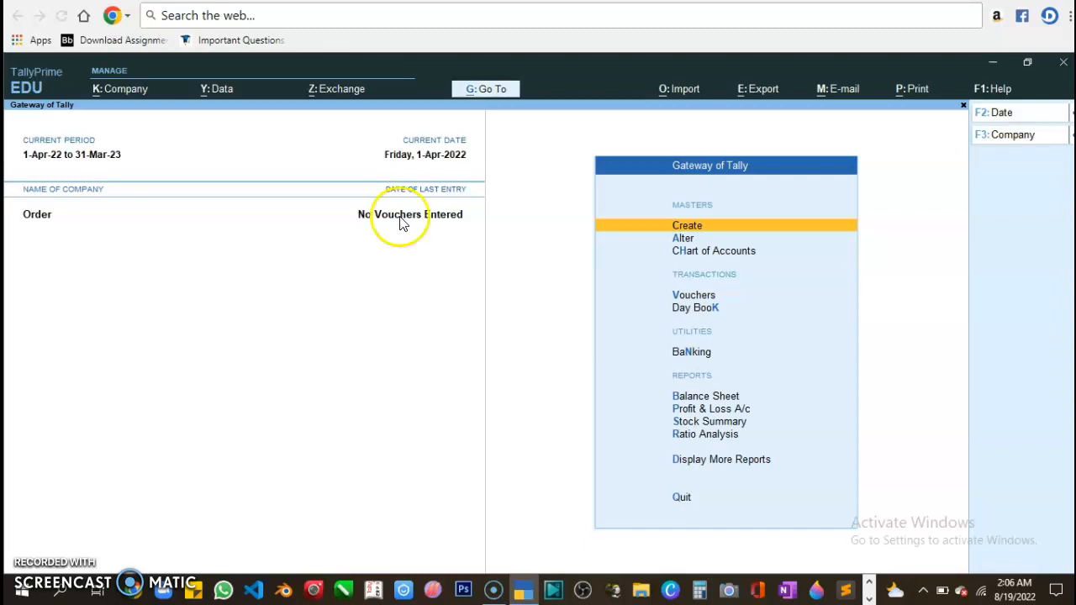
- Start a voucher and change its type to the inactive Purchase Order type, activating it
click(696, 299)
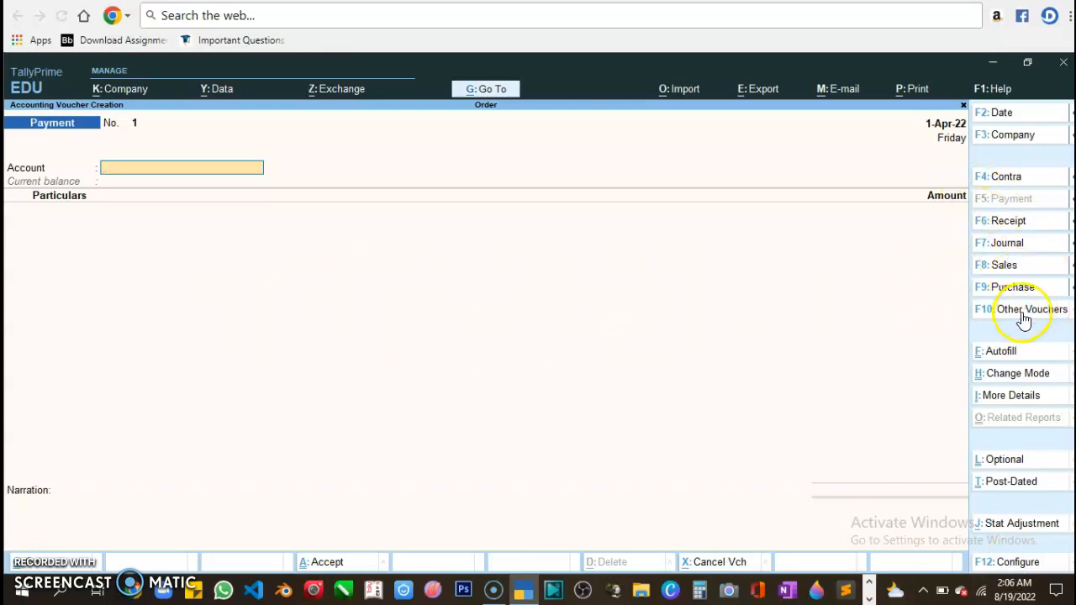
click(982, 310)
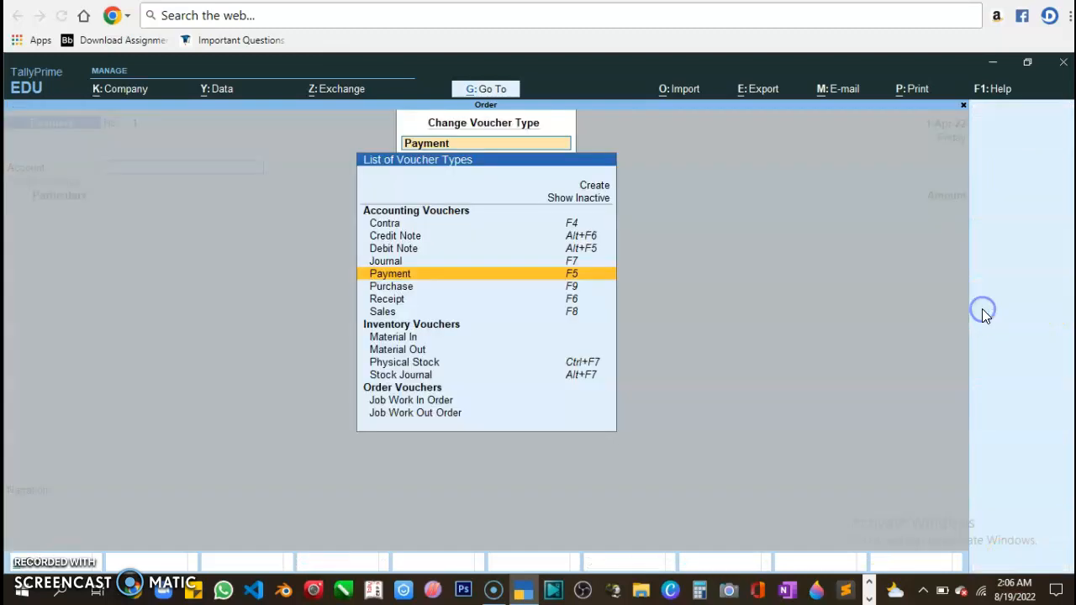
click(580, 202)
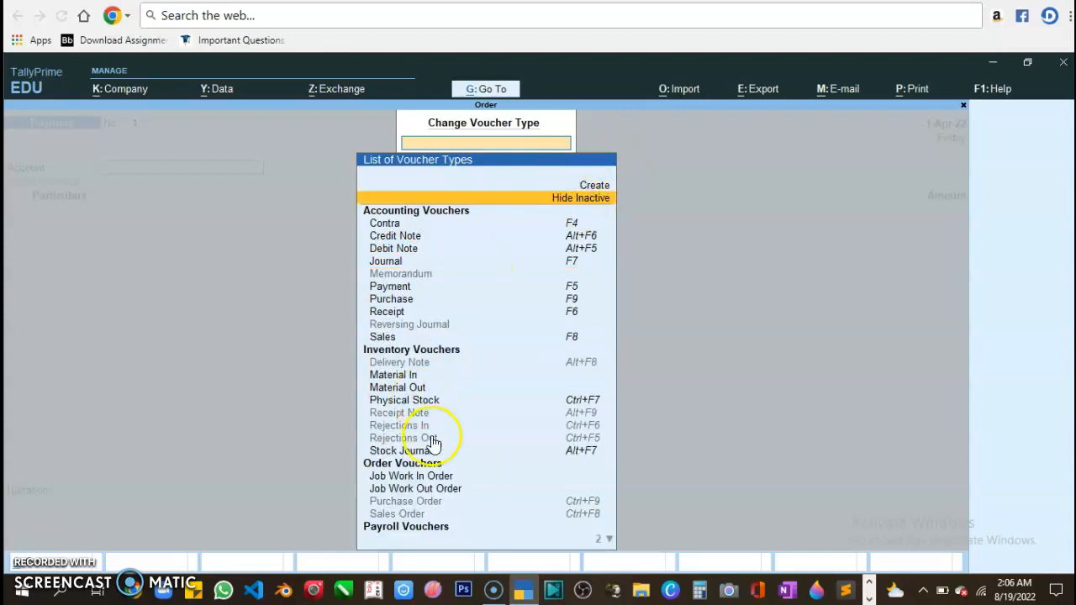
click(404, 501)
click(469, 366)
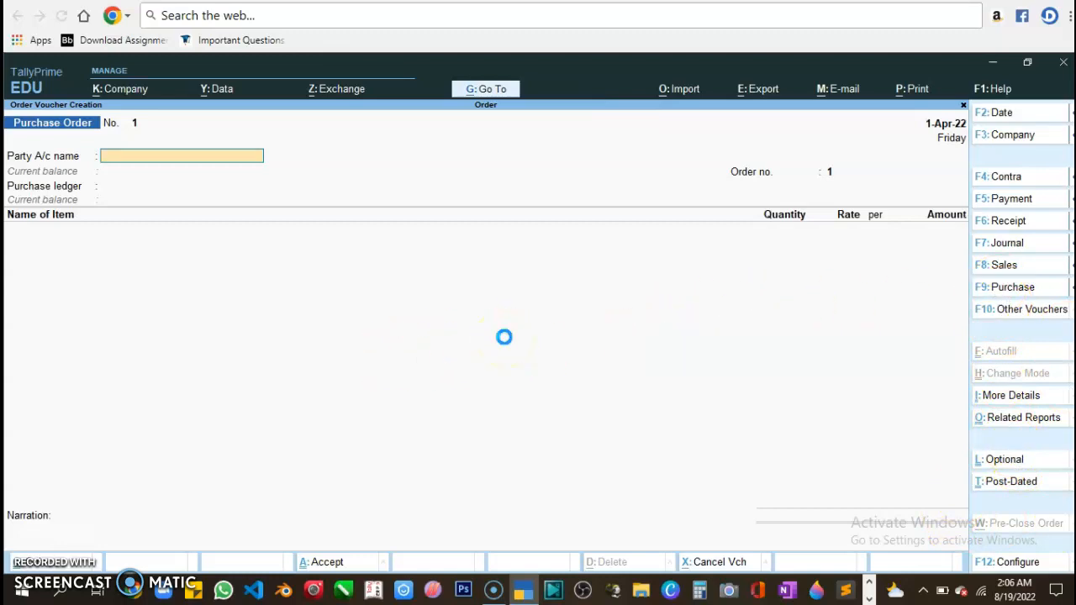
- Set the purchase order's party account to Cash and accept the default order and party details
key(Return)
key(Return)
key(Return)
key(Return)
key(Return)
key(Return)
key(Return)
key(Return)
key(Return)
key(Return)
key(Return)
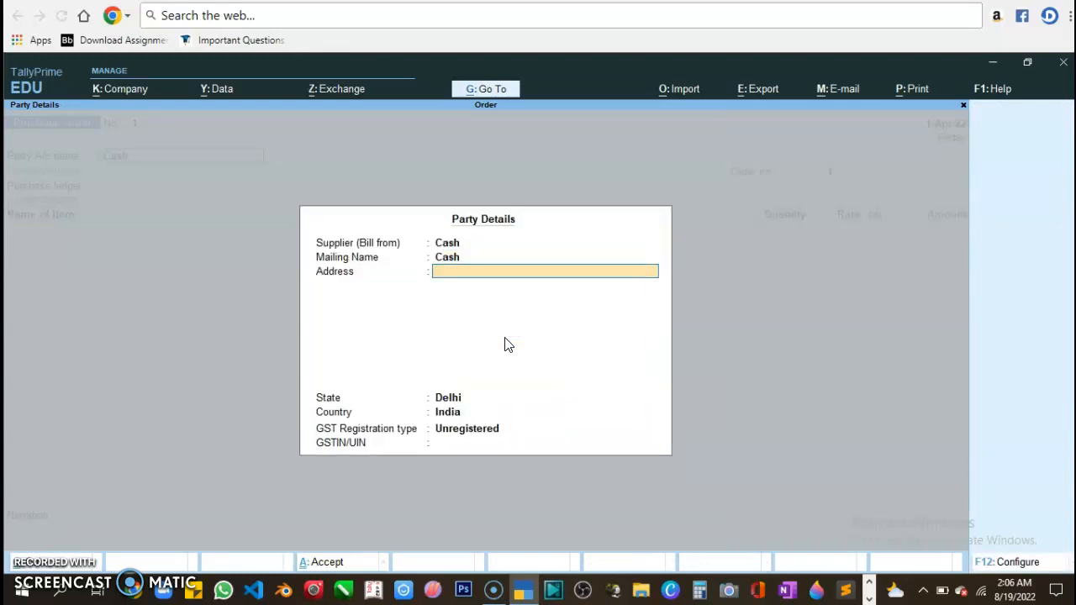
key(Return)
key(Return)
key(Return)
key(Return)
key(Return)
key(Return)
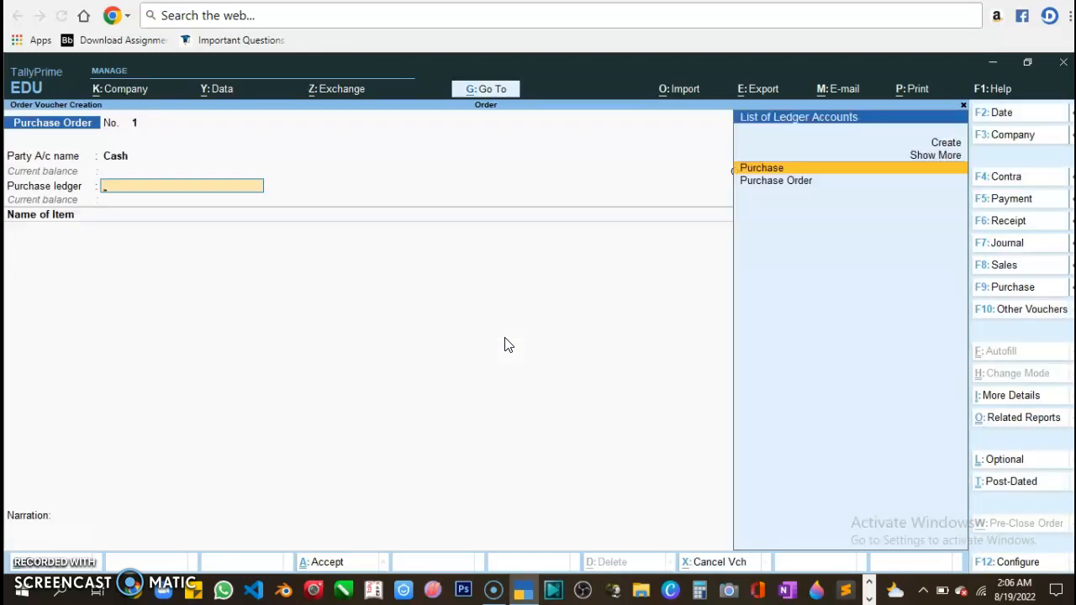
- Replace the voucher's order number with the new one and choose Purchase Order as the purchase ledger
key(BackSpace)
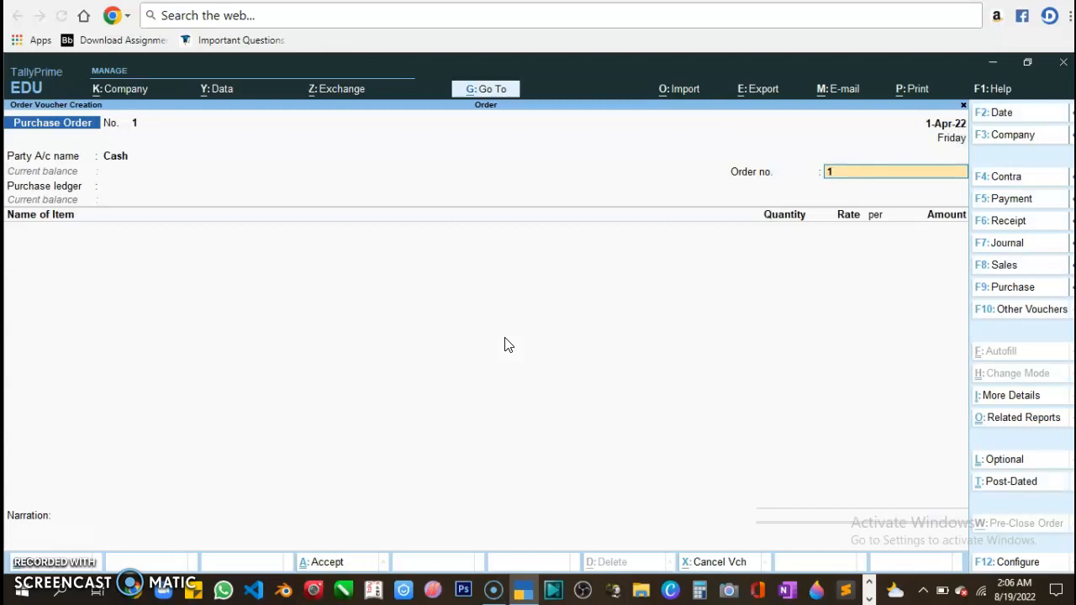
text(23456)
key(BackSpace)
key(BackSpace)
key(BackSpace)
key(BackSpace)
key(BackSpace)
text(123456)
key(Return)
key(Down)
key(Return)
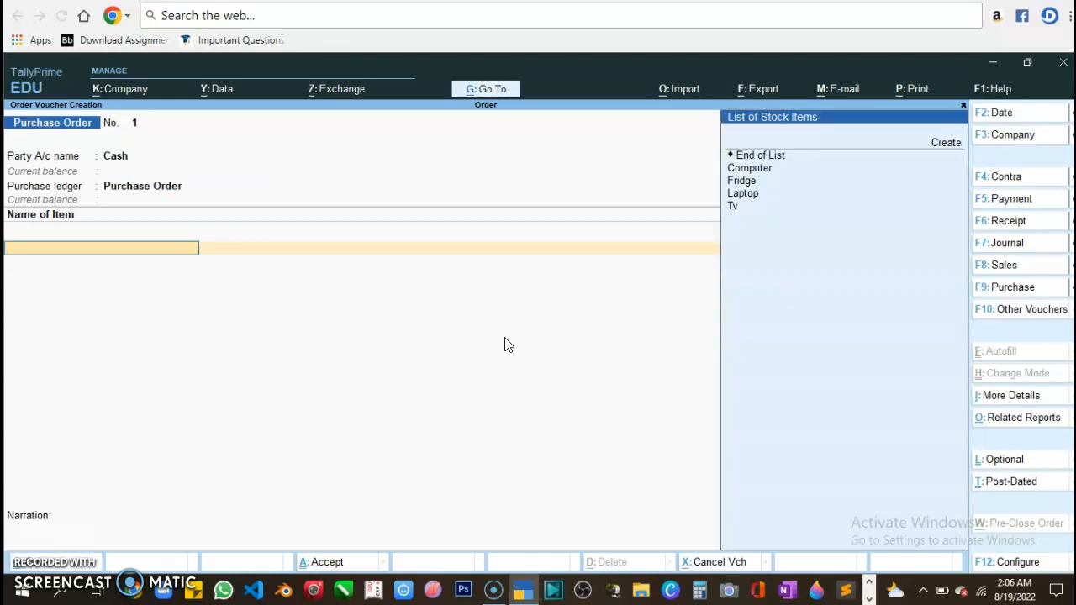
- Add the Computer item to the purchase order with a due date of 1-Apr-22
key(Down)
key(Down)
key(Down)
key(Return)
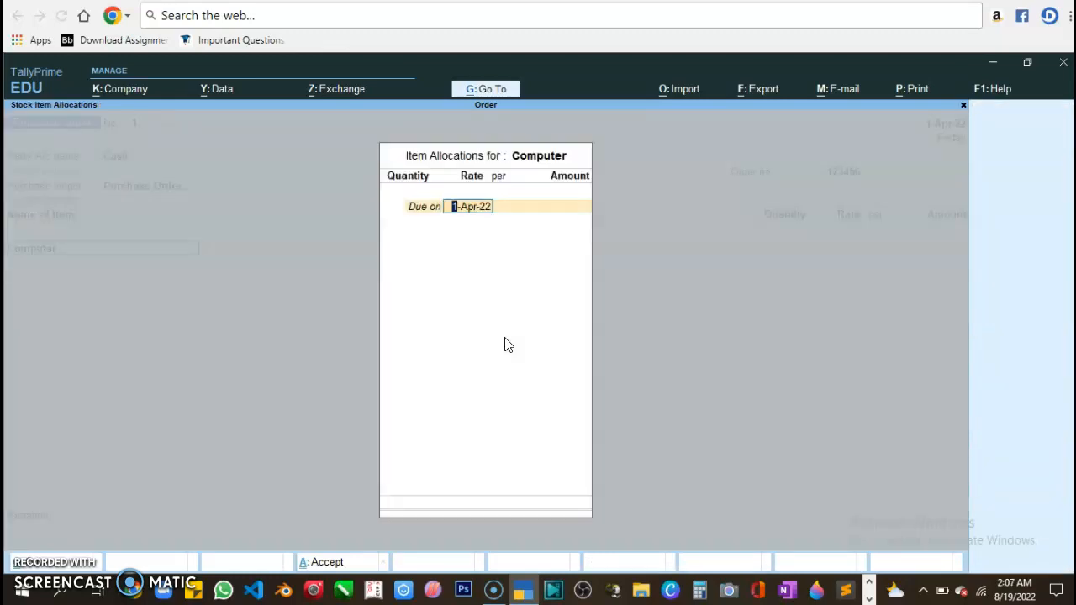
key(Return)
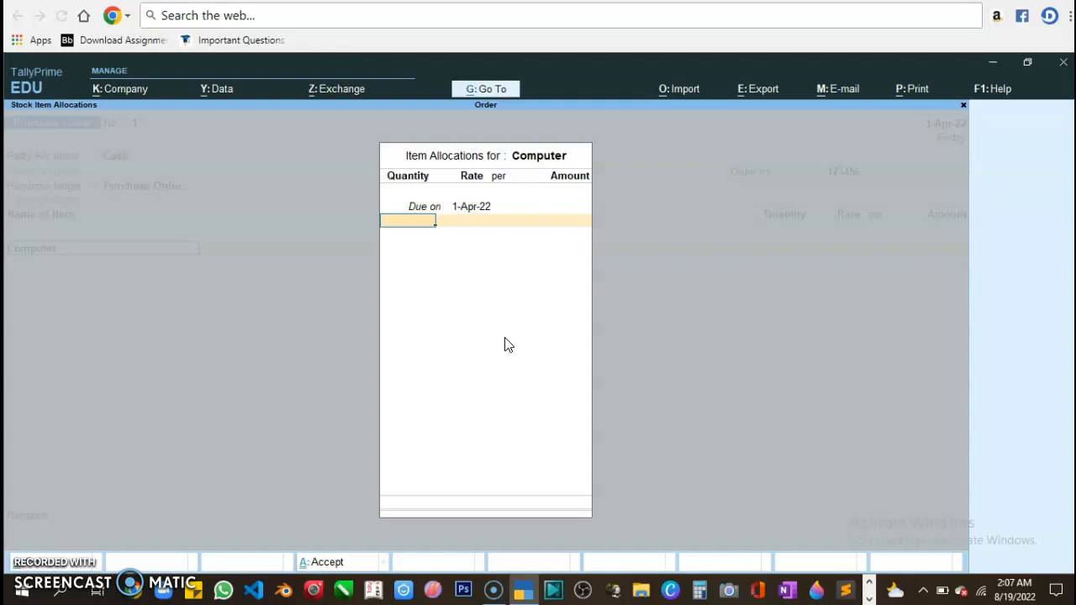
- Allocate 10 pcs of Computer at a rate of 50,000 and accept the item line
text(10)
key(Return)
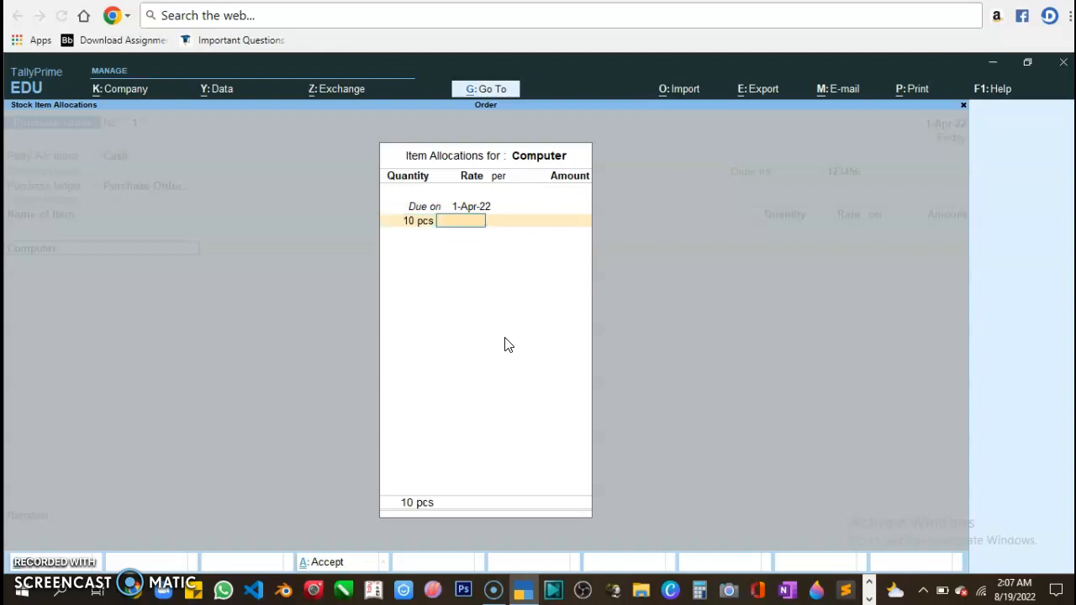
text(50000)
key(Return)
key(Return)
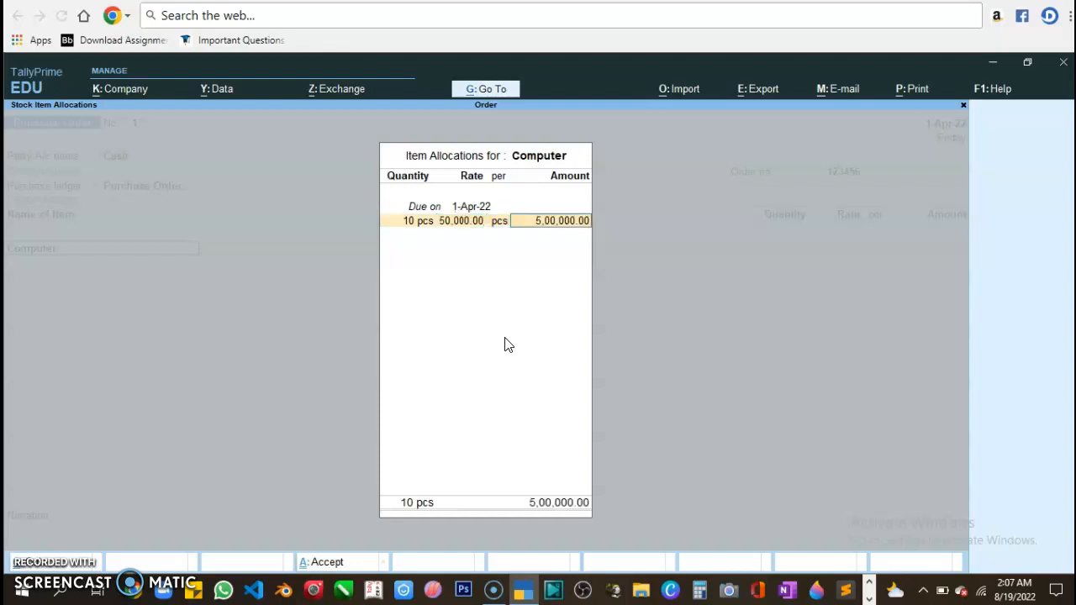
key(Return)
key(Return)
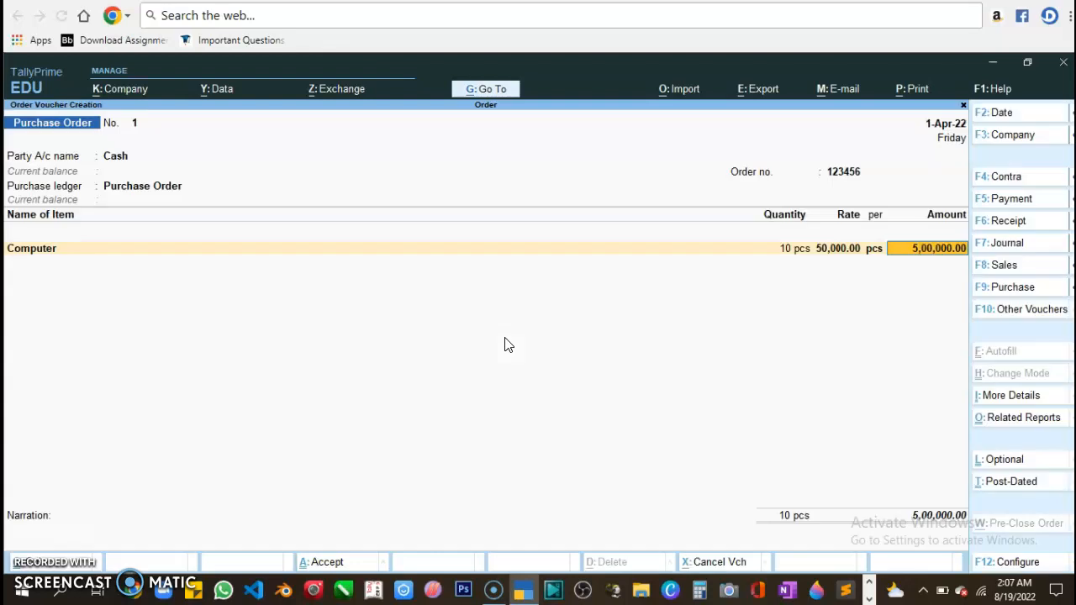
key(Return)
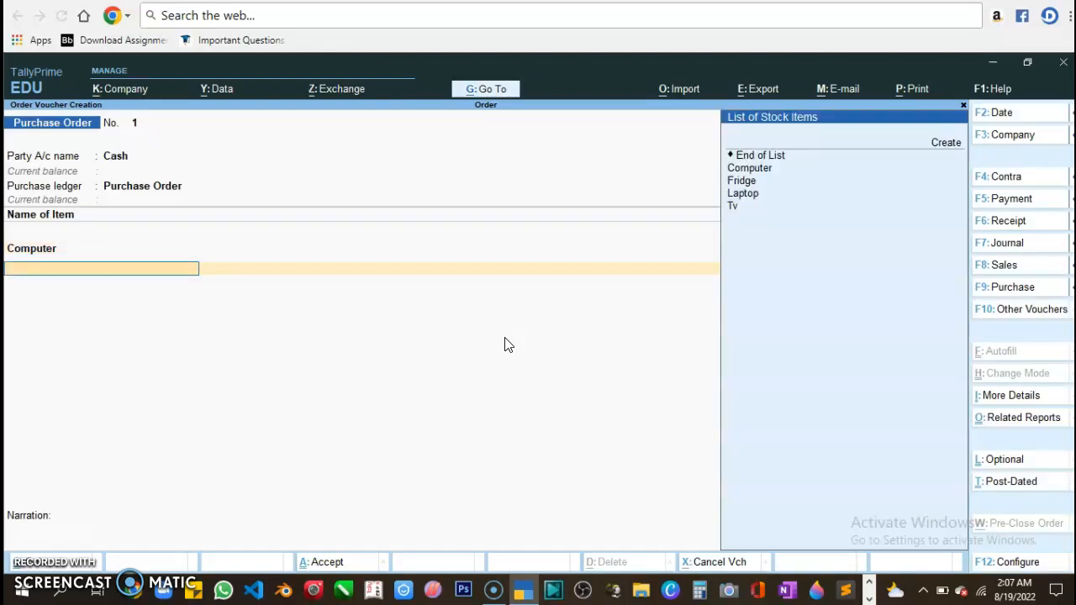
- Add Fridge to the purchase order with 15 pcs at a rate of 25,000, due on 1-Apr-22
key(Down)
key(Down)
key(Down)
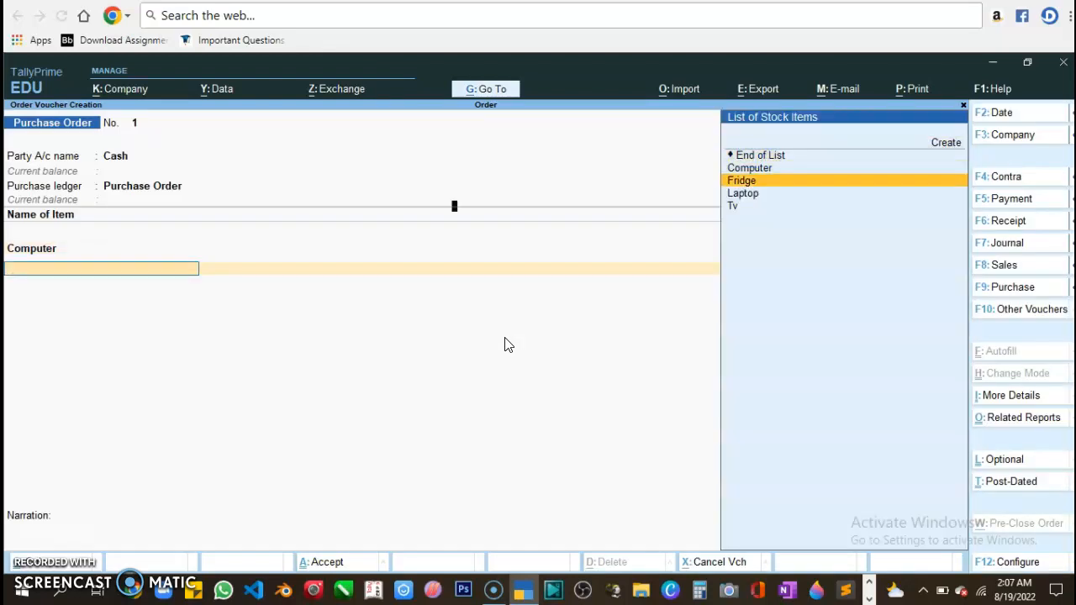
key(Return)
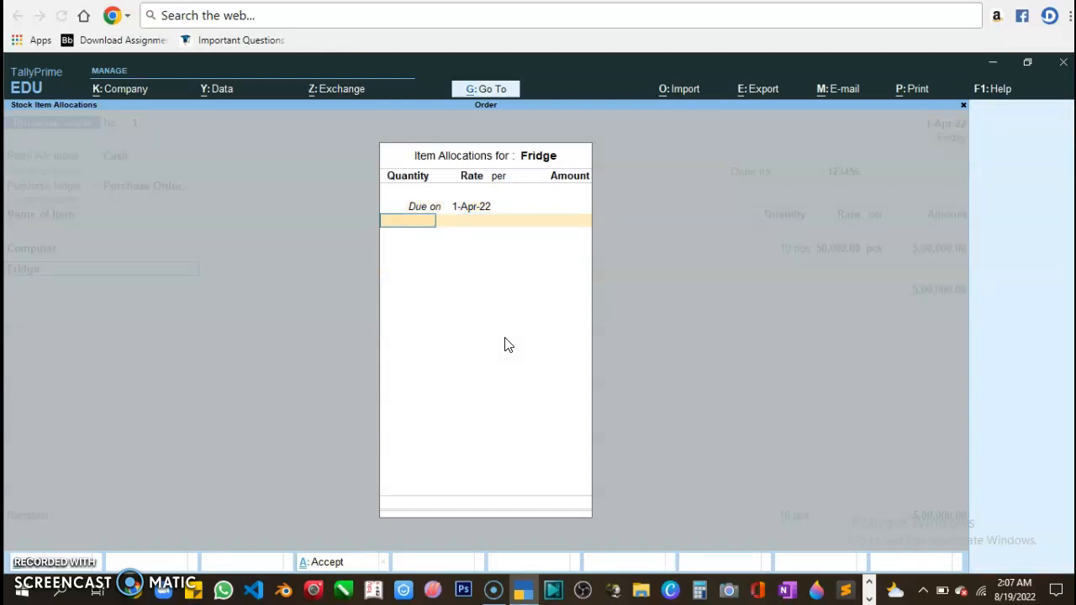
text(15)
key(Return)
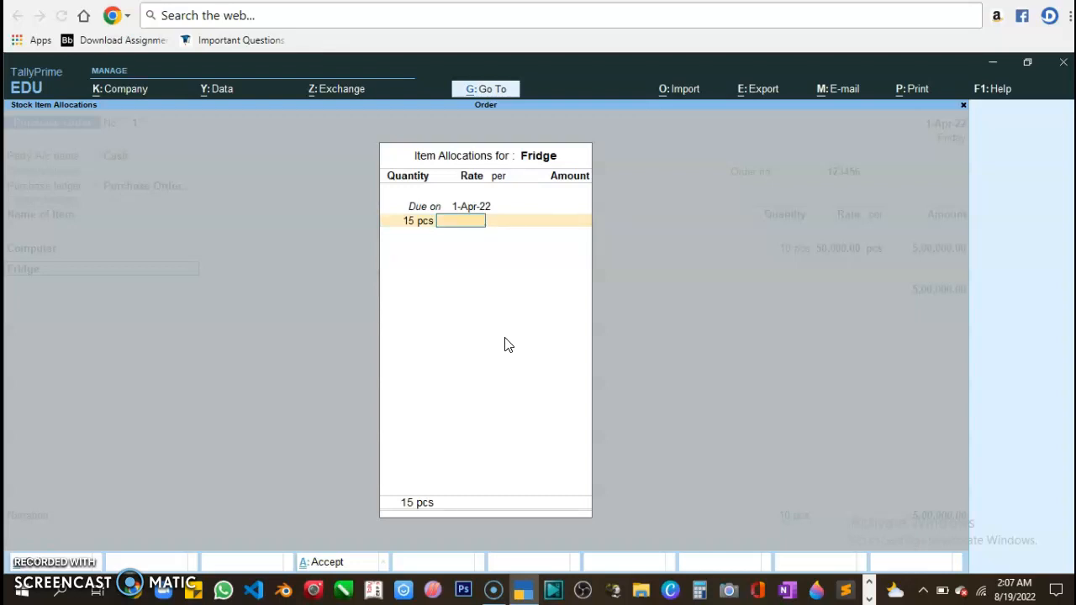
text(25000)
key(Return)
key(Return)
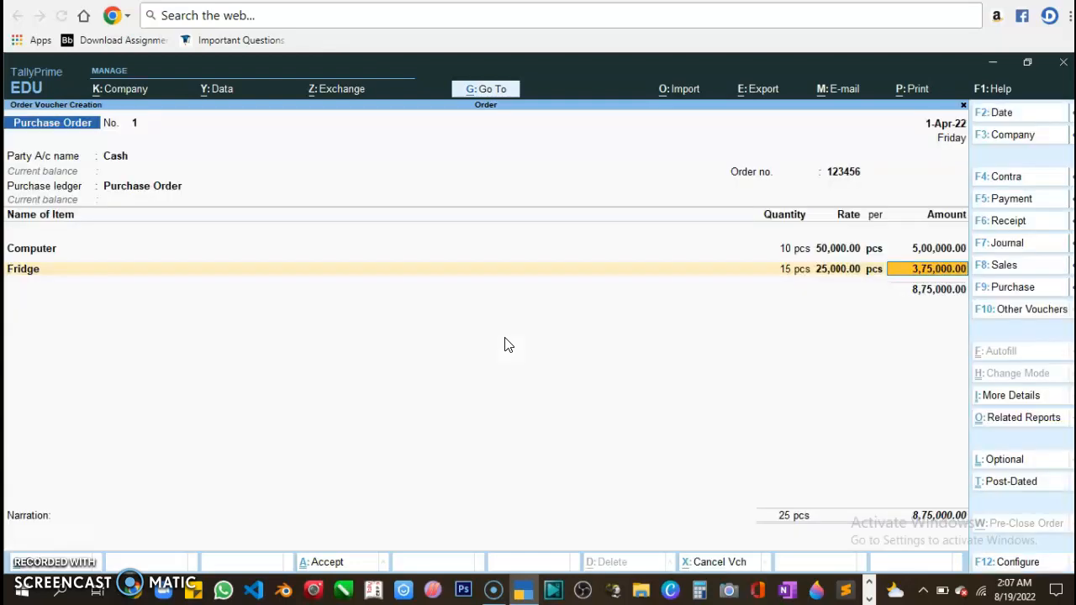
key(Return)
- Add the Laptop item to the purchase order with the default due date of 1-Apr-22
key(Down)
key(Down)
key(Down)
key(Down)
key(Down)
key(Up)
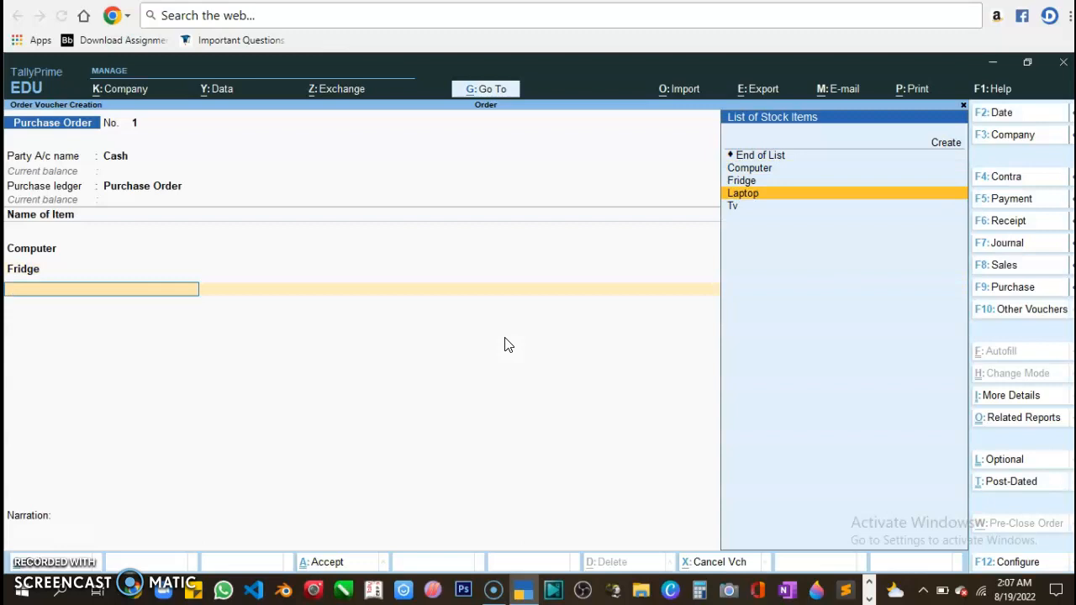
key(Return)
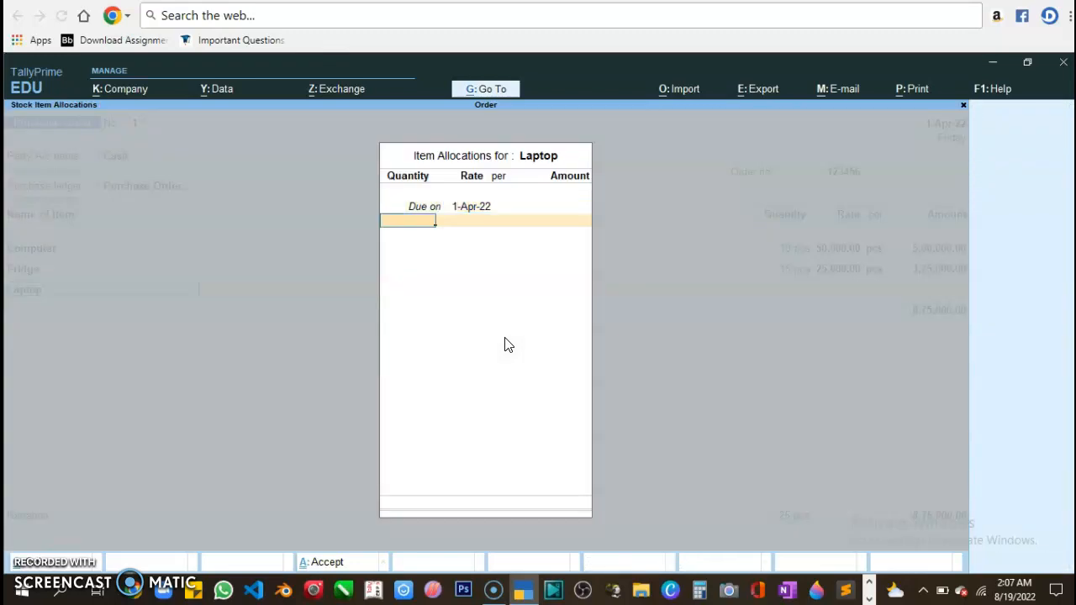
- Allocate 15 pcs of Laptop at a rate of 60,000 and accept the item line
text(15)
key(Return)
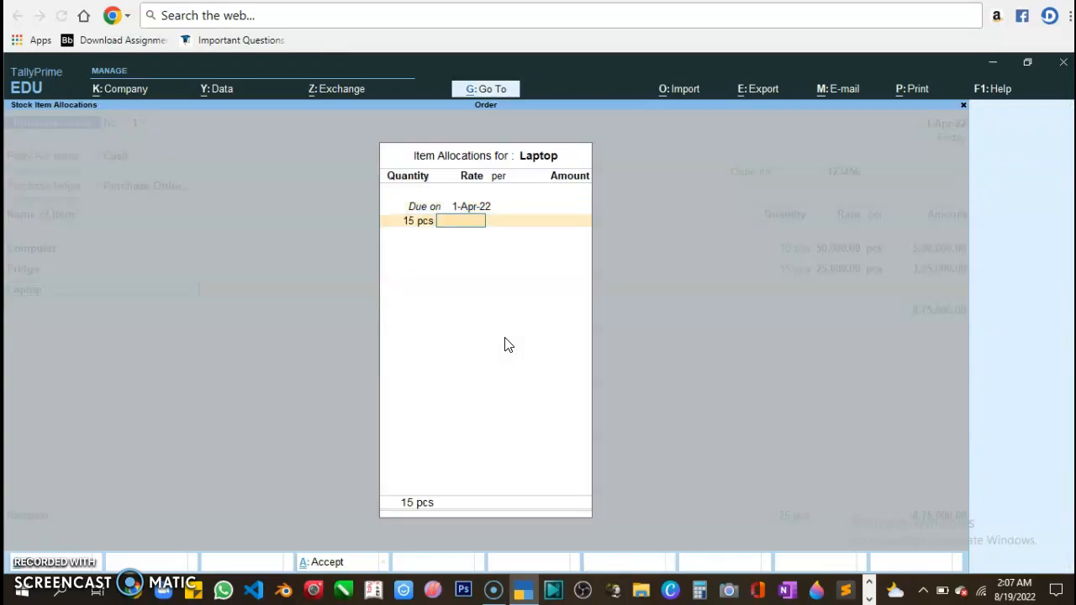
text(60000)
key(Return)
key(Return)
key(Return)
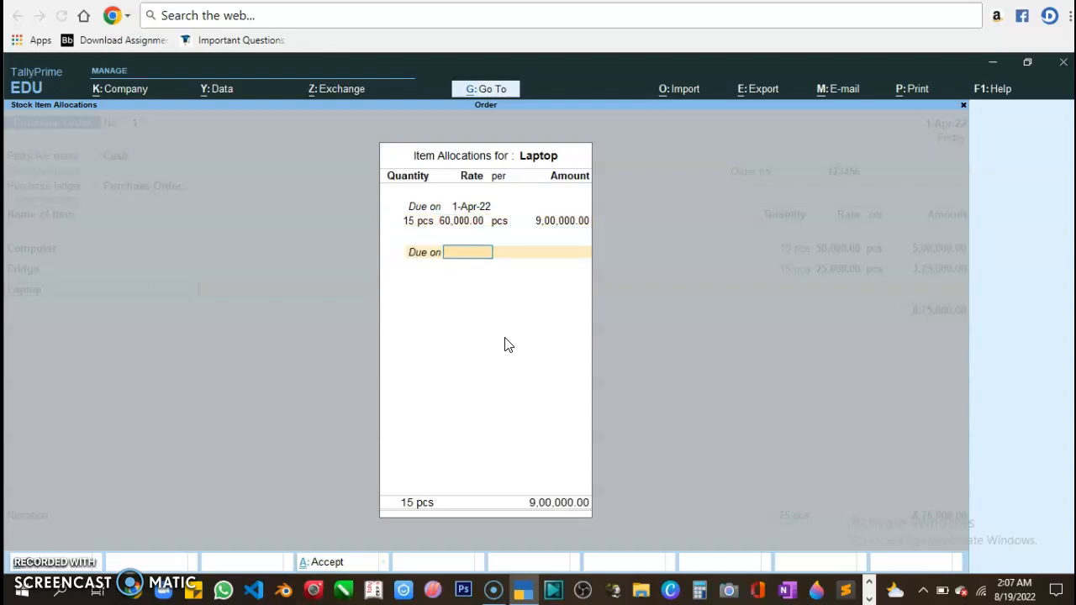
key(Return)
key(Return)
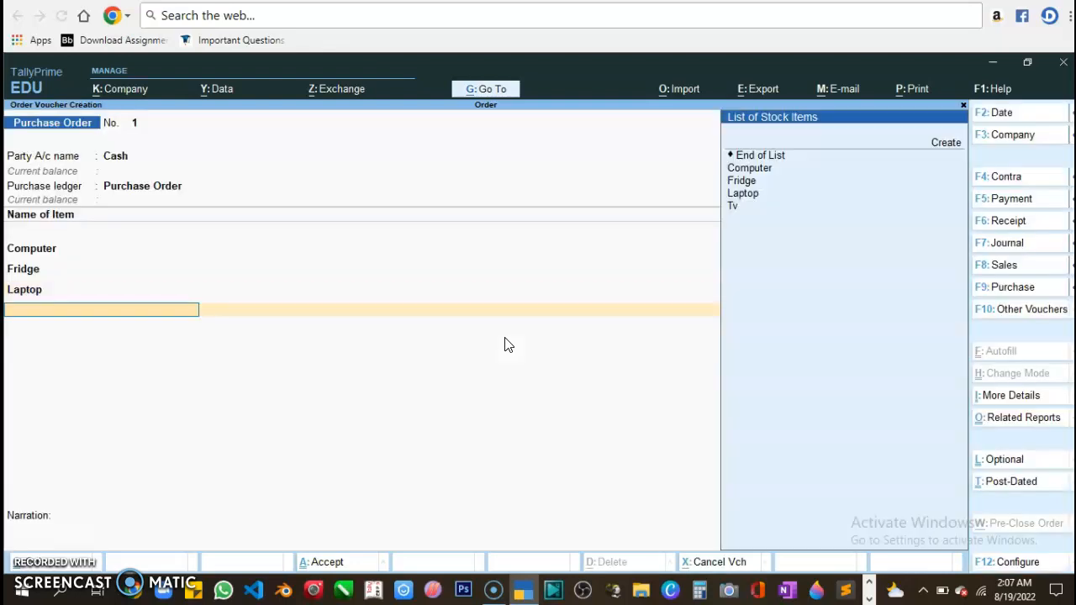
- Add the Tv item to the purchase order with the default due date of 1-Apr-22
key(Down)
key(Down)
key(Down)
key(Down)
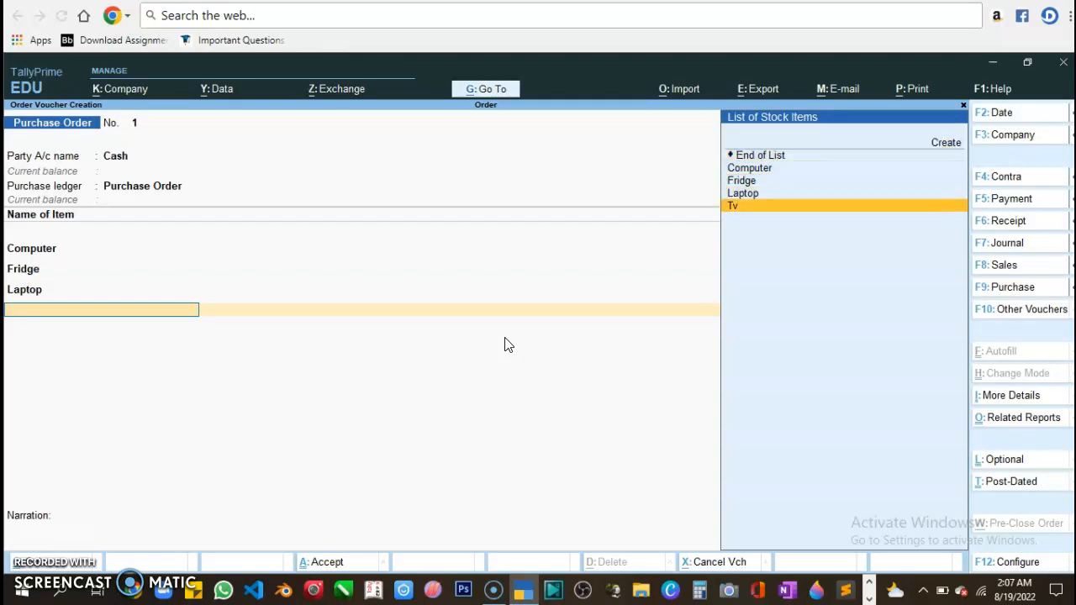
key(Return)
key(Return)
- Allocate 5 pcs of Tv at a rate of 40,000 and accept the item line
text(5)
key(Return)
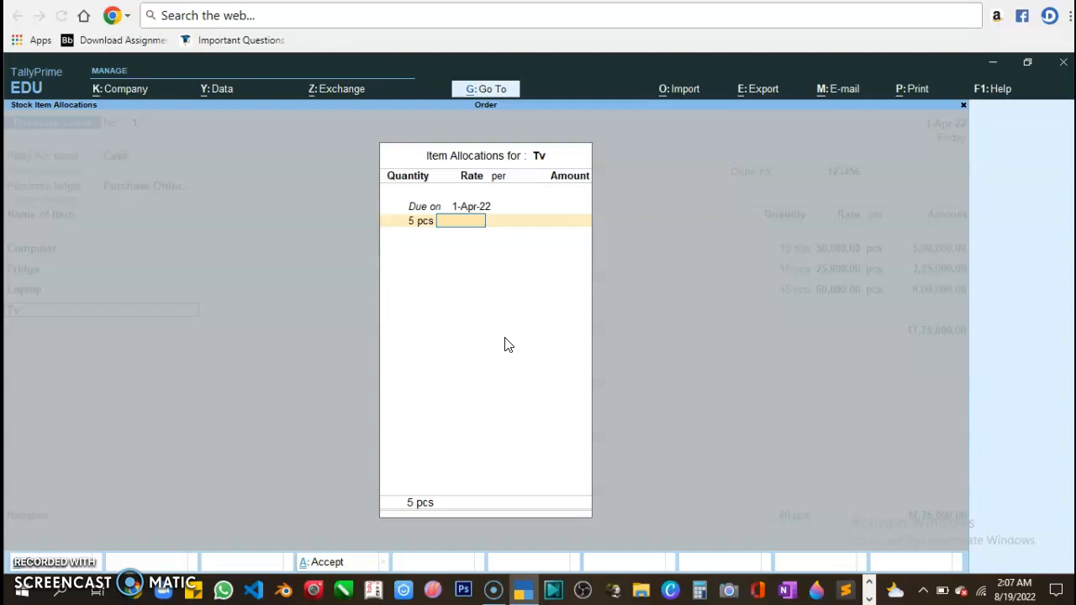
text(40000)
key(Return)
key(Return)
key(Return)
key(Return)
key(Return)
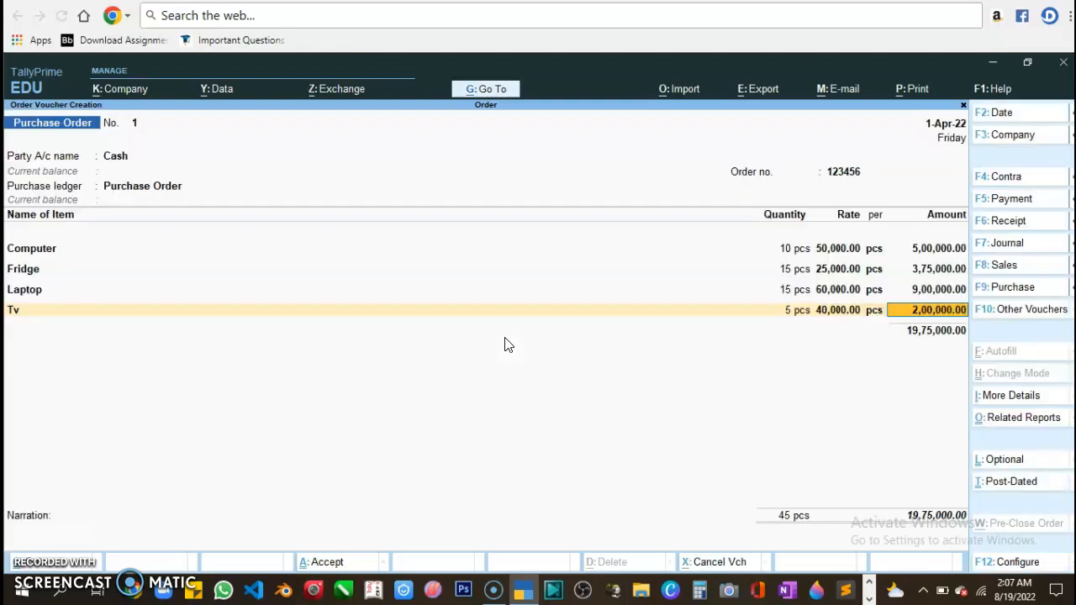
key(Return)
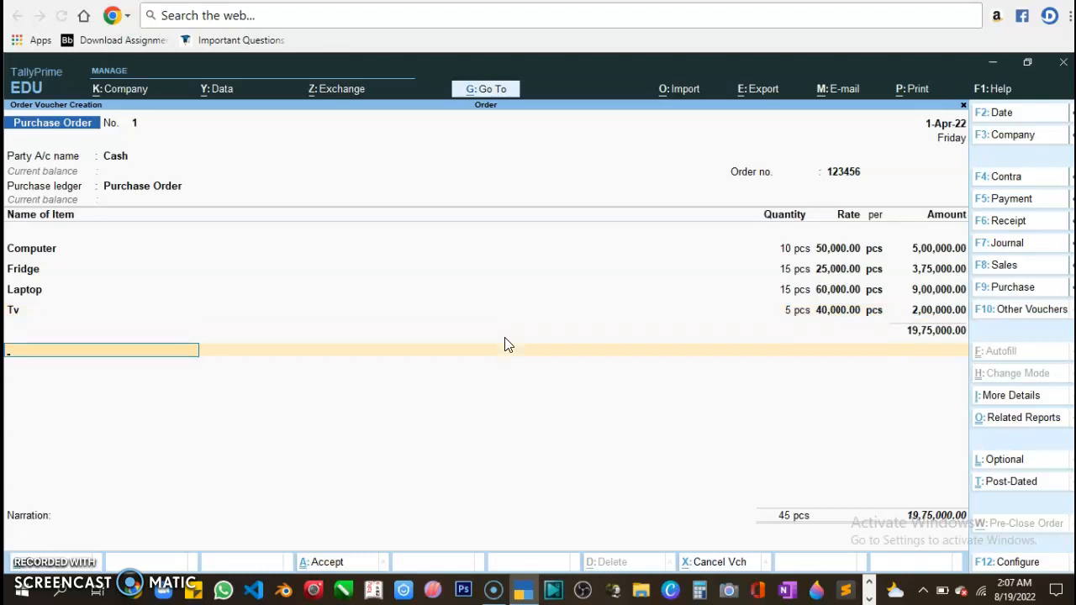
- End the item list, enter the narration "purchase ordxer" and save the purchase order voucher
key(Return)
key(Return)
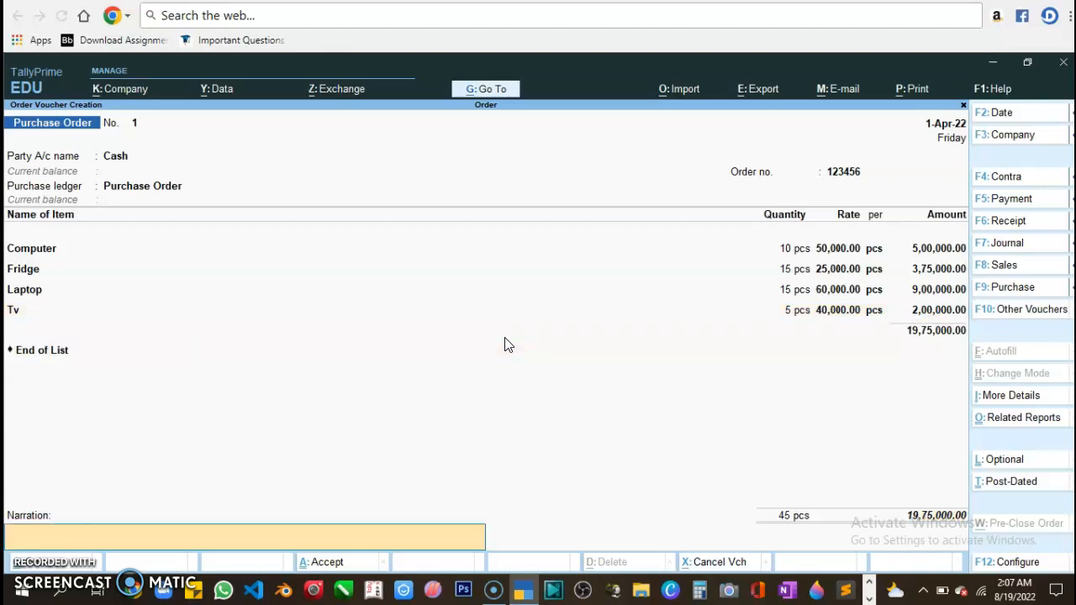
text(purchase ordxer)
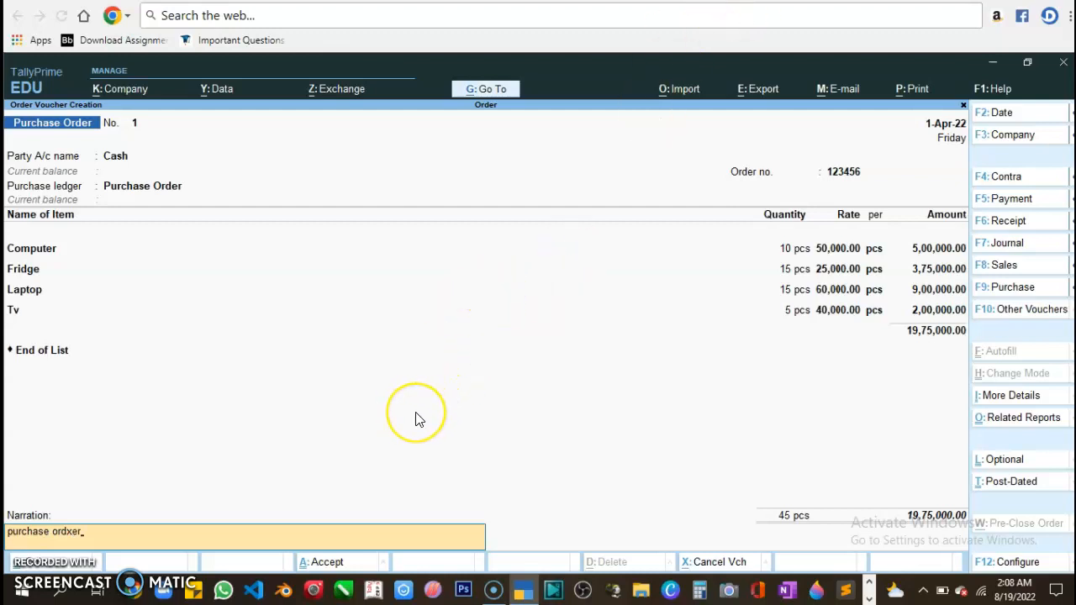
key(Return)
key(Return)
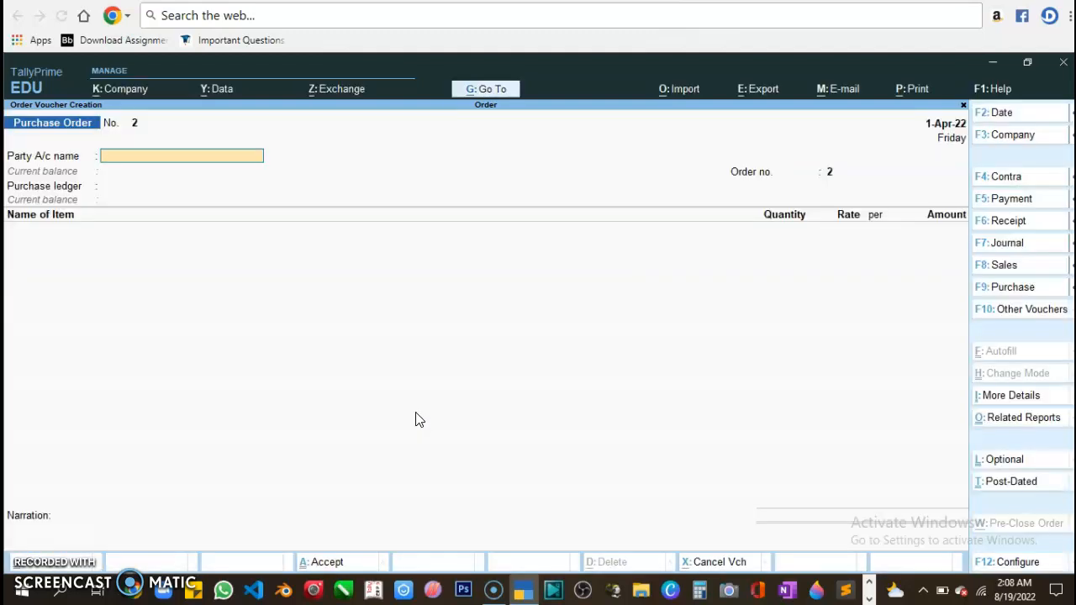
- Start a Purchase voucher with Cash as the party account and Purchase as the purchase ledger, accepting the default details
key(F9)
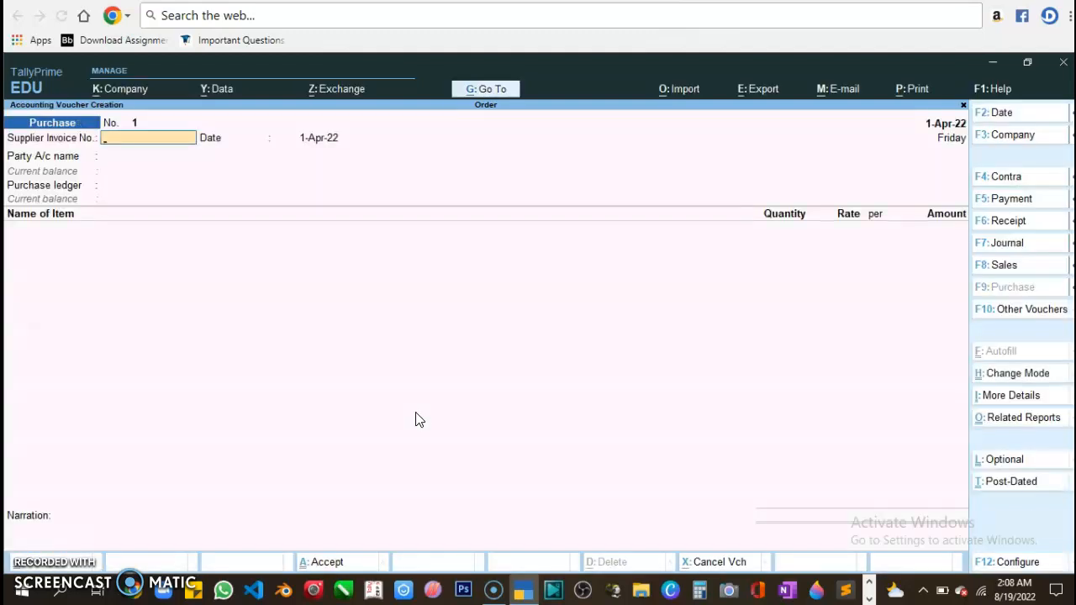
key(Return)
key(Return)
key(Return)
key(Return)
key(Return)
key(Return)
key(Return)
key(Return)
key(Return)
key(Return)
key(Return)
key(Return)
key(Return)
key(Return)
key(Return)
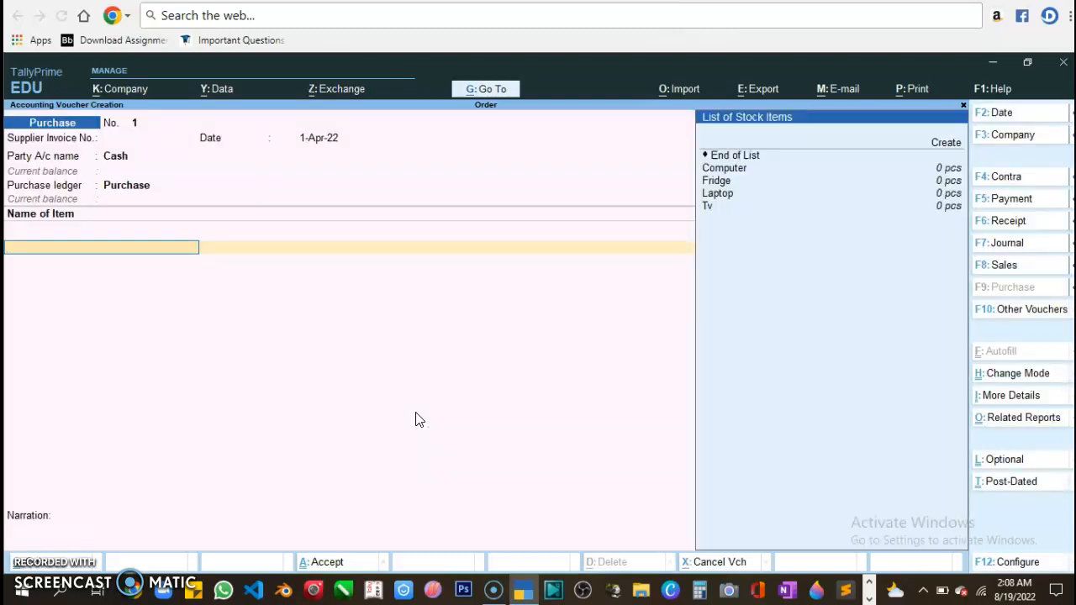
- Add Computer to the purchase voucher against the pending order, taking its 10 pcs at a rate of 50,000
key(Down)
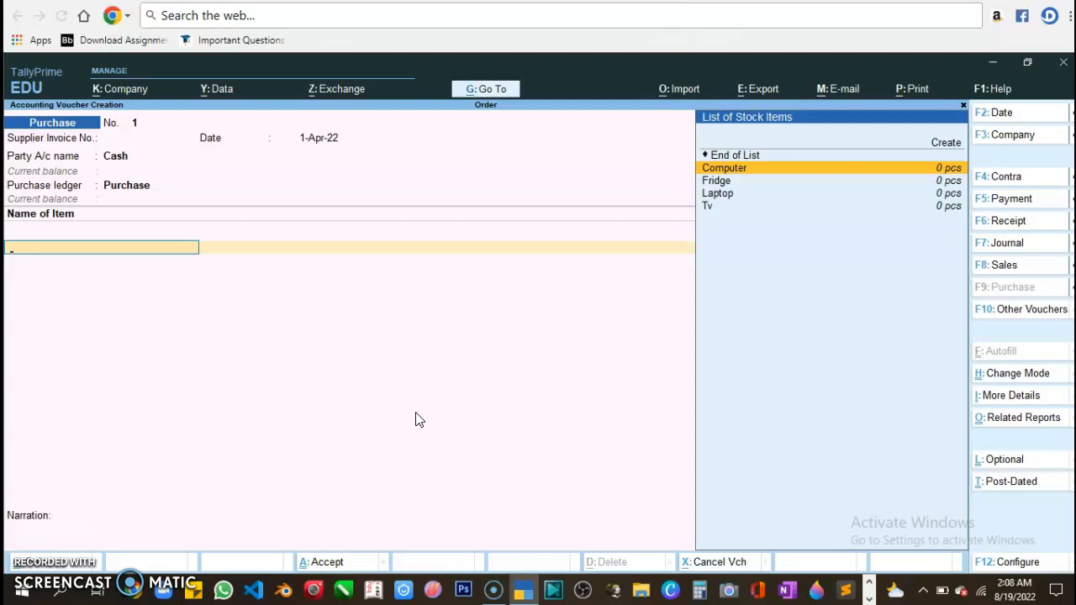
key(Return)
key(Down)
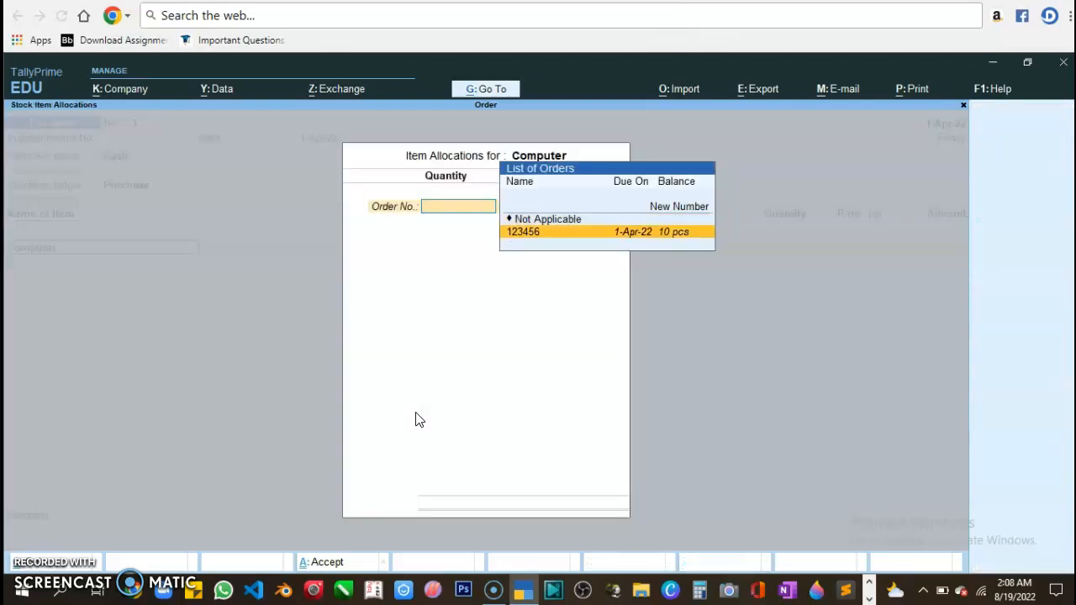
key(Return)
key(Return)
key(Return)
key(Return)
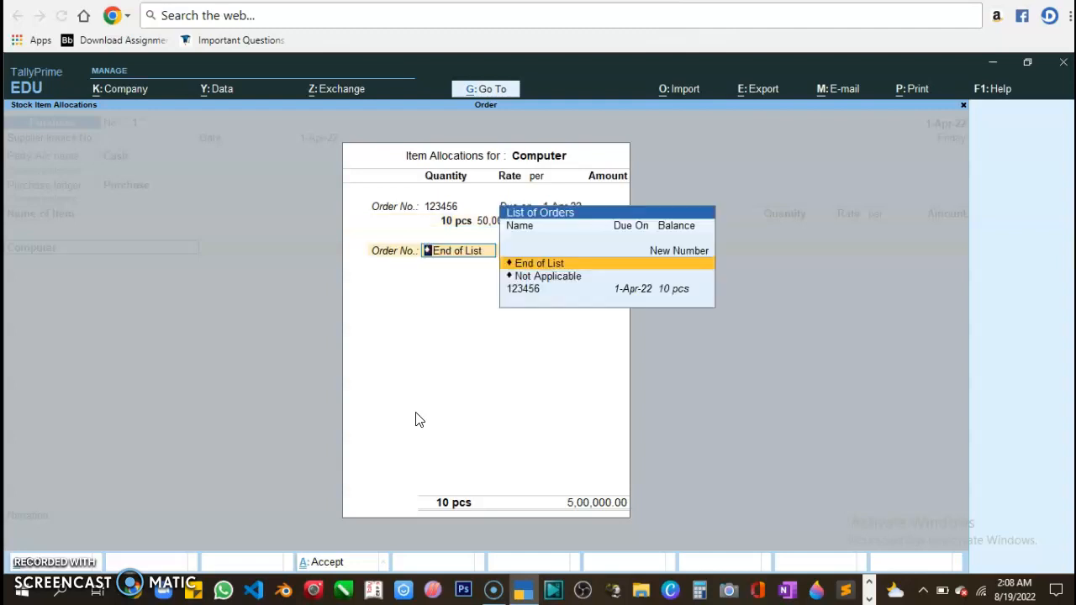
key(Return)
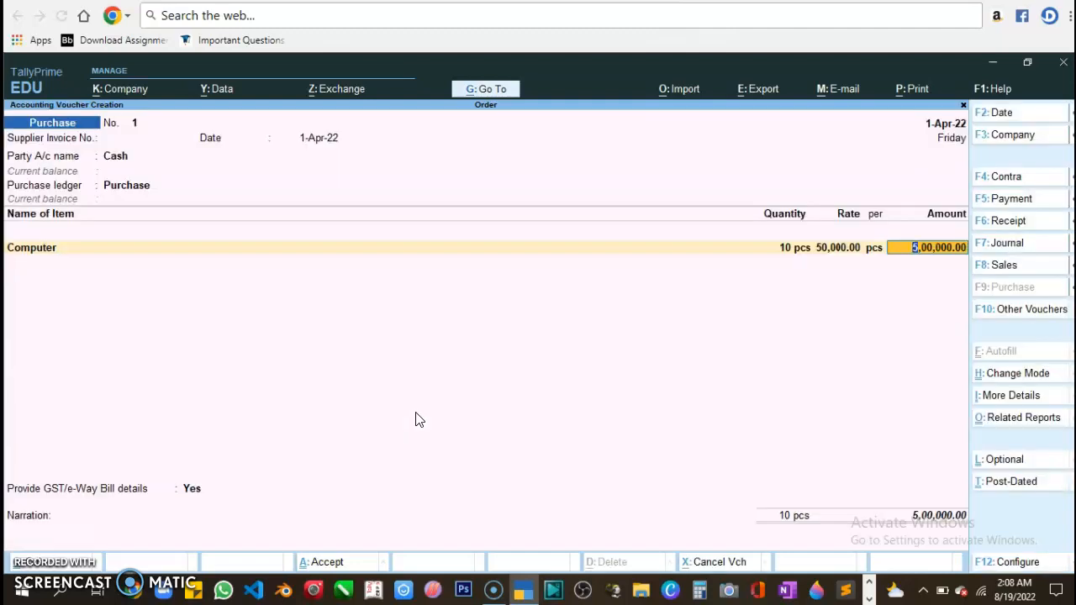
key(Return)
- Add Fridge to the purchase voucher against the pending order, taking its 15 pcs at a rate of 25,000
key(Down)
key(Down)
key(Down)
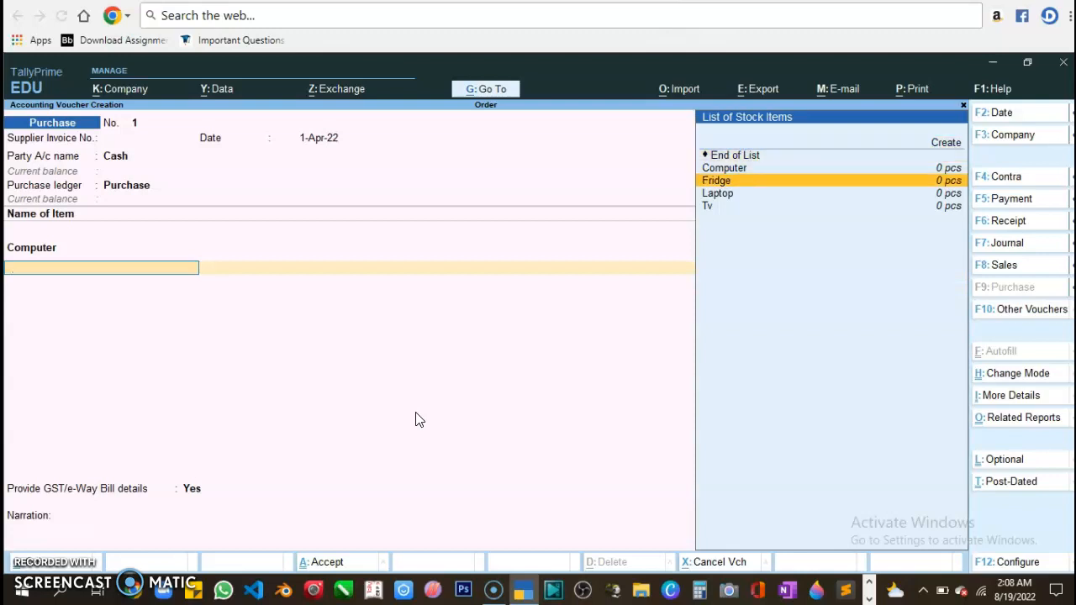
key(Return)
key(Down)
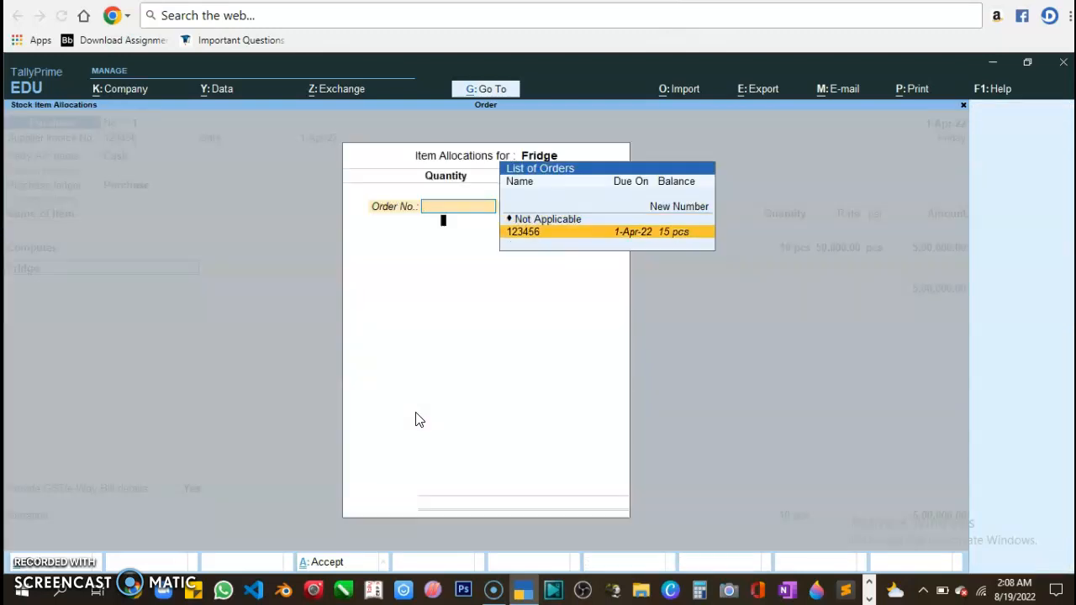
key(Return)
key(Return)
key(Return)
key(Return)
key(Return)
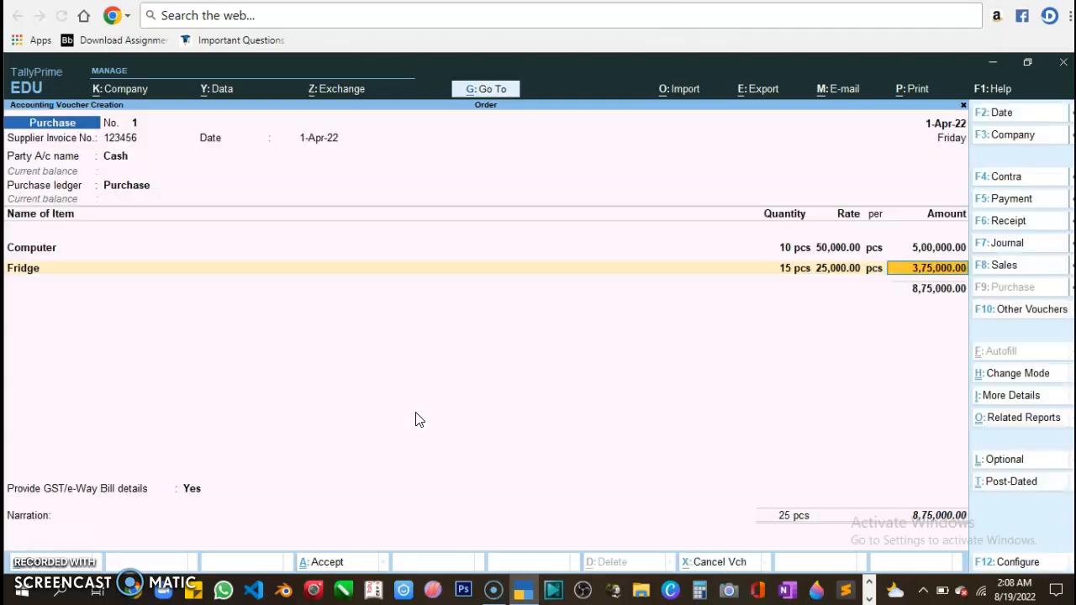
key(Return)
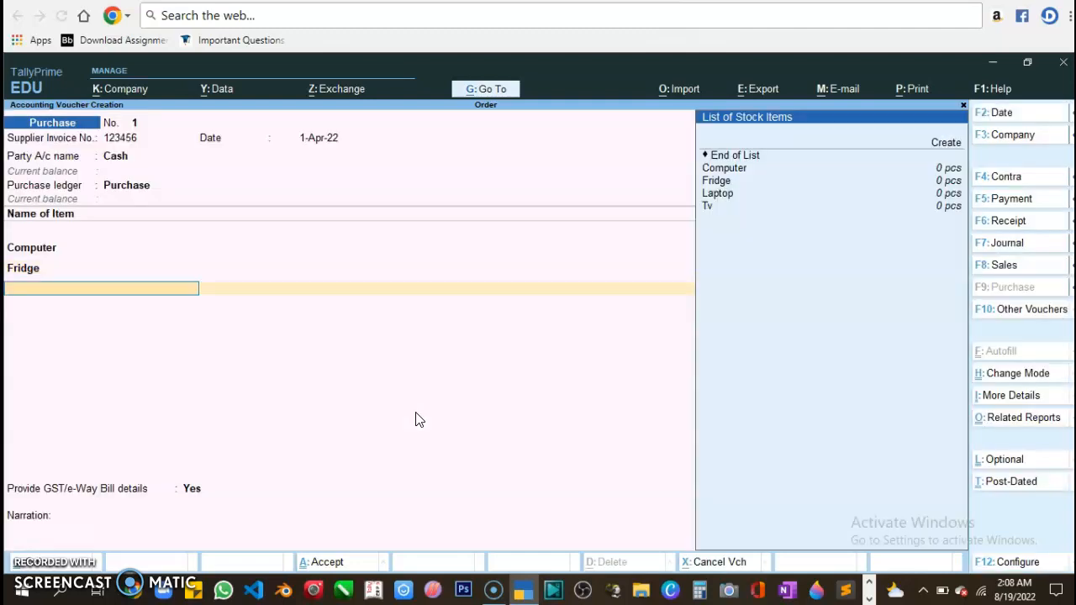
- Add Laptop to the purchase voucher against the pending order, taking its 15 pcs at a rate of 60,000
key(Down)
key(Down)
key(Down)
key(Down)
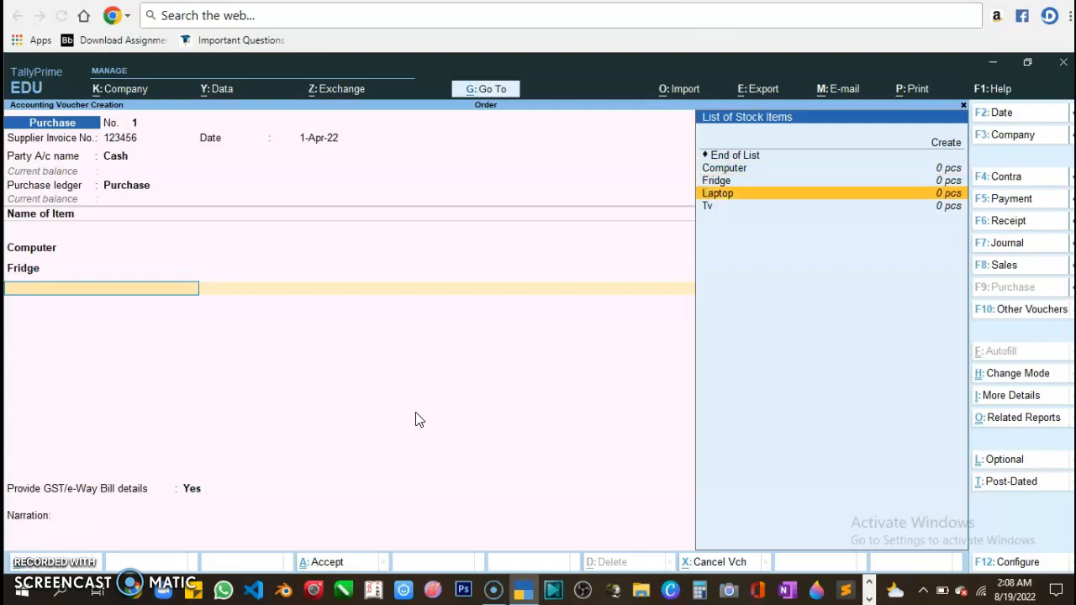
key(Return)
key(Down)
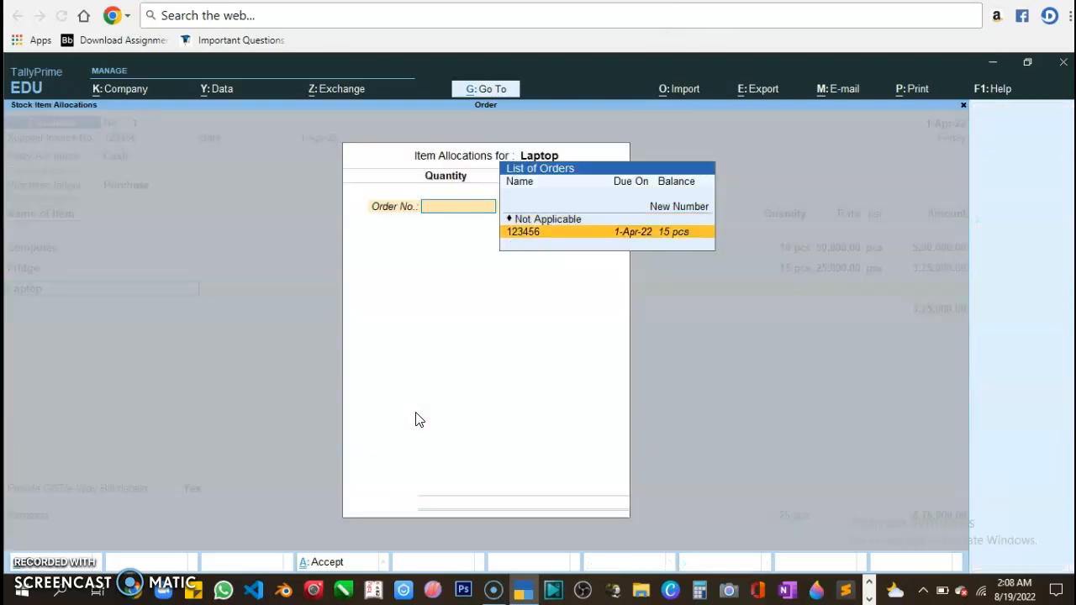
key(Return)
key(Return)
key(Return)
key(Return)
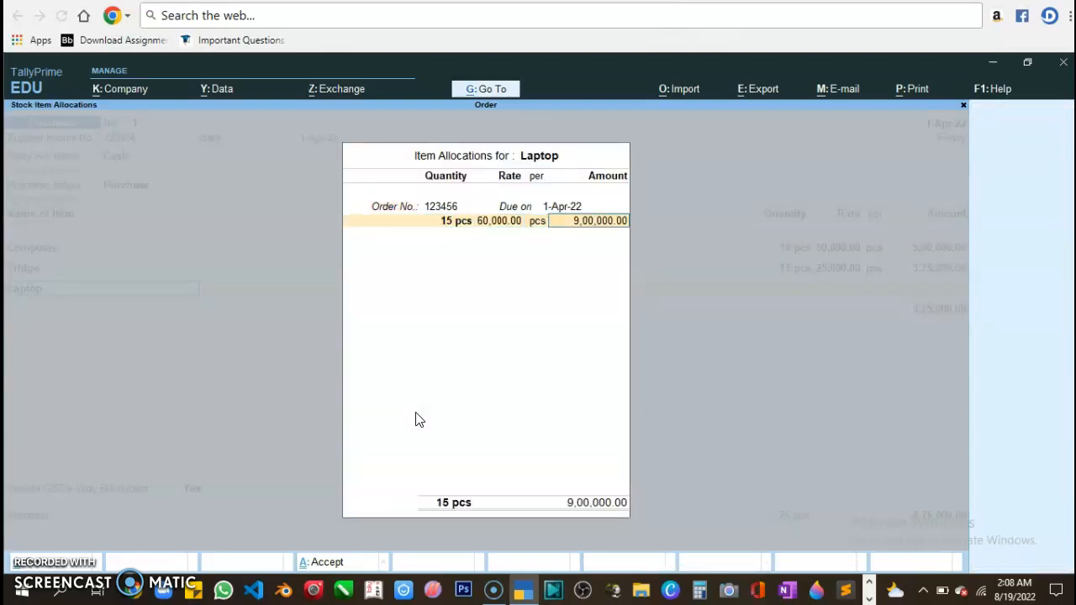
key(Return)
key(Return)
key(Return)
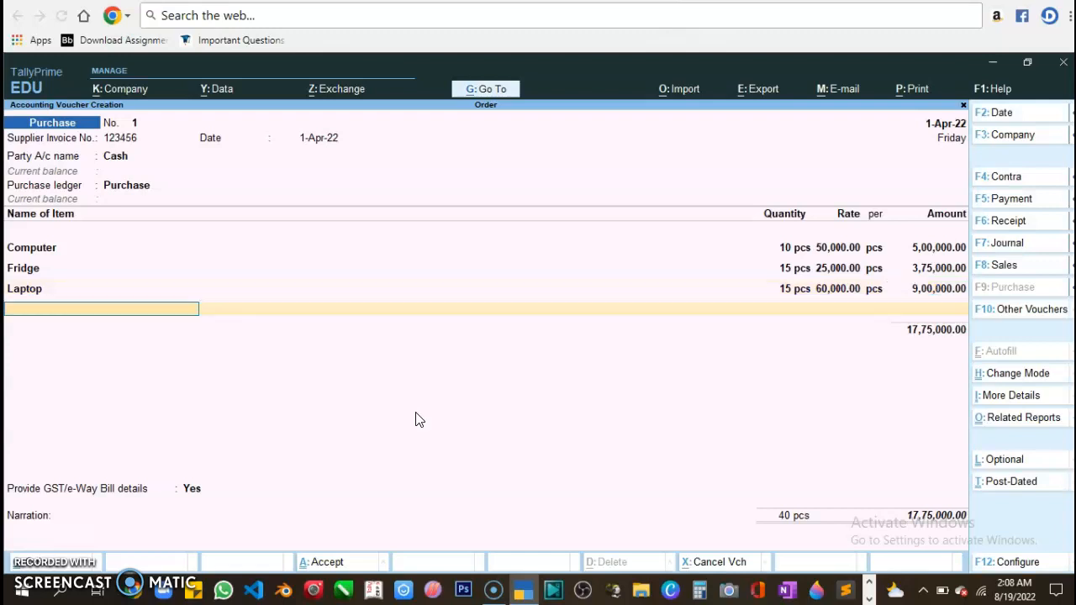
- Add Tv to the purchase voucher against the pending order, taking its 5 pcs at a rate of 40,000
key(Down)
key(Down)
key(Down)
key(Down)
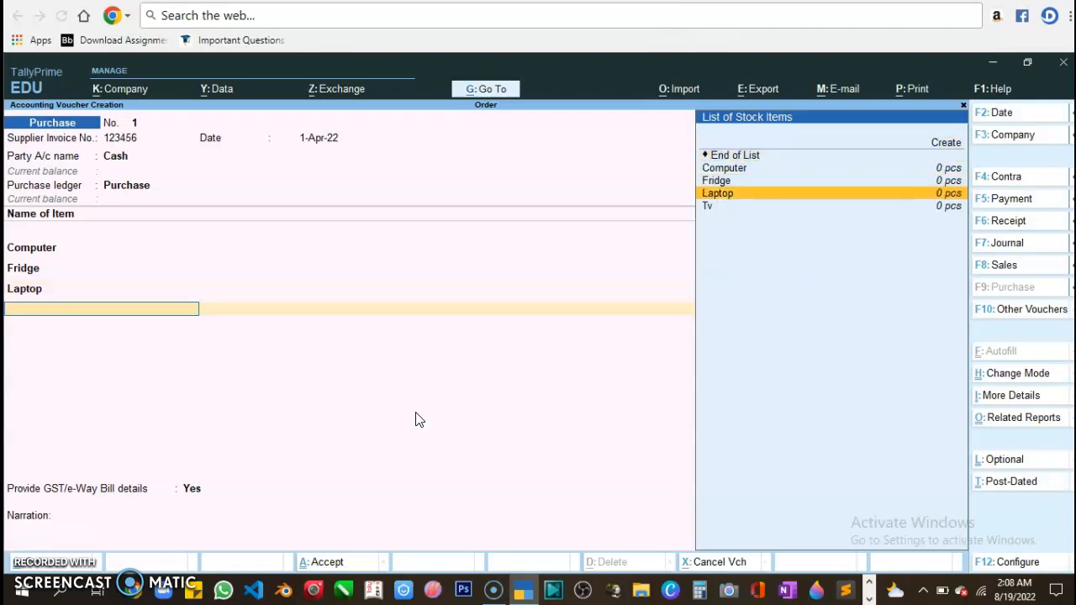
key(Down)
key(Return)
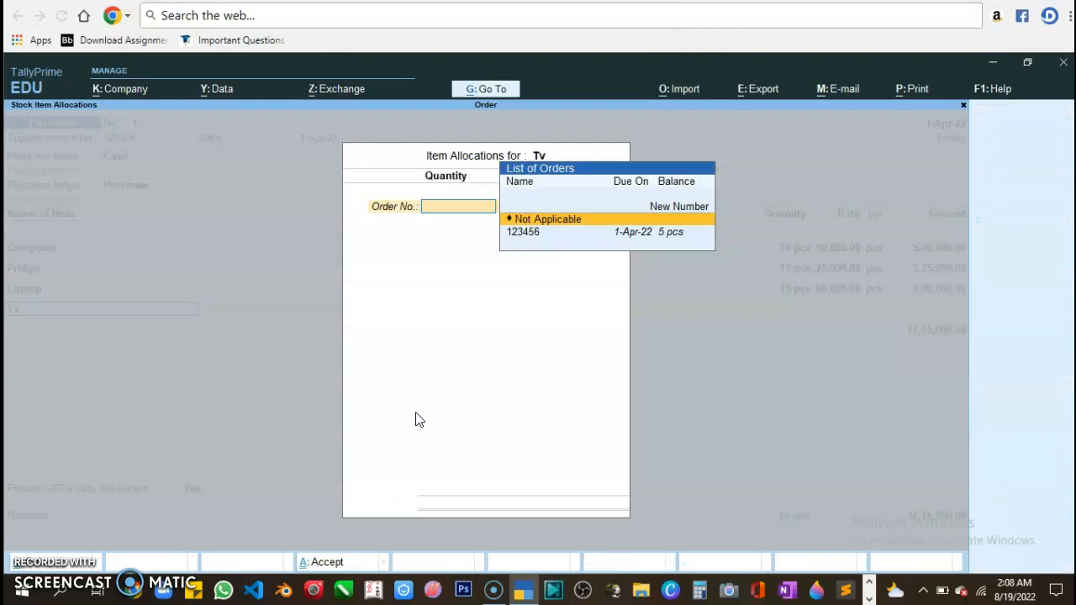
key(Down)
key(Return)
key(Return)
key(Return)
key(Return)
key(Return)
key(Return)
key(Return)
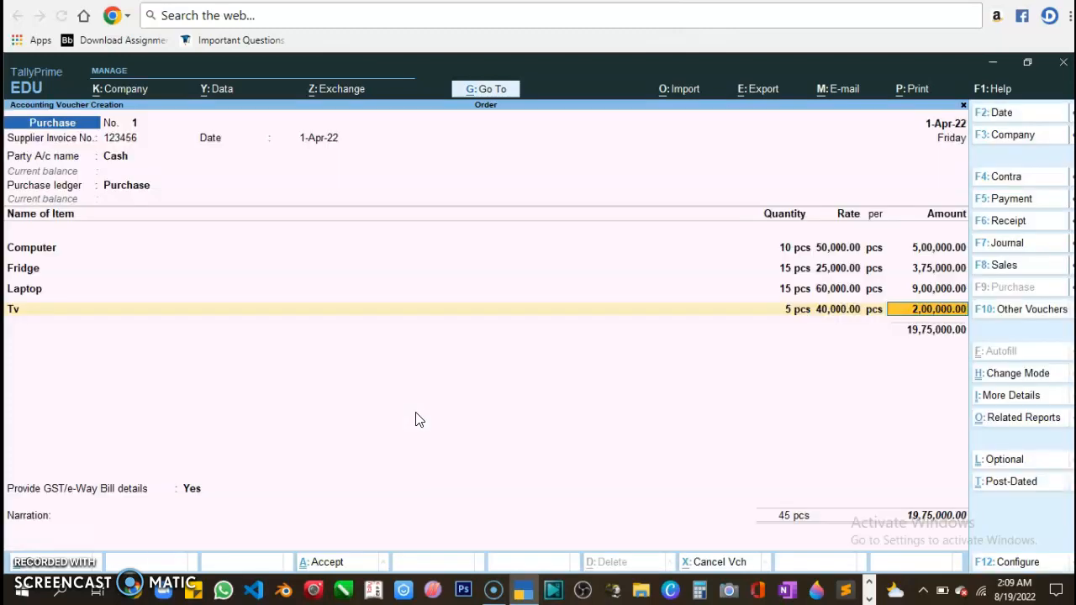
key(Return)
- End the purchase voucher's item list, keep the default GST/e-Way Bill setting and enter the narration "purchase"
key(Return)
key(Return)
key(Return)
key(Return)
key(Return)
key(Return)
key(Return)
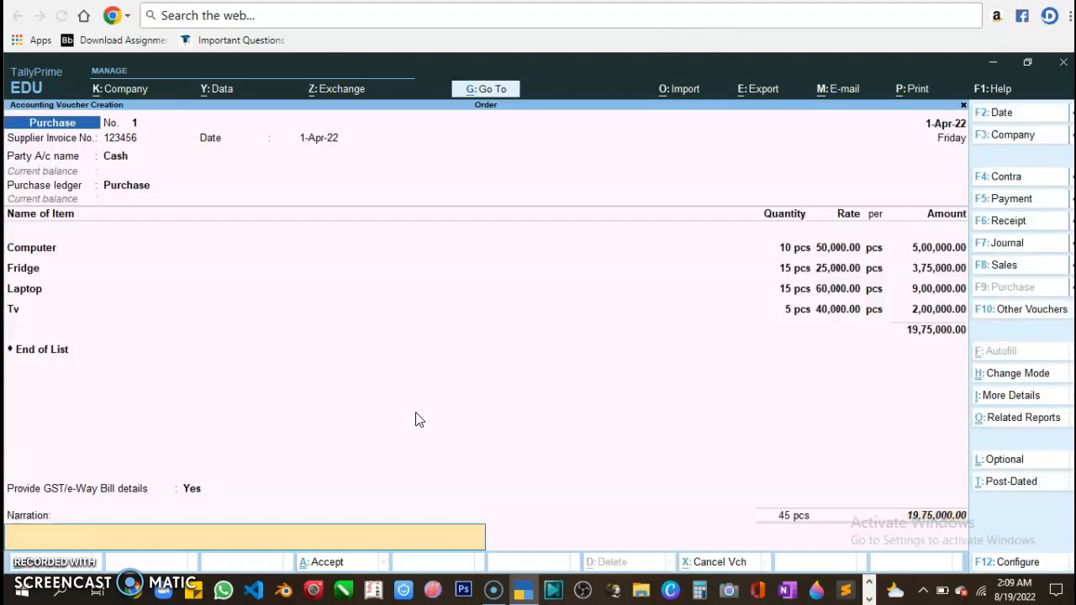
text(purchase)
key(Return)
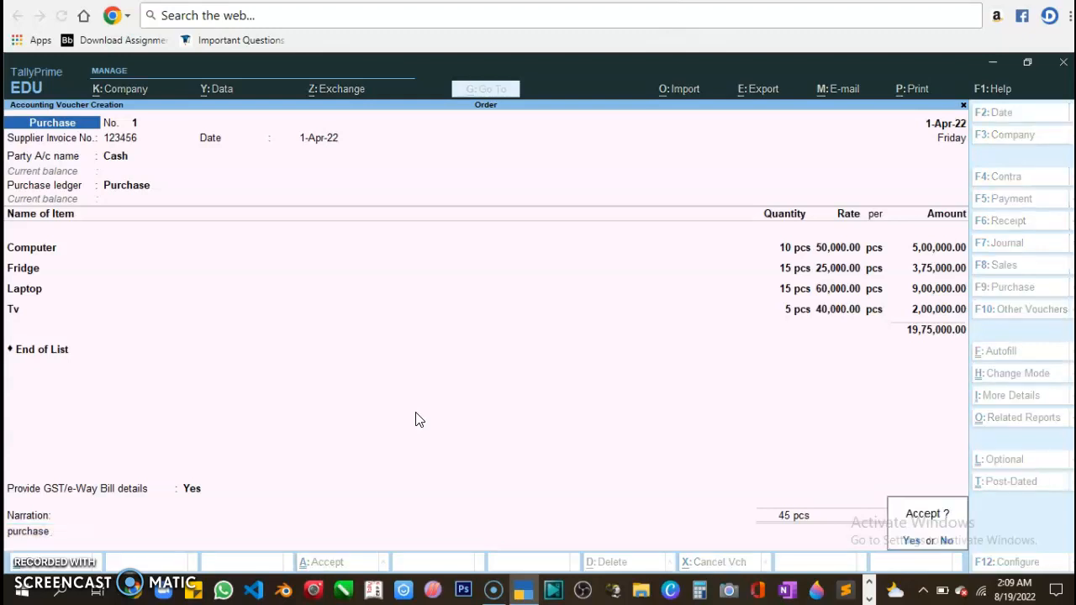
- Save the purchase voucher and start a Sales Order voucher, activating that inactive voucher type
key(Return)
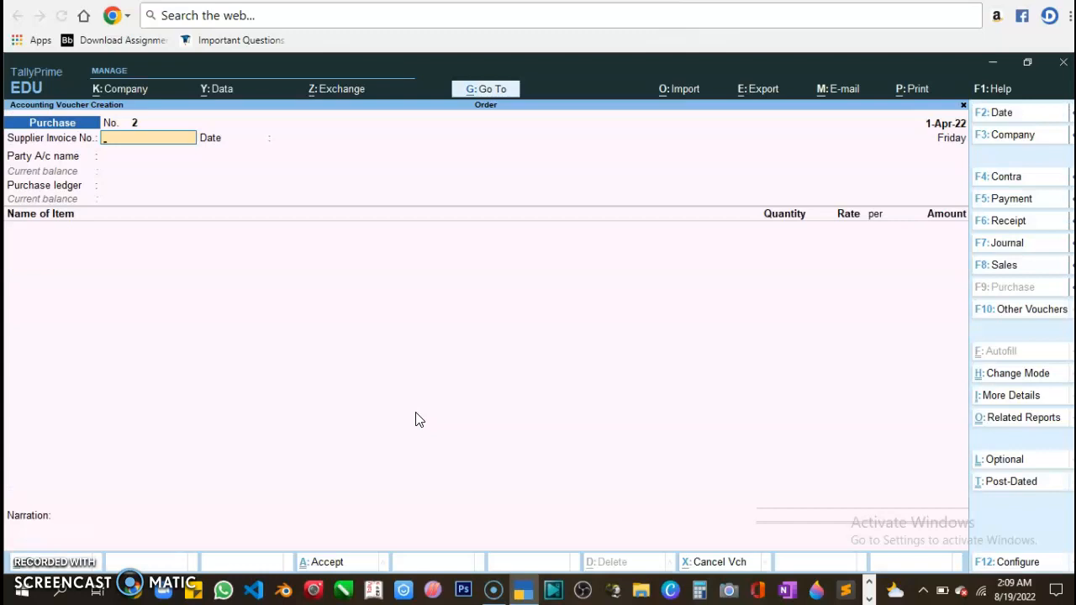
key(ctrl)
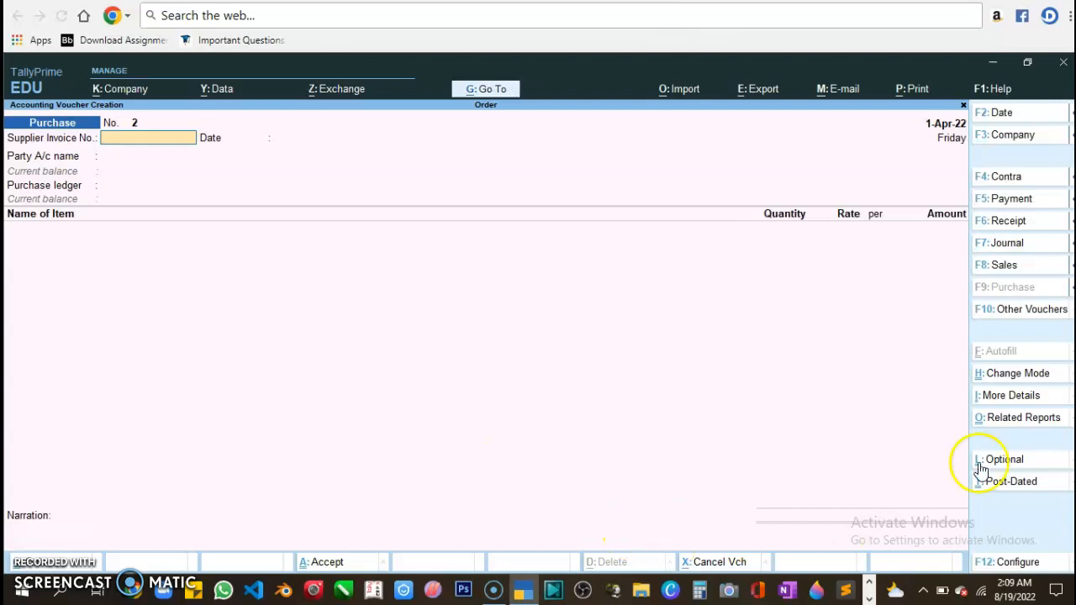
click(1011, 309)
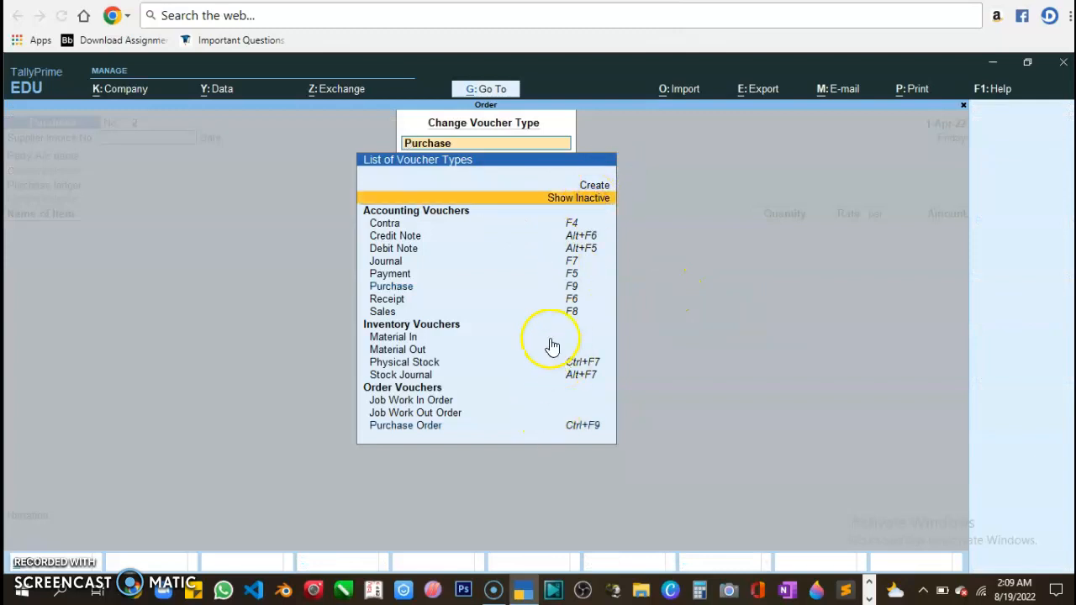
click(602, 199)
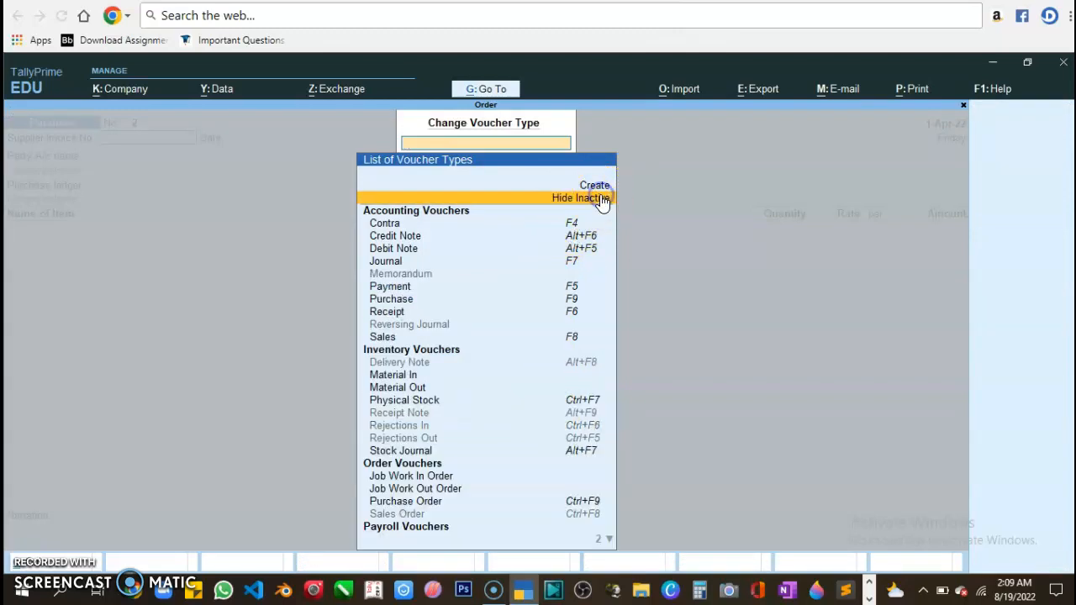
click(418, 515)
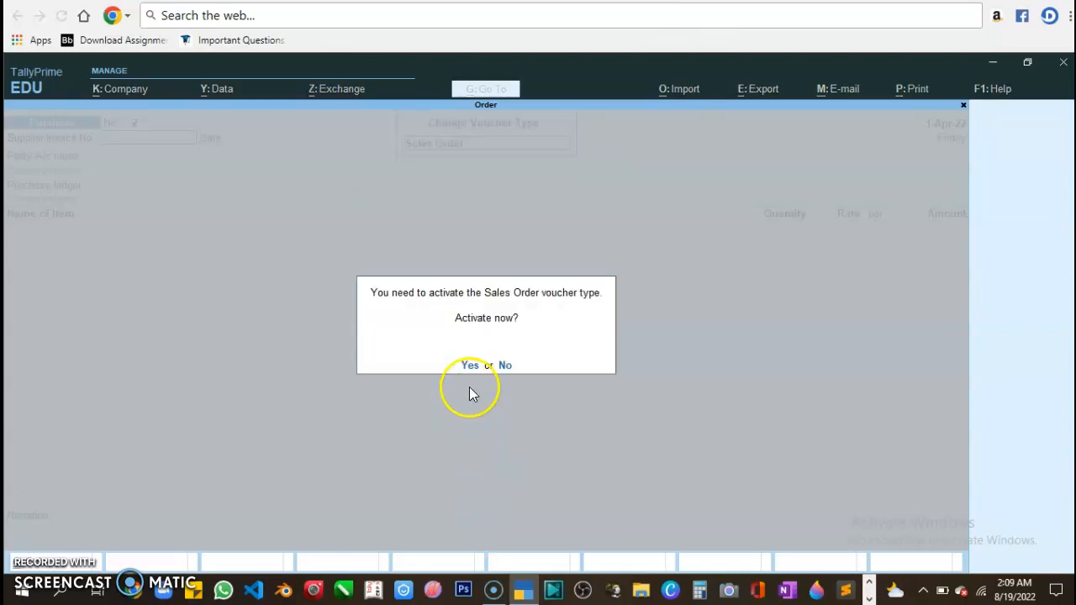
click(466, 364)
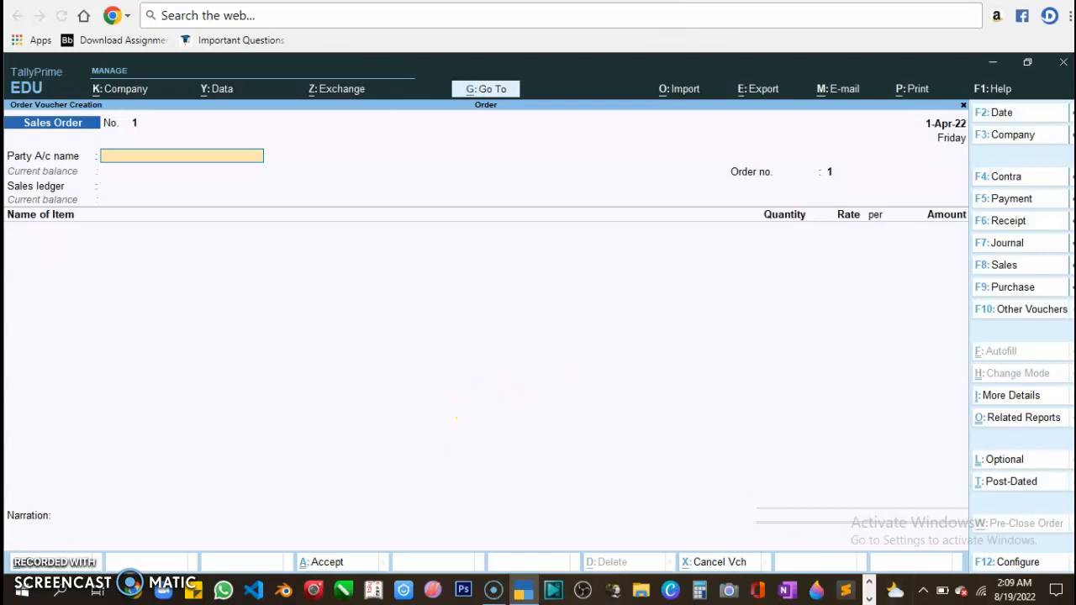
- Set Cash as the sales order's party, leaving the order and dispatch details blank and keeping the default party details
key(Return)
key(Return)
key(Return)
key(Return)
key(Return)
key(Return)
key(Return)
key(Return)
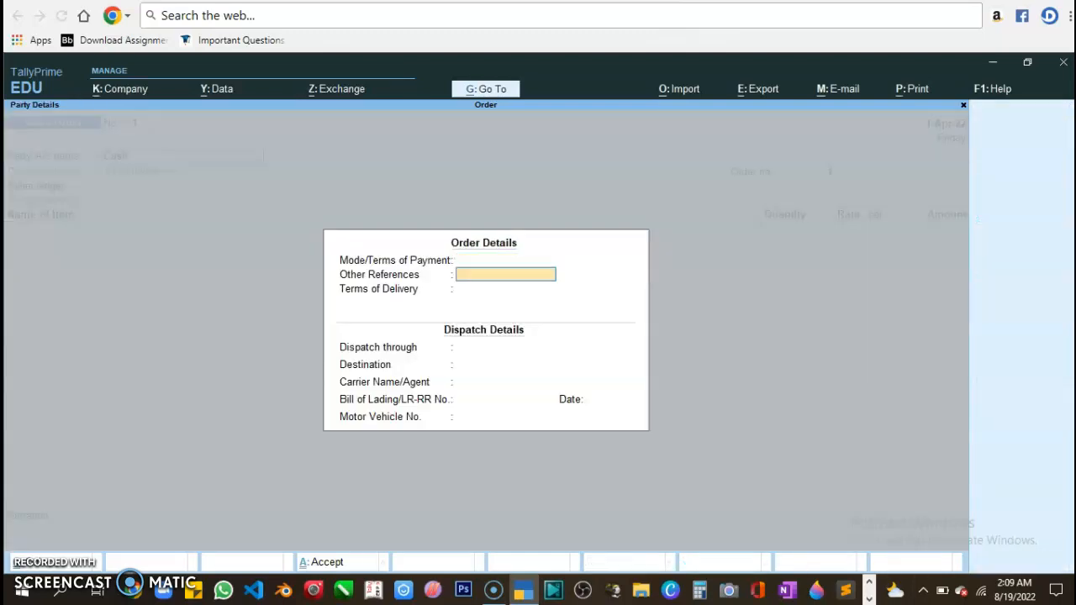
key(Return)
key(Return)
key(Return)
key(Return)
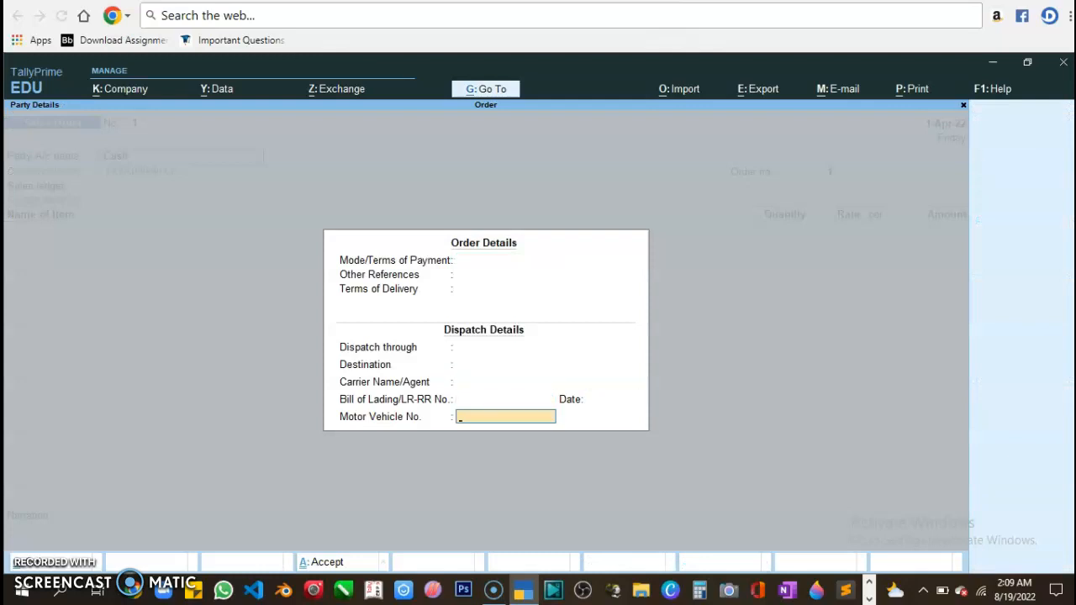
key(Return)
key(Return)
key(Return)
key(Return)
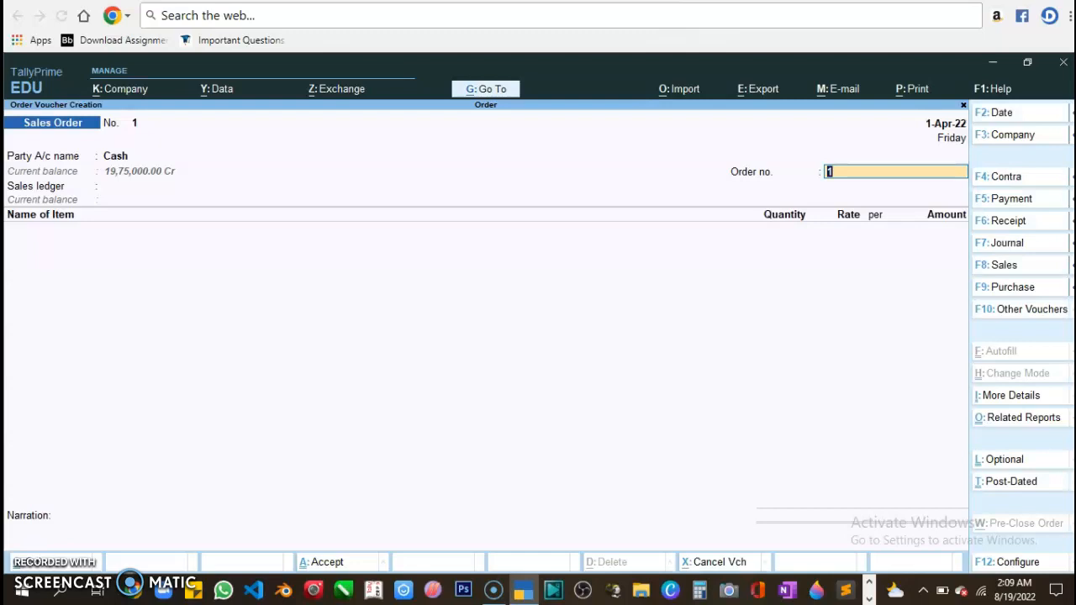
key(BackSpace)
key(Return)
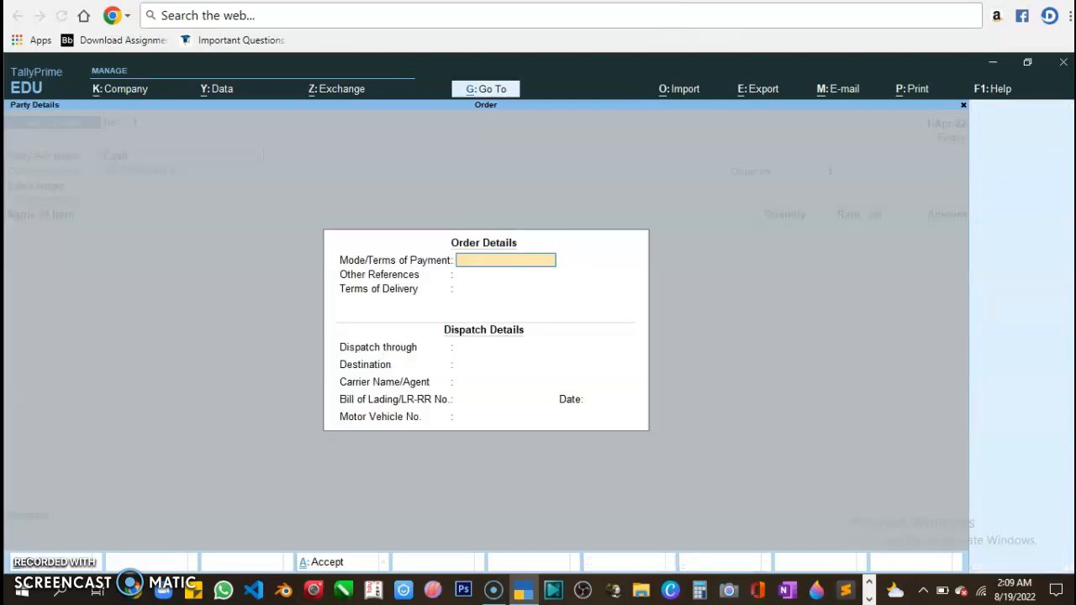
key(Return)
key(Return)
key(Return)
key(Return)
key(Return)
key(Return)
key(Return)
key(Return)
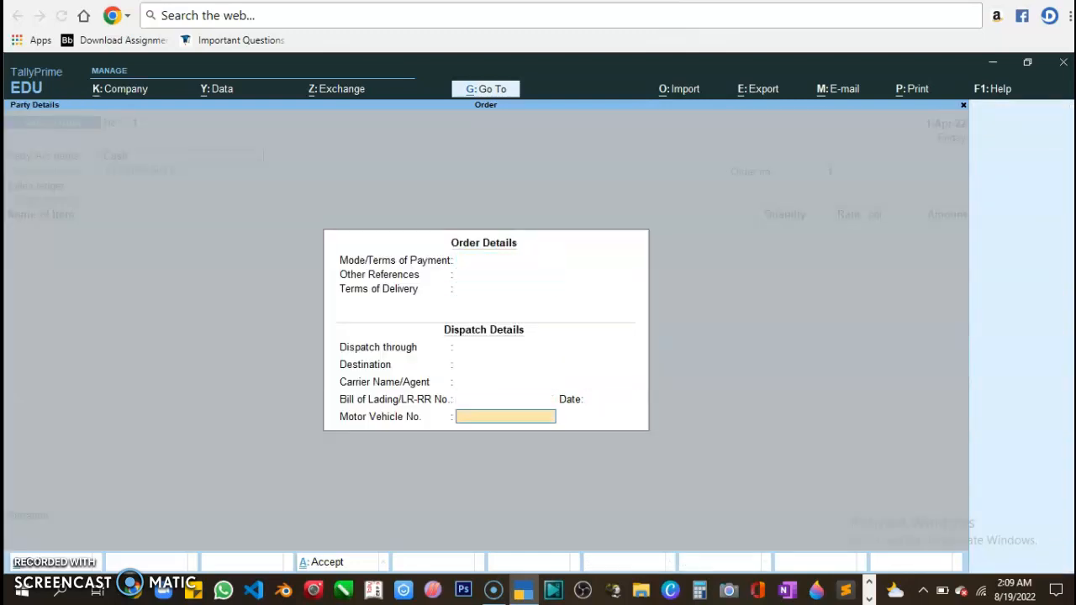
key(Return)
key(Return)
key(Return)
key(Return)
key(Return)
key(Return)
key(Return)
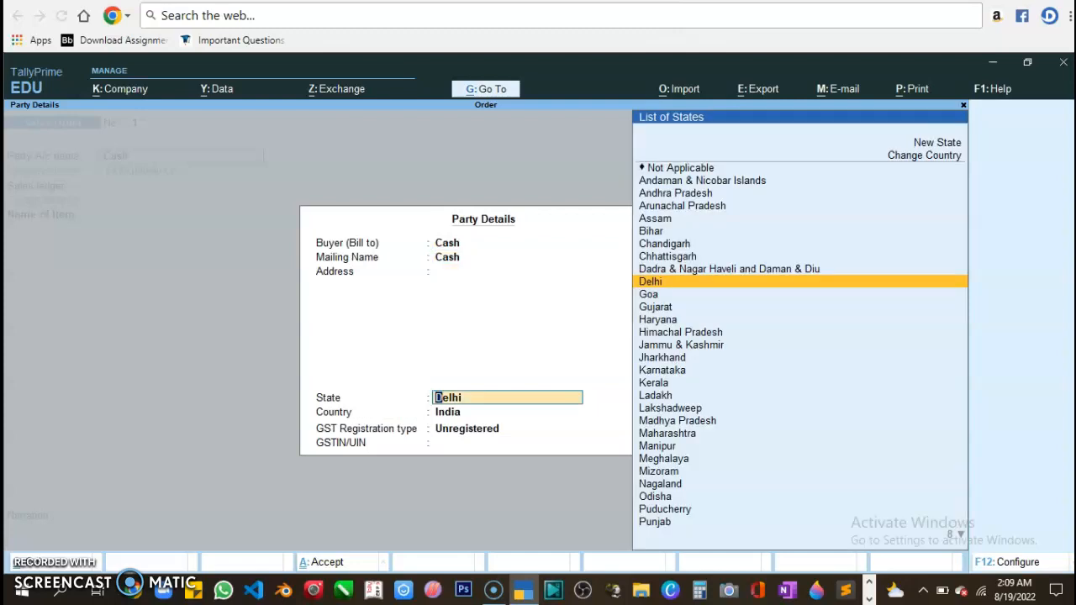
- Enter the order number on the sales order and choose Sale Order as its sales ledger
text(23789)
key(Return)
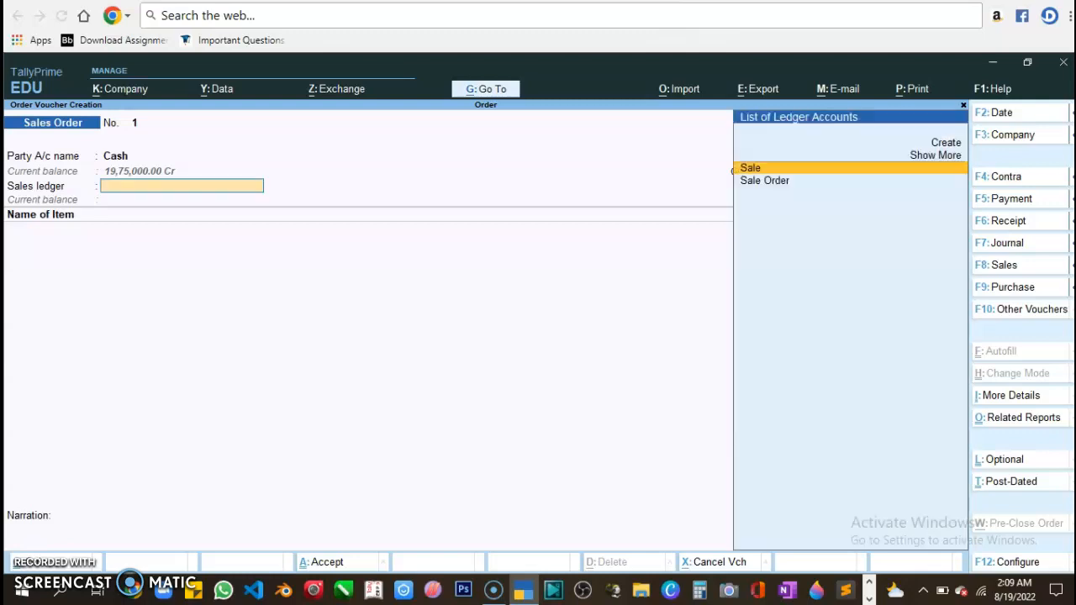
key(Down)
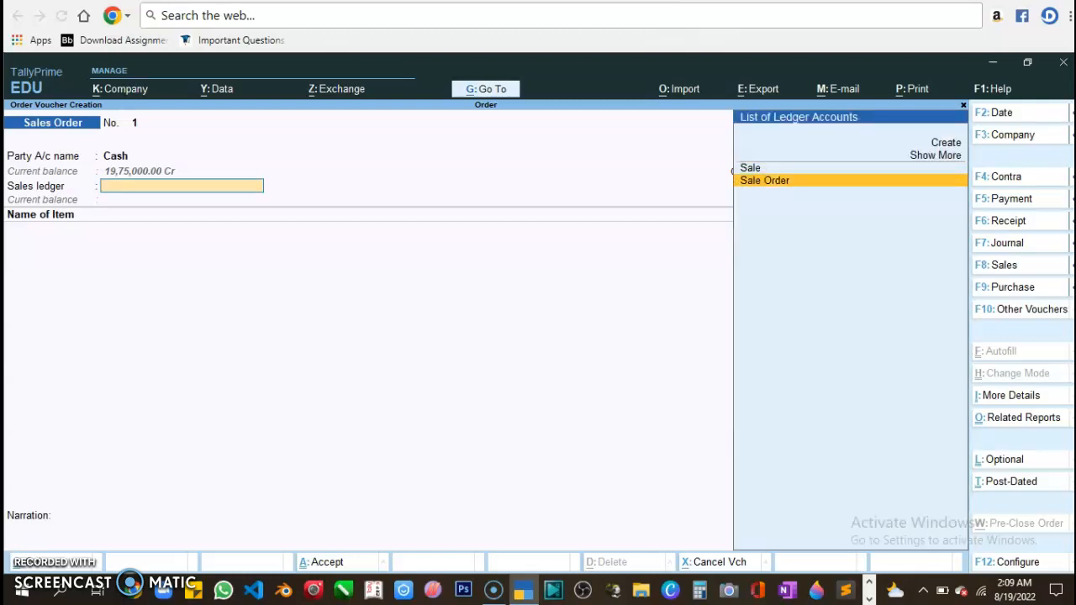
key(Return)
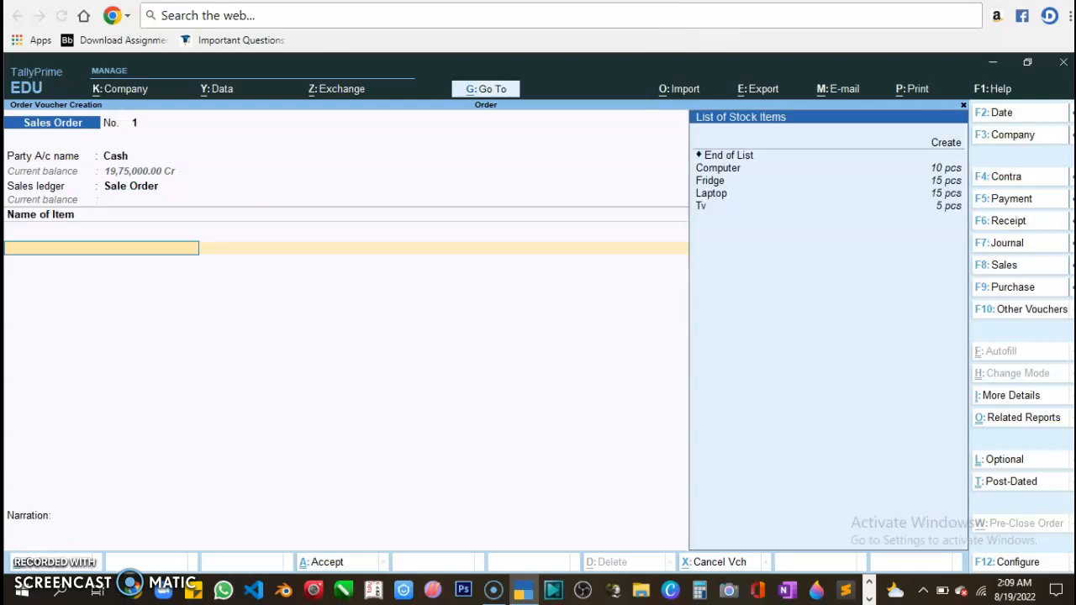
- Add Computer to the sales order, due on 1-Apr-22, with 5 pcs at a rate of 50,000
key(Down)
key(Return)
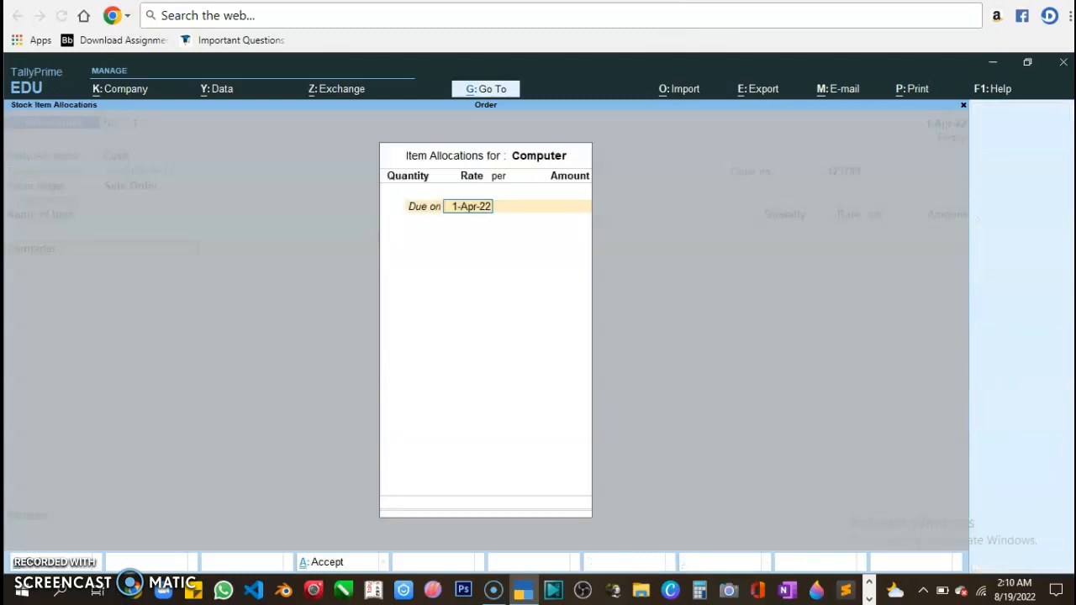
key(Return)
text(5)
key(Return)
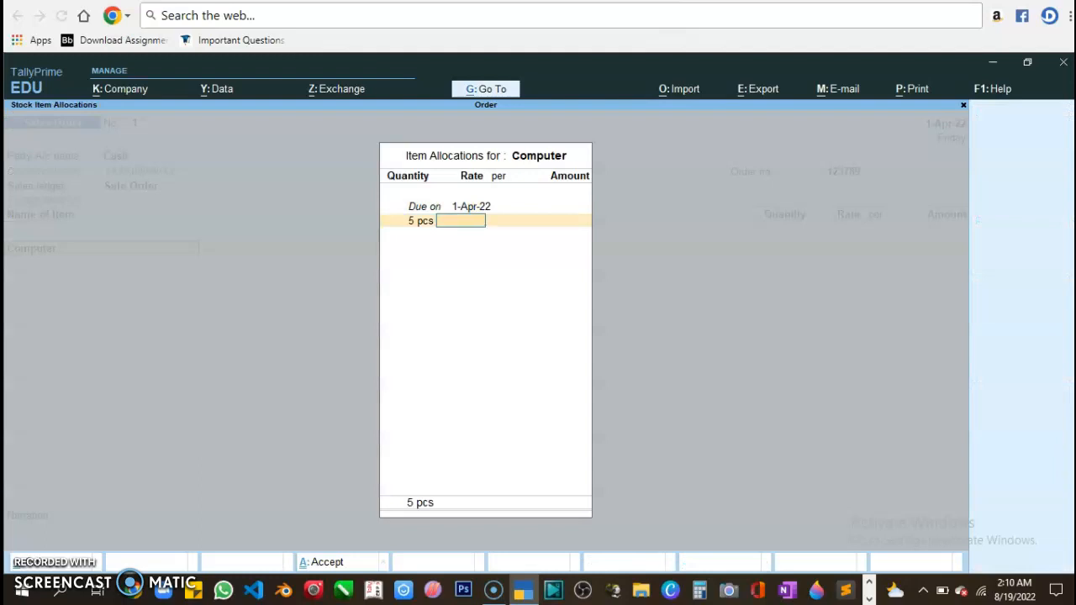
text(50000)
key(Return)
key(Return)
key(Return)
key(Return)
key(Return)
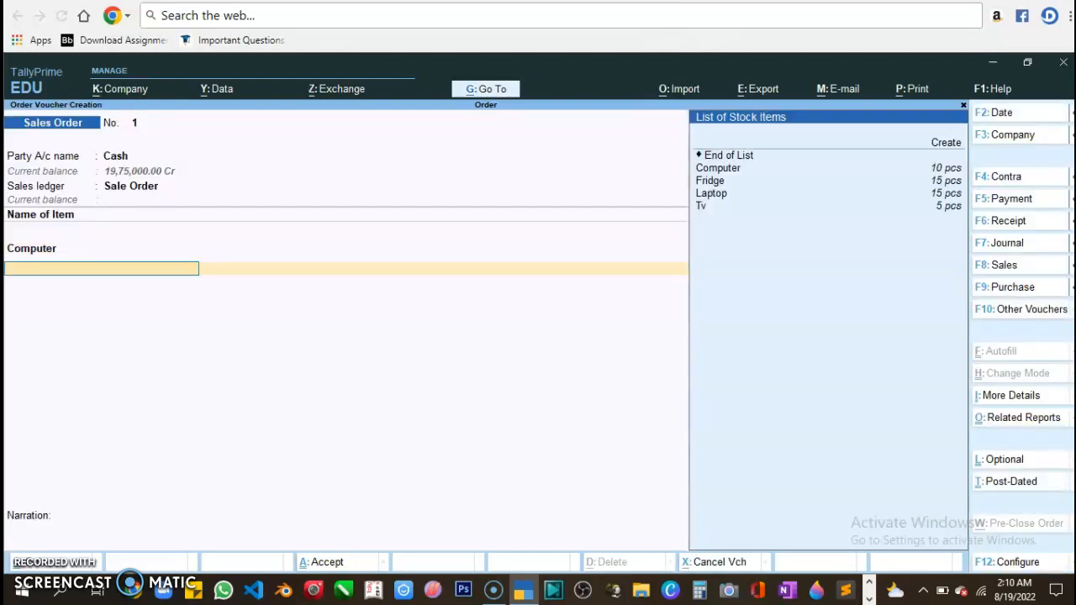
- Add Fridge to the sales order, due on 1-Apr-22, with 5 pcs at a rate of 30,000
key(Down)
key(Down)
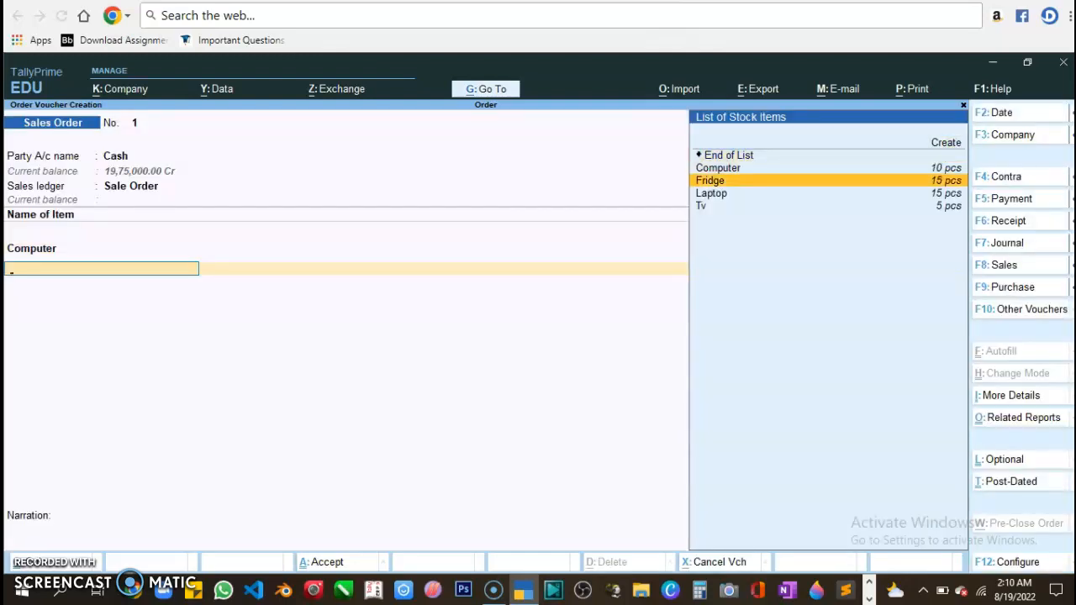
key(Return)
key(Return)
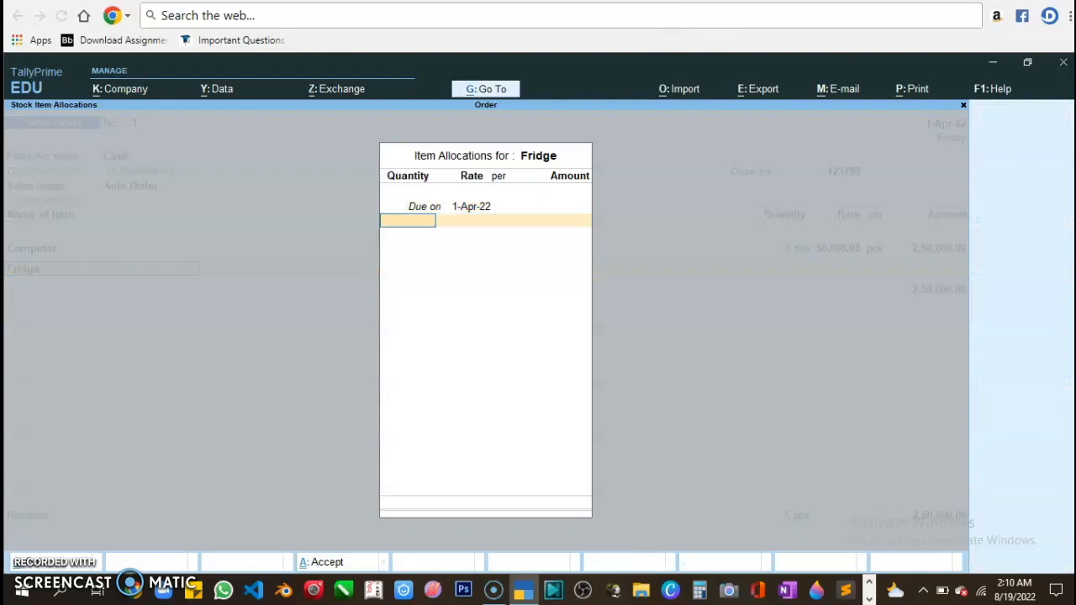
text(15)
key(BackSpace)
key(BackSpace)
text(5)
key(Return)
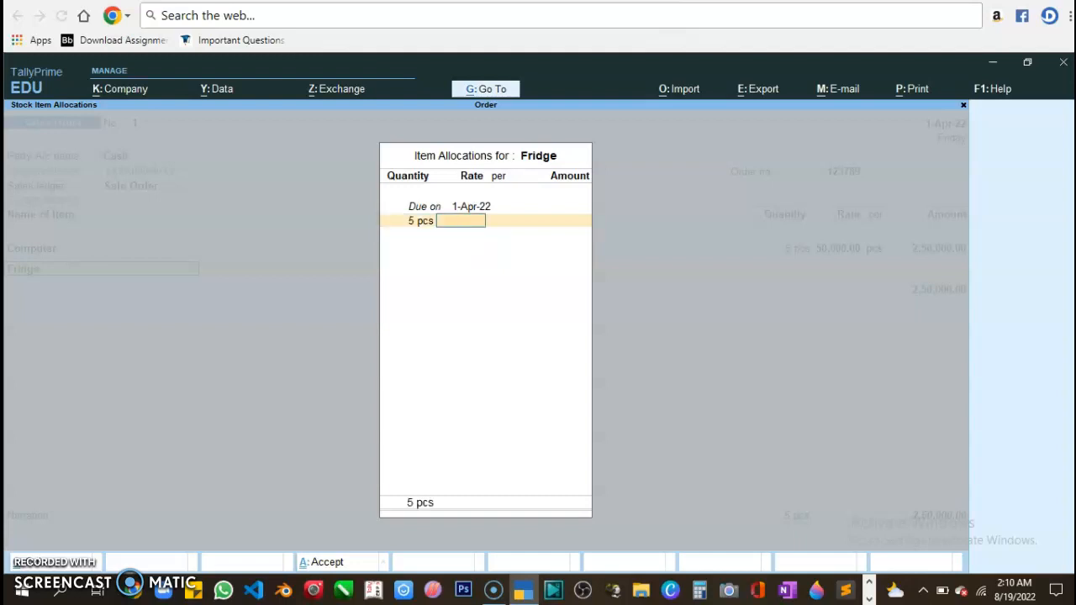
text(30000)
key(Return)
key(Return)
key(Return)
key(Return)
- Add Laptop to the sales order, due on 1-Apr-22, with 6 pcs at a rate of 70,000
key(Down)
key(Down)
key(Down)
key(Return)
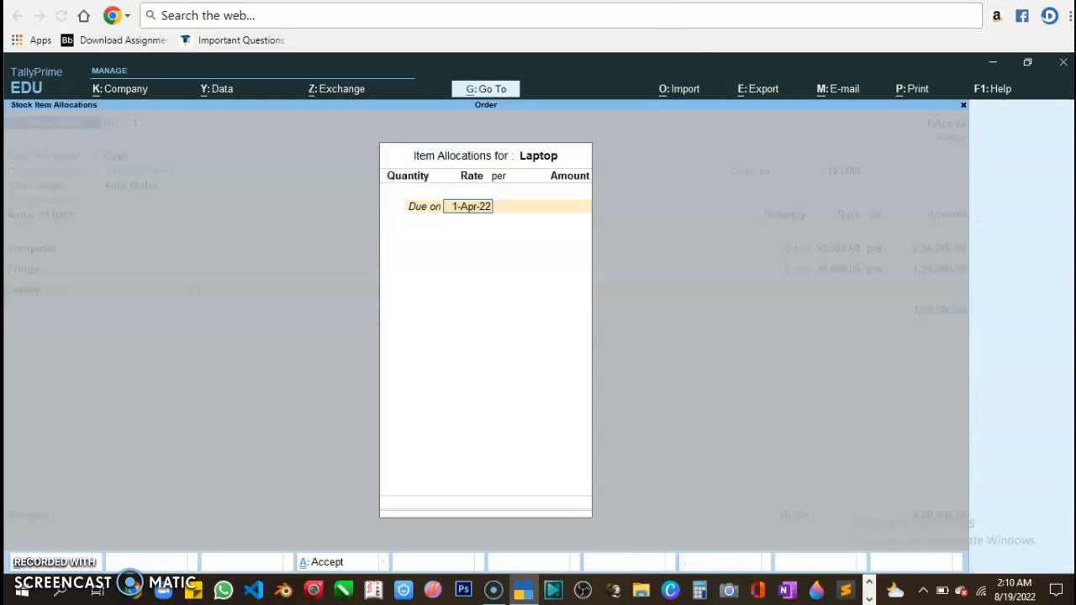
key(Return)
text(6)
key(Return)
text(70000)
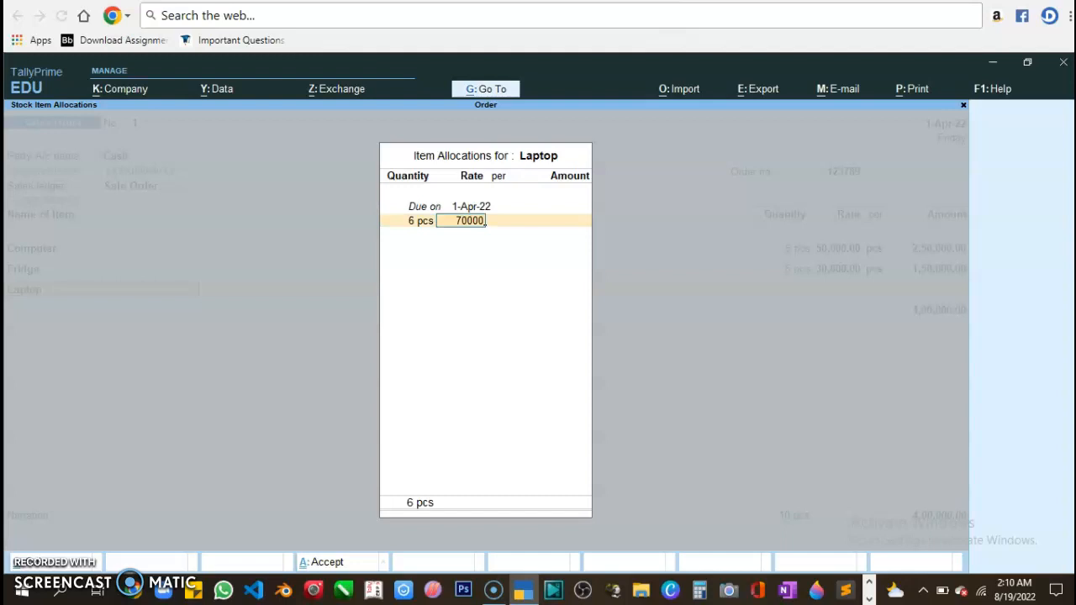
key(Return)
key(Return)
key(Return)
key(Return)
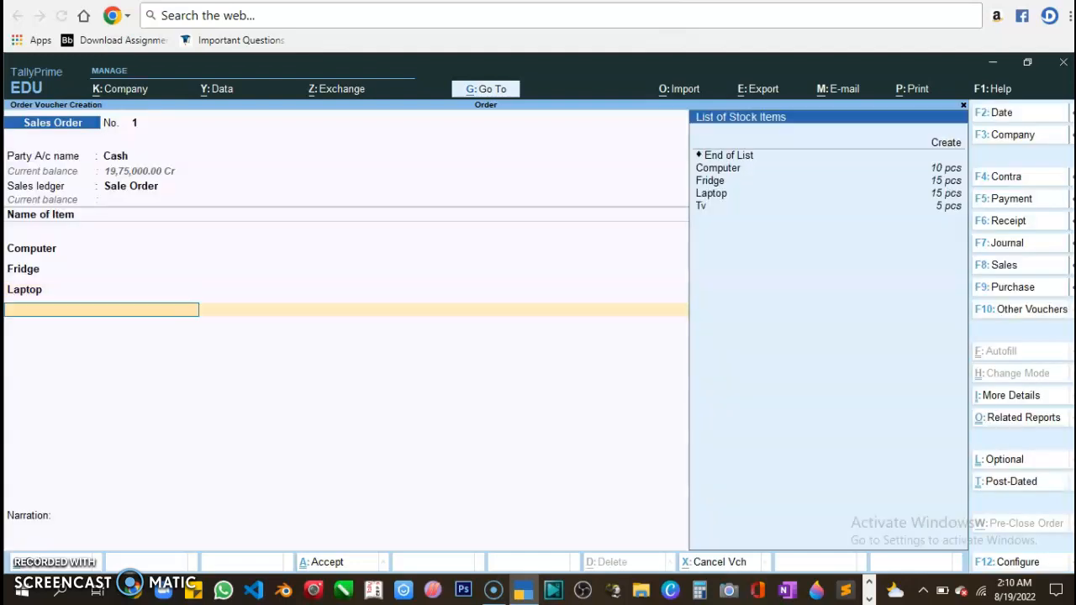
- Add Tv to the sales order, due on 1-Apr-22, with 4 pcs at a rate of 50,000
key(Down)
key(Down)
key(Down)
key(Down)
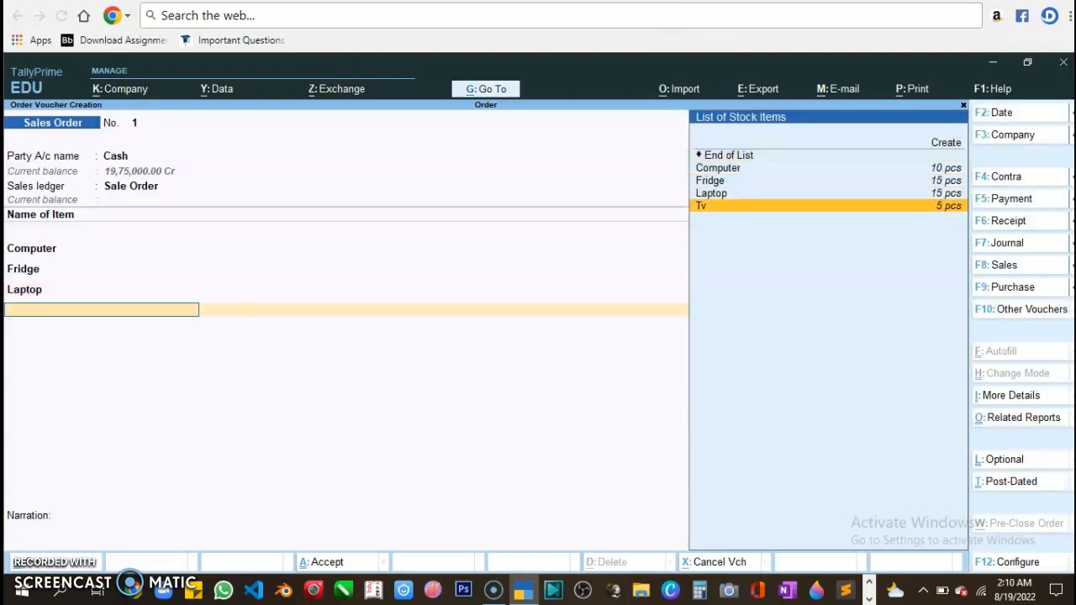
key(Return)
key(Return)
text(4 pcs)
key(Return)
text(50000)
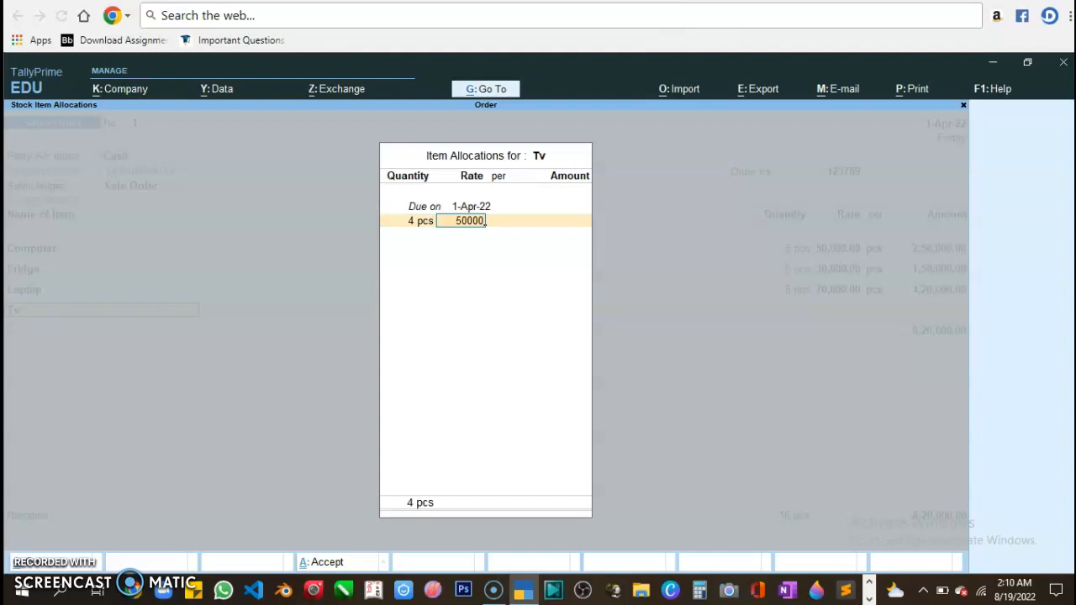
key(Return)
key(Return)
key(Return)
key(Return)
key(Return)
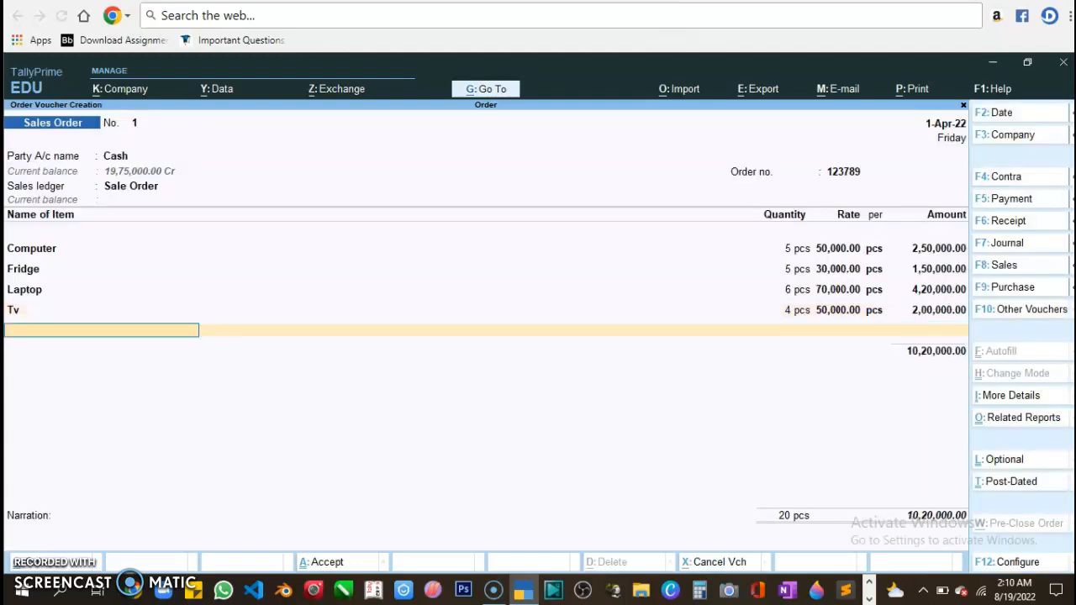
- End the sales order's item list, enter the narration "sale order" and save the voucher
key(Return)
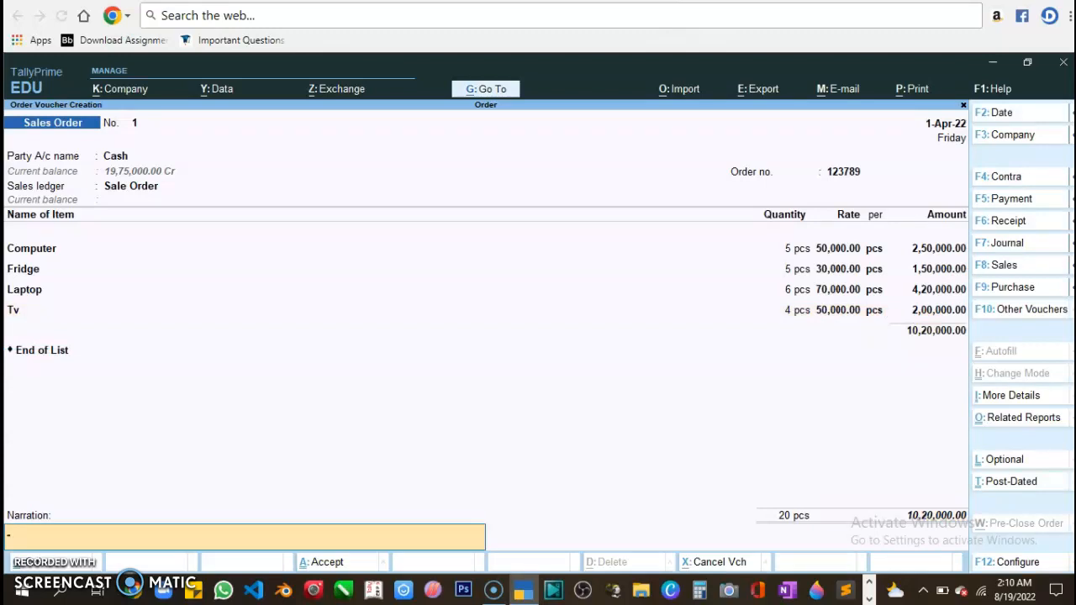
text(salk)
key(BackSpace)
text(le order)
key(Return)
key(Return)
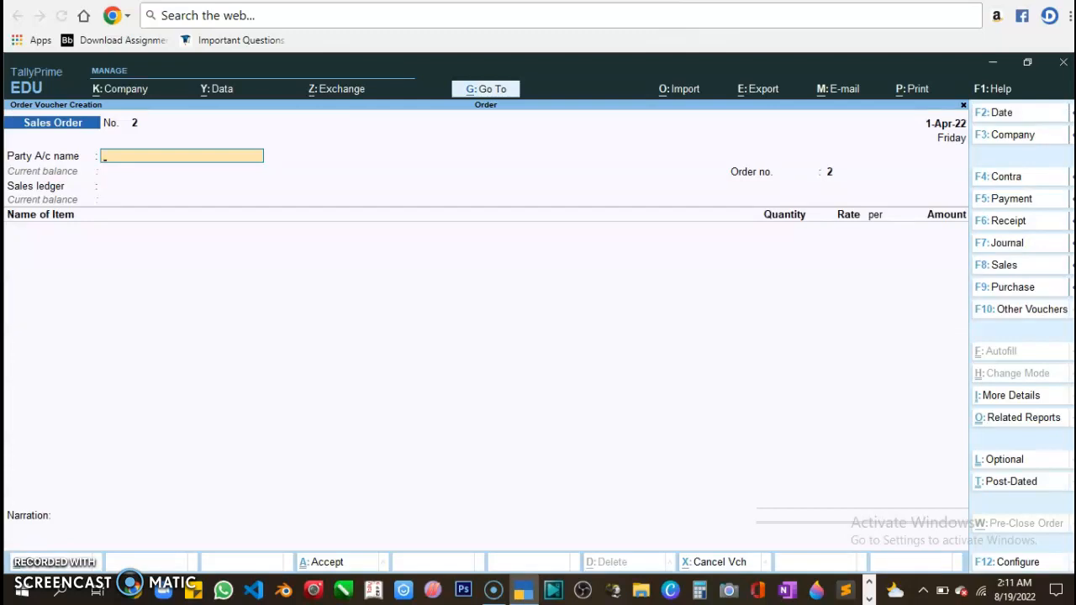
- Start a Sales voucher for the party Cash with the default party details and Sale as the sales ledger
key(F8)
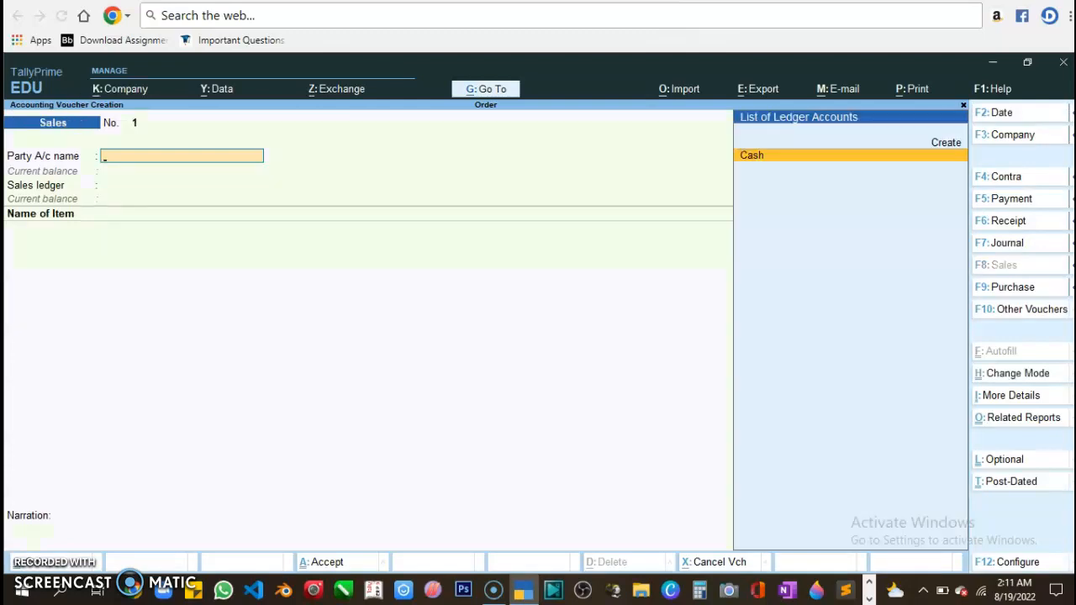
key(Return)
key(Return)
key(Return)
key(Return)
key(Return)
key(Return)
key(Return)
key(Return)
key(Return)
key(Return)
key(Return)
key(Return)
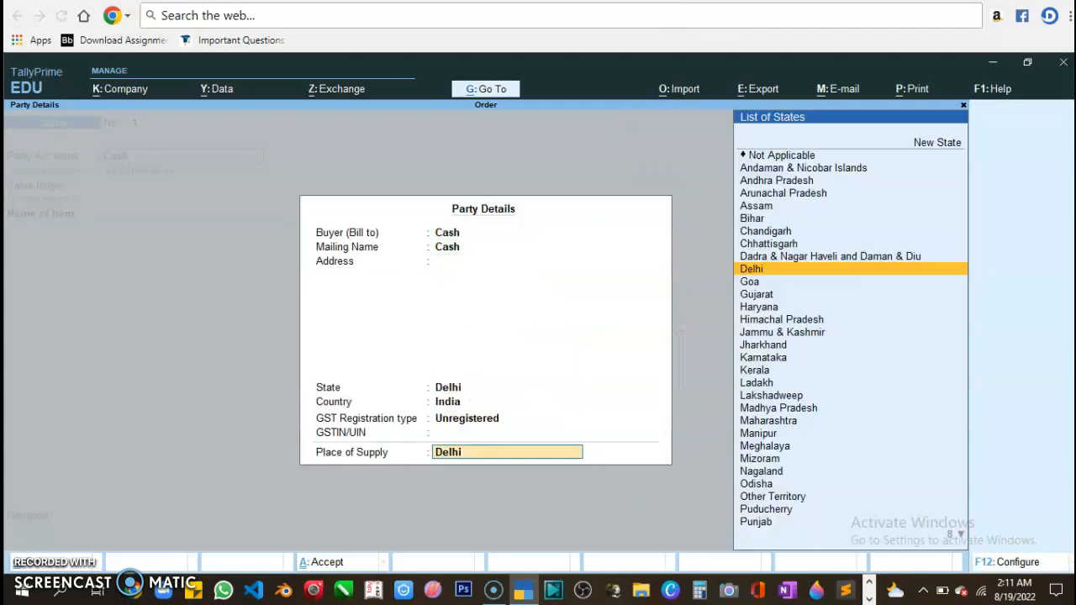
key(Return)
key(Return)
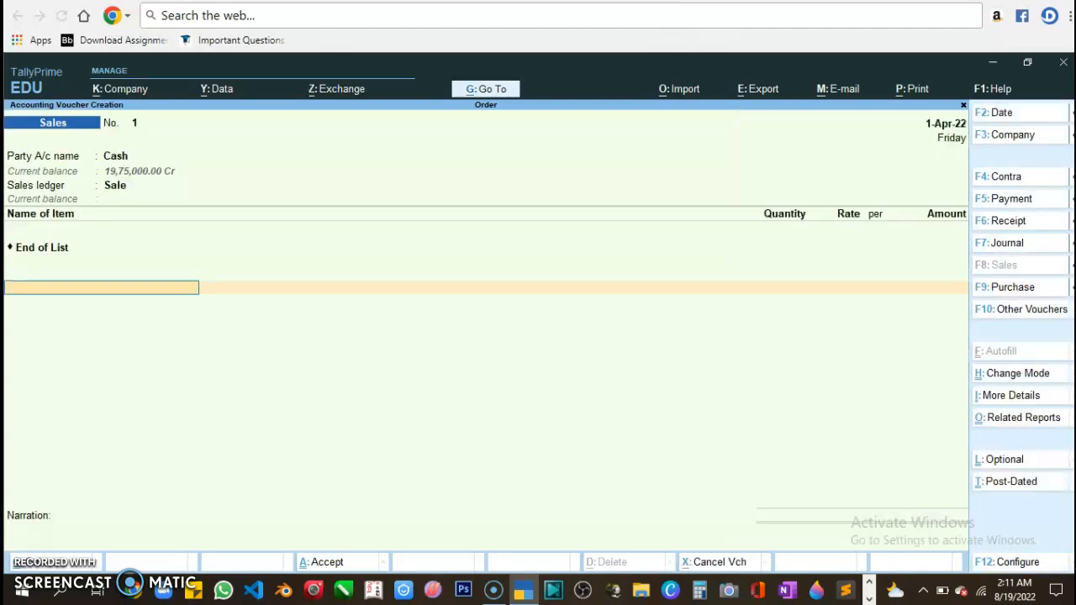
- Add Computer to the Sales voucher against the existing sales order due 1-Apr-22, with 5 pcs at a rate of 50,000
key(BackSpace)
key(Down)
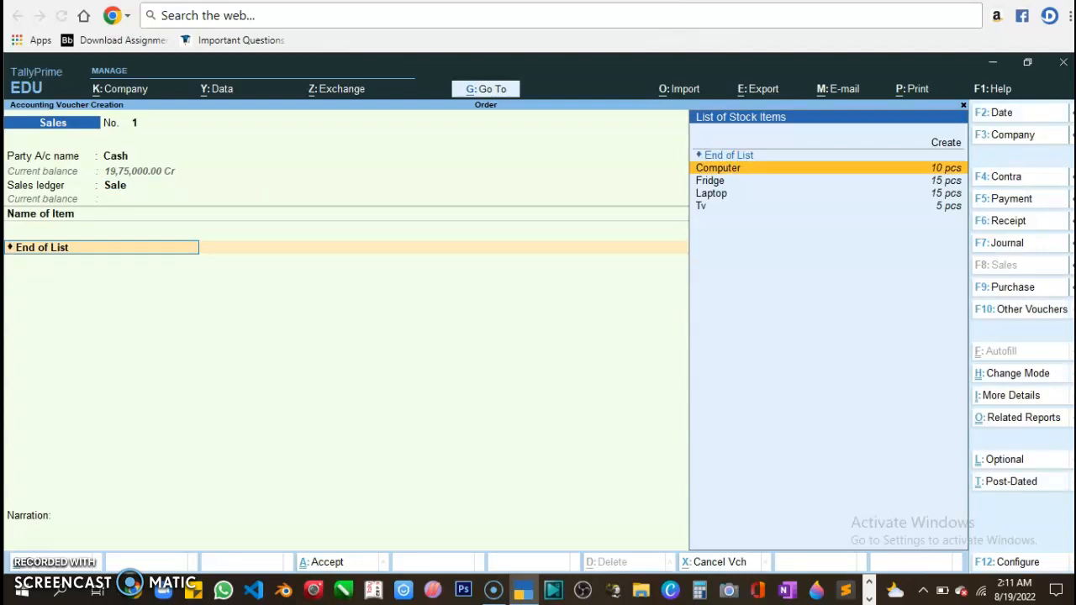
key(Return)
key(Down)
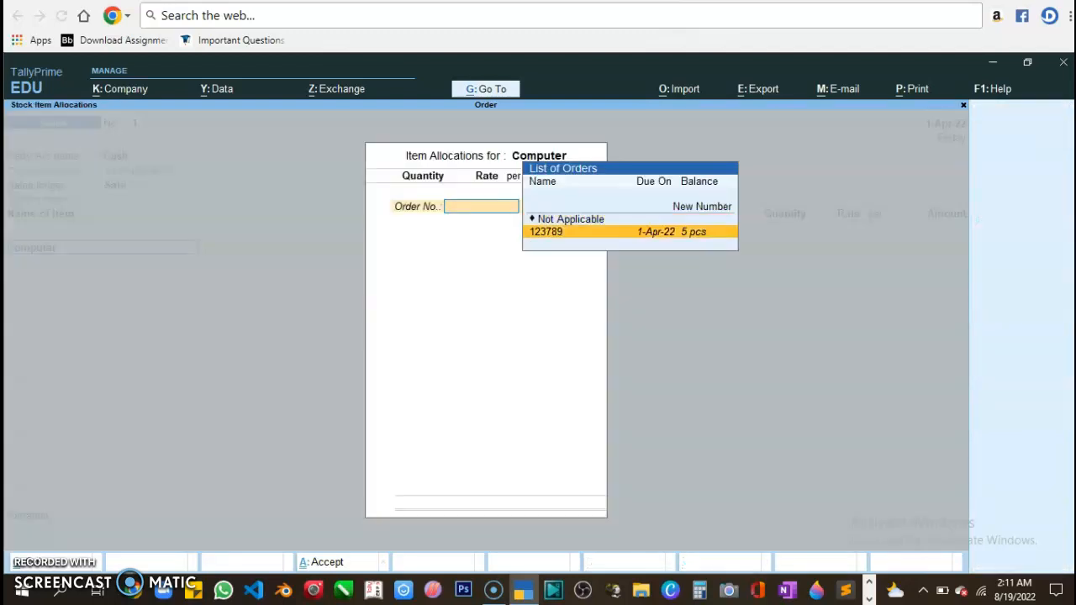
key(Return)
key(Return)
key(Return)
key(Return)
key(Return)
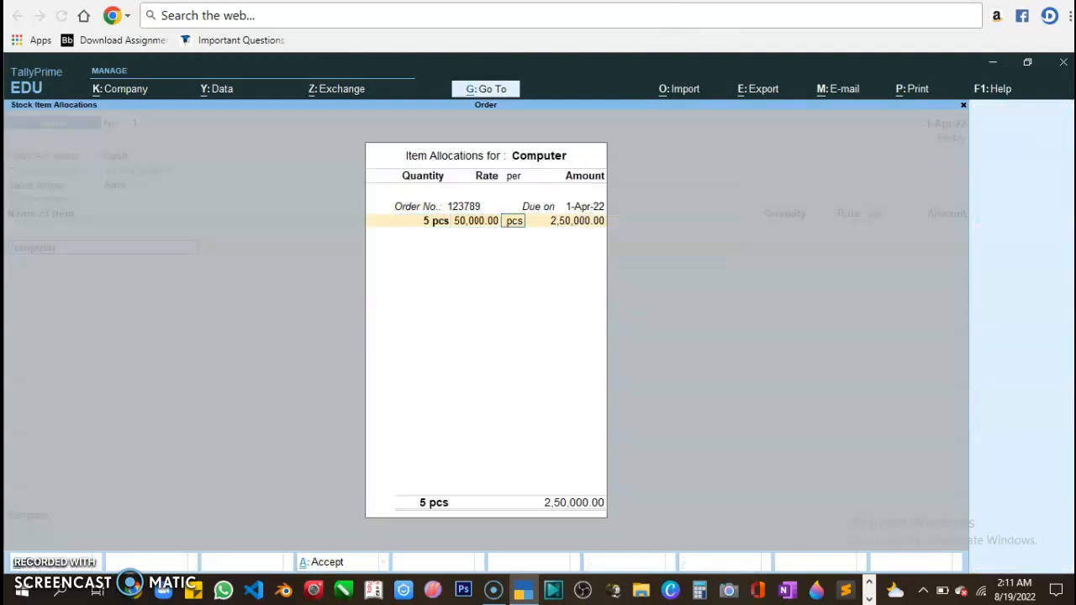
key(Return)
key(Return)
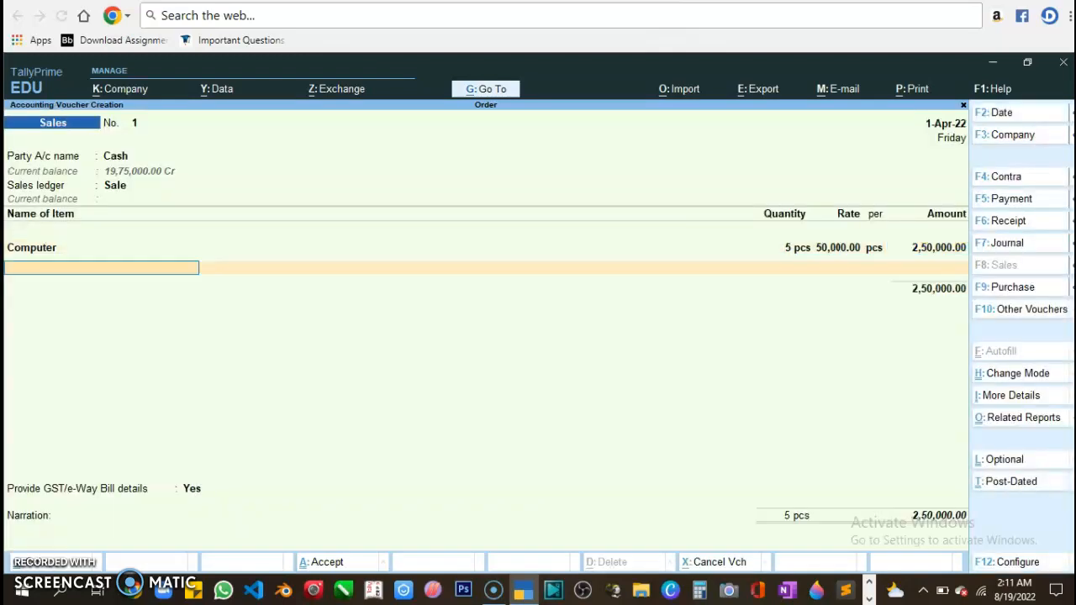
- Add Fridge to the Sales voucher against the existing sales order due 1-Apr-22, with 5 pcs at a rate of 30,000
key(Down)
key(Down)
key(Down)
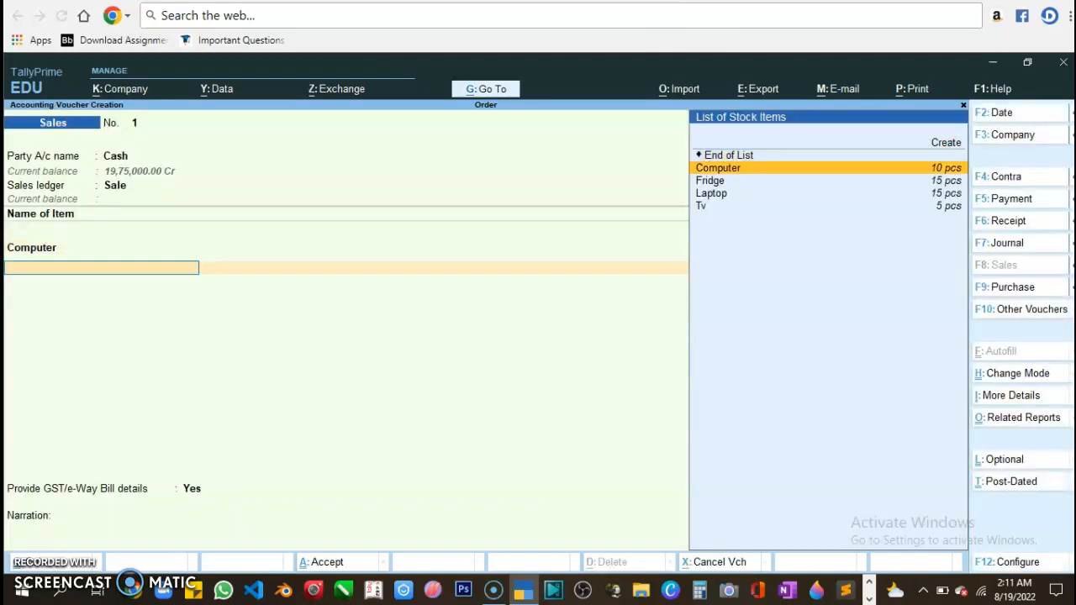
key(Return)
key(Down)
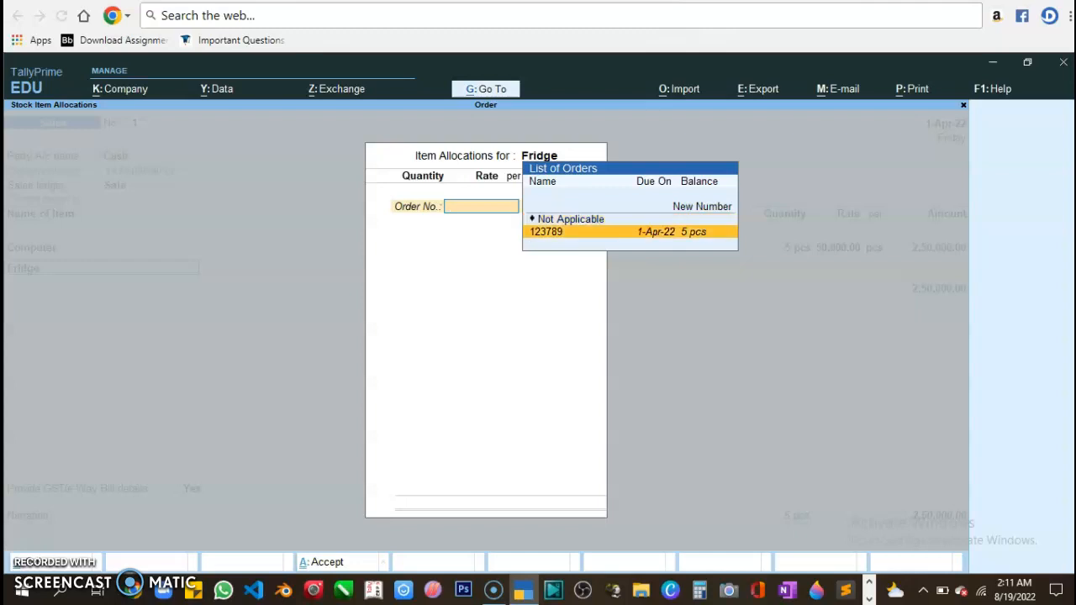
key(Return)
key(Return)
key(Return)
key(Return)
key(Return)
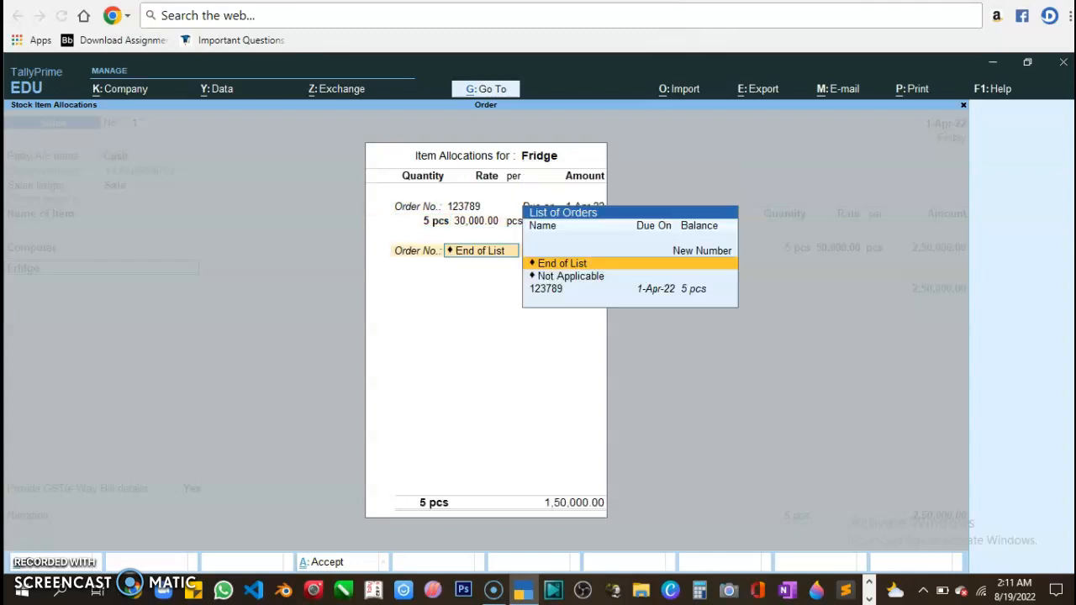
key(Return)
key(Return)
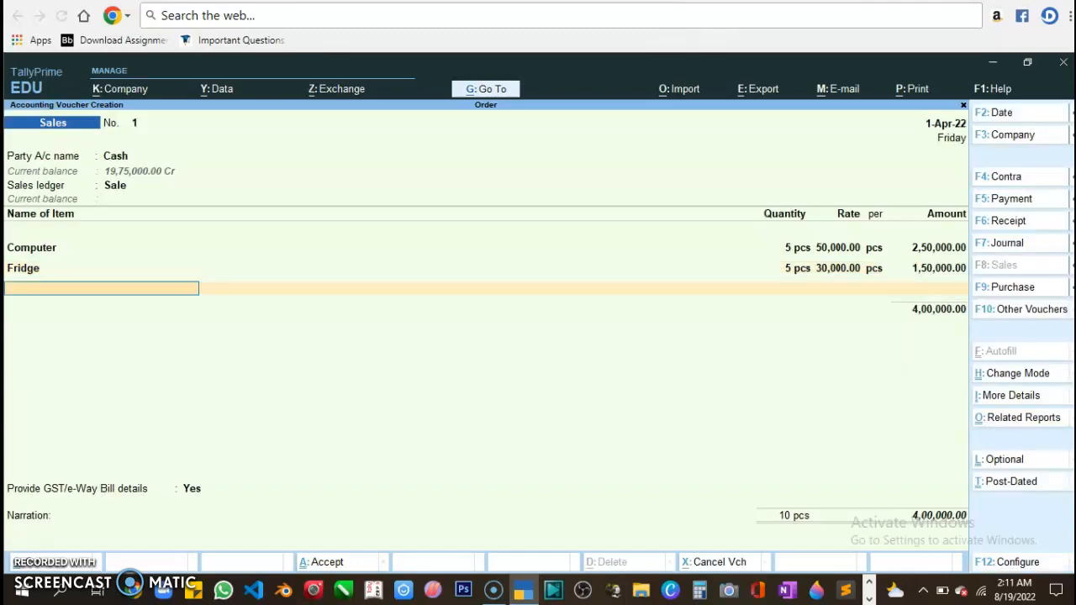
- Add Laptop to the Sales voucher against the existing sales order due 1-Apr-22, with 6 pcs at a rate of 70,000
key(Down)
key(Down)
key(Down)
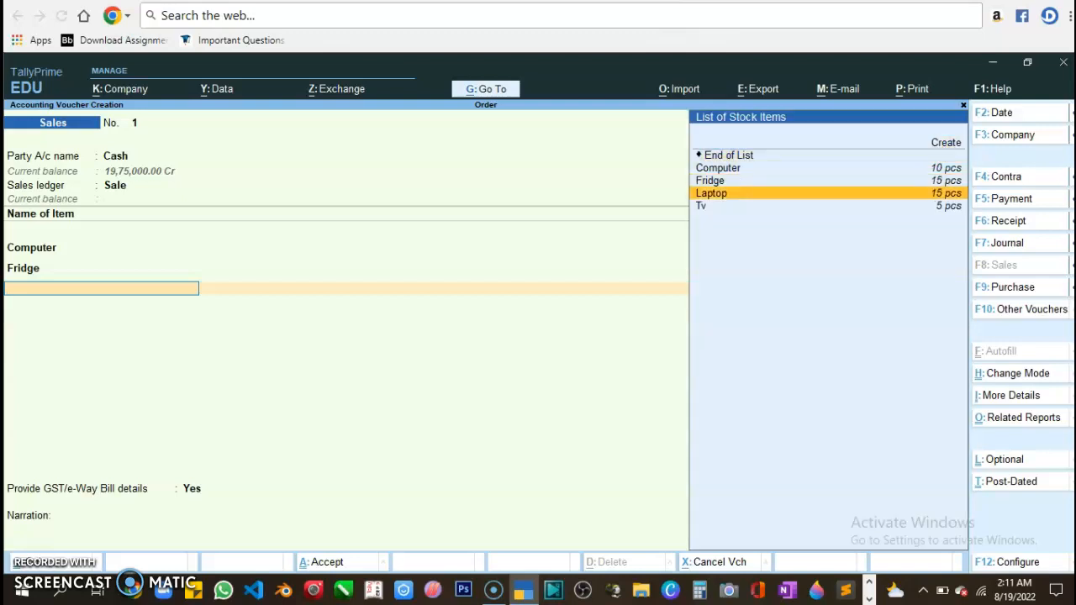
key(Return)
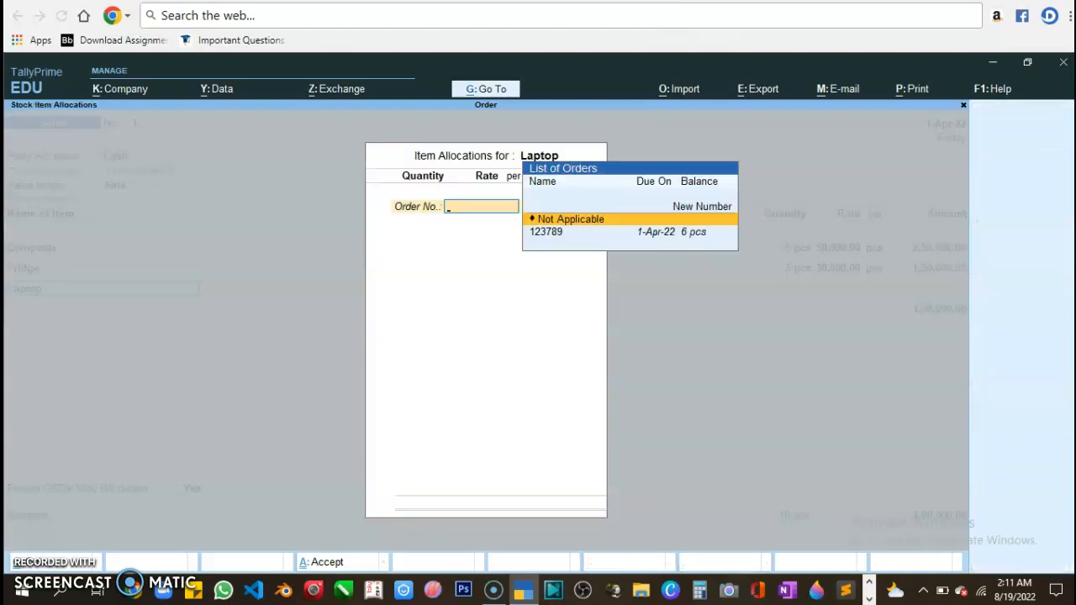
key(Down)
key(Return)
key(Return)
key(Return)
key(Return)
key(Return)
key(Return)
key(Return)
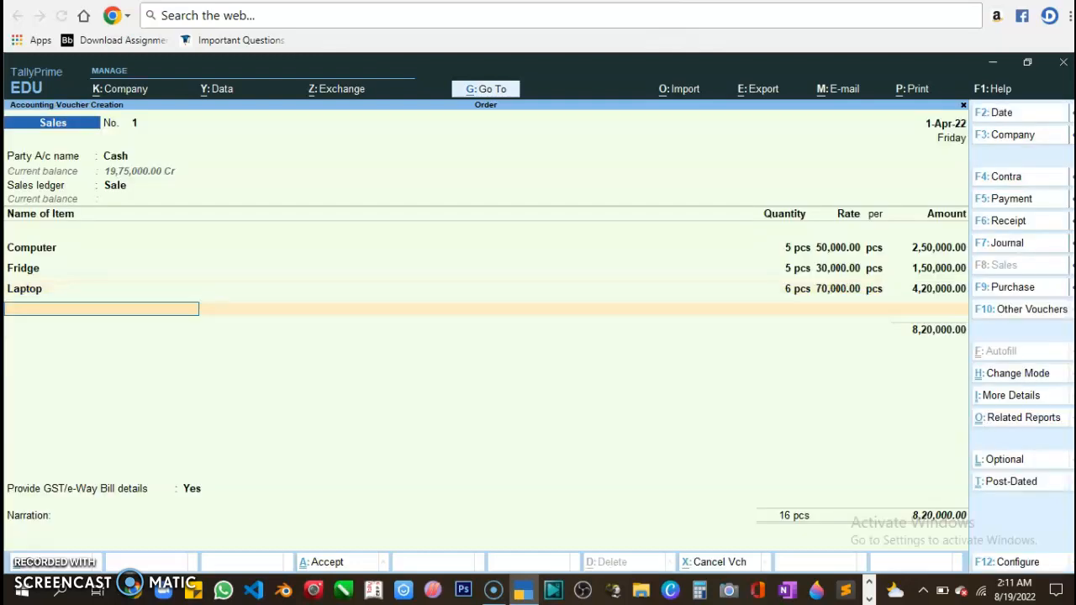
- Add Tv to the Sales voucher against the existing sales order due 1-Apr-22, with 4 pcs at a rate of 50,000
key(Down)
key(Down)
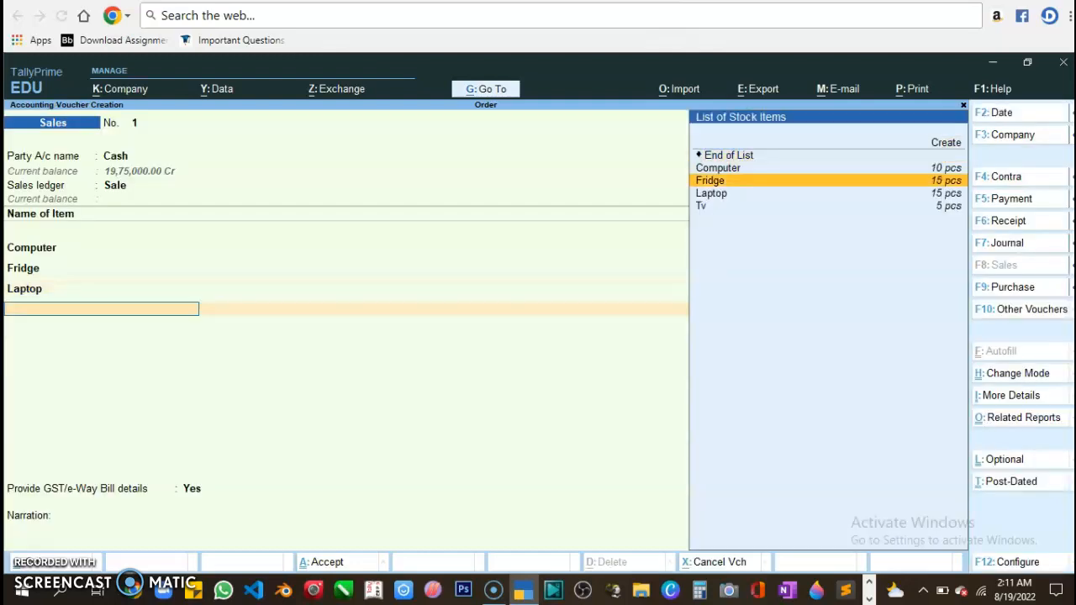
key(Down)
key(Down)
key(Return)
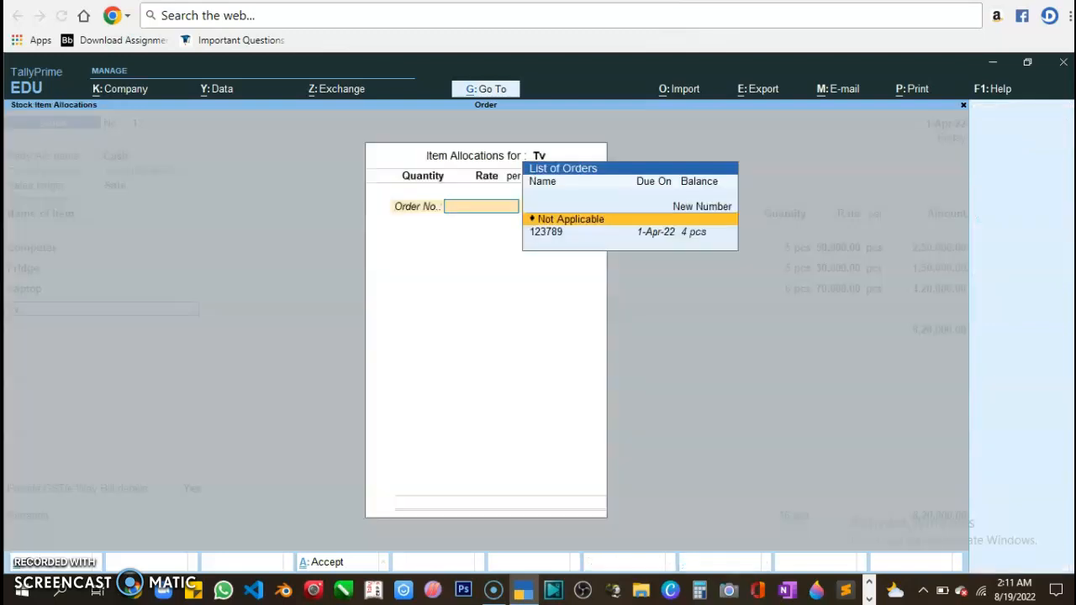
key(Return)
key(BackSpace)
key(Down)
key(Return)
key(Return)
key(Return)
key(Return)
key(Return)
key(Return)
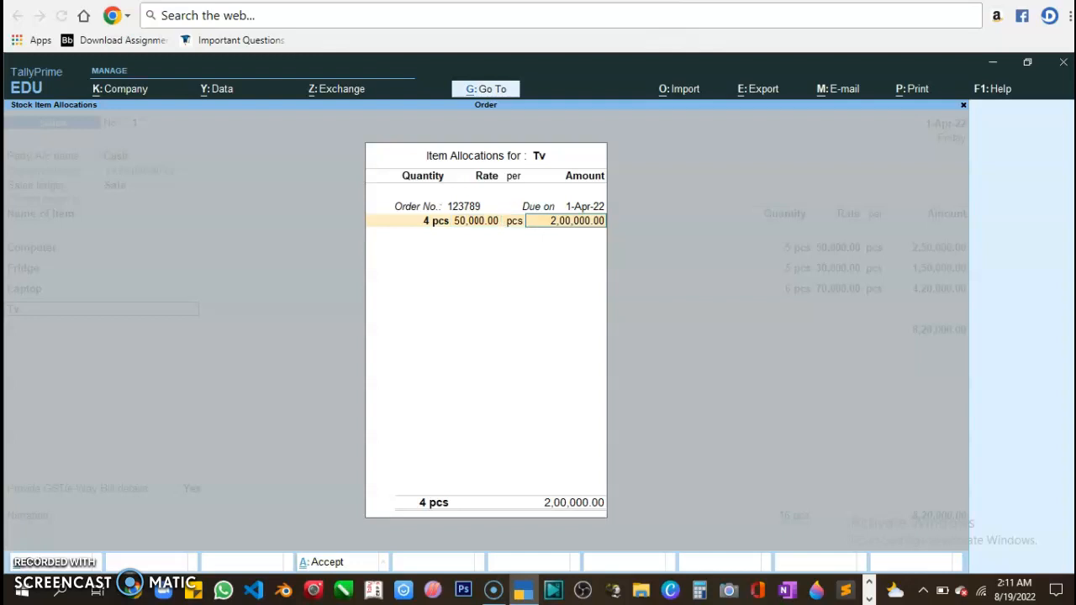
key(Return)
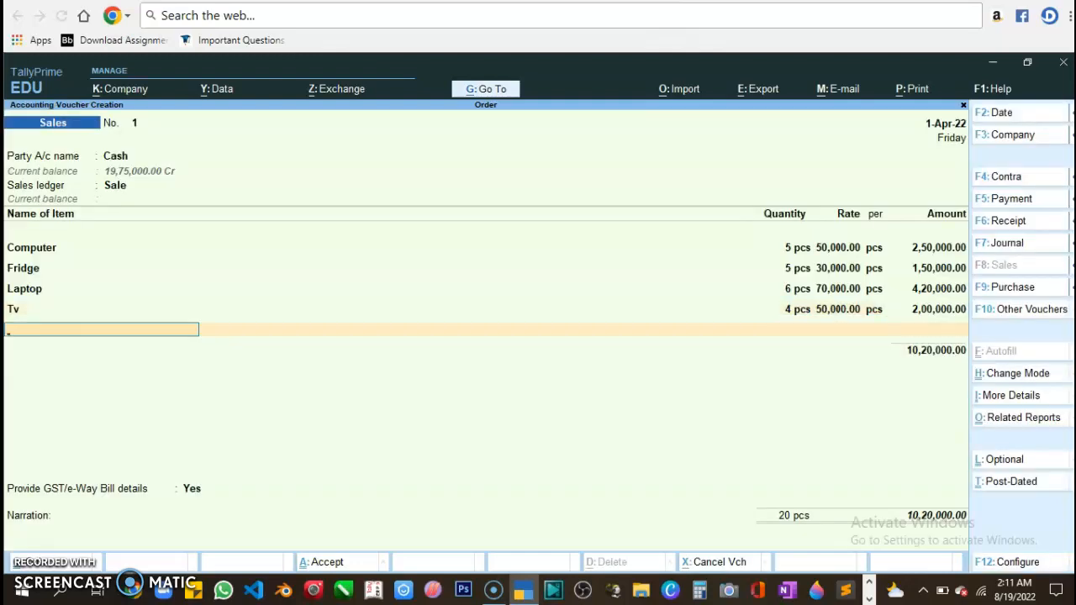
- End the Sales voucher's item list, enter the narration "sale" and save the voucher, leaving voucher entry
key(Return)
key(Return)
key(Return)
key(Return)
key(Return)
key(Return)
key(Return)
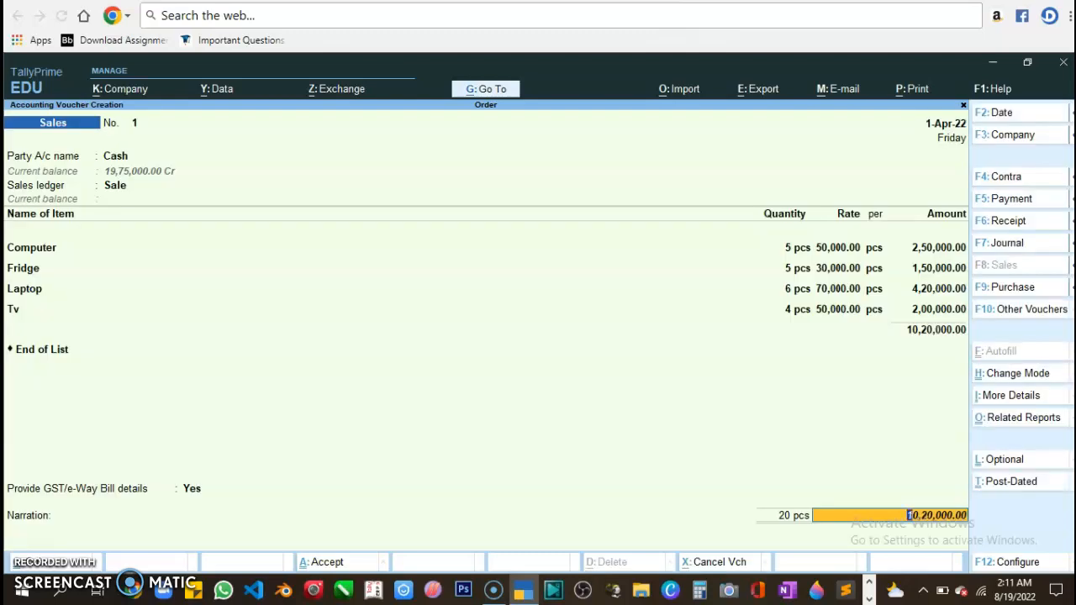
key(Return)
text(sale)
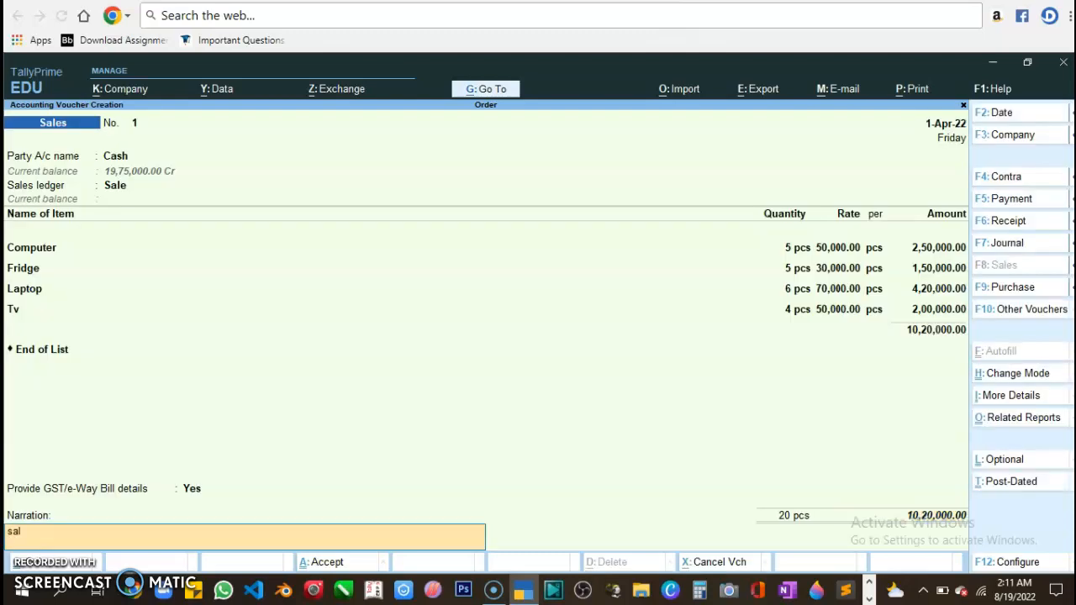
key(Return)
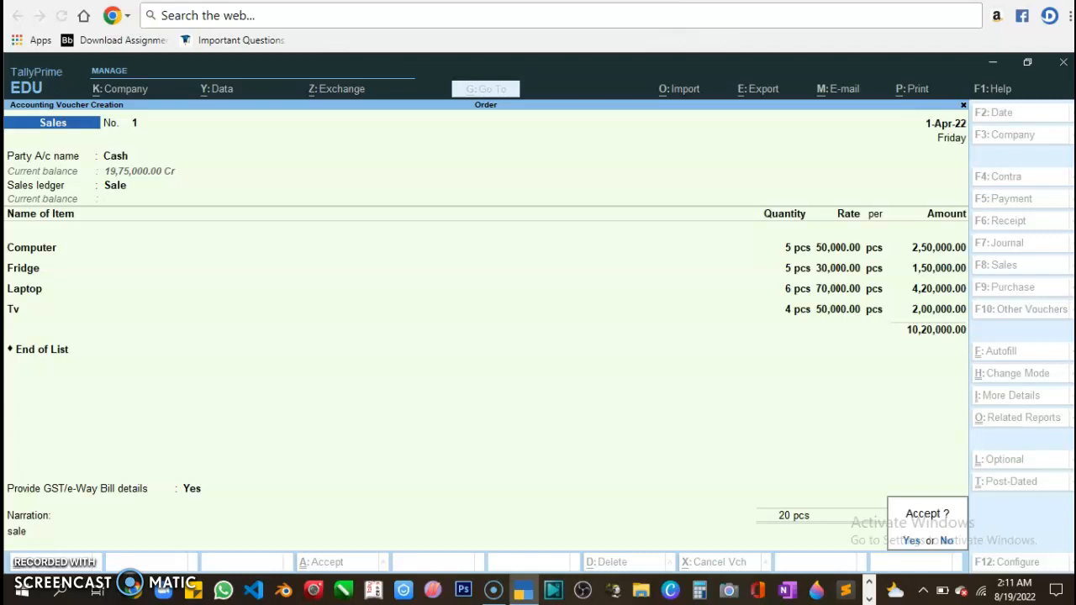
key(Return)
key(Return)
key(Return)
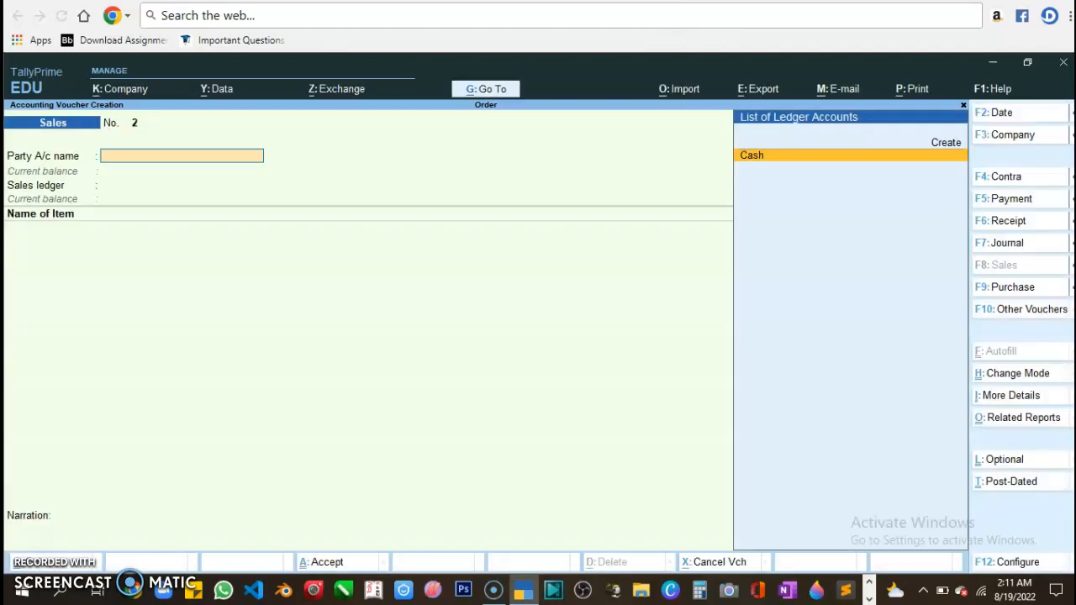
key(Escape)
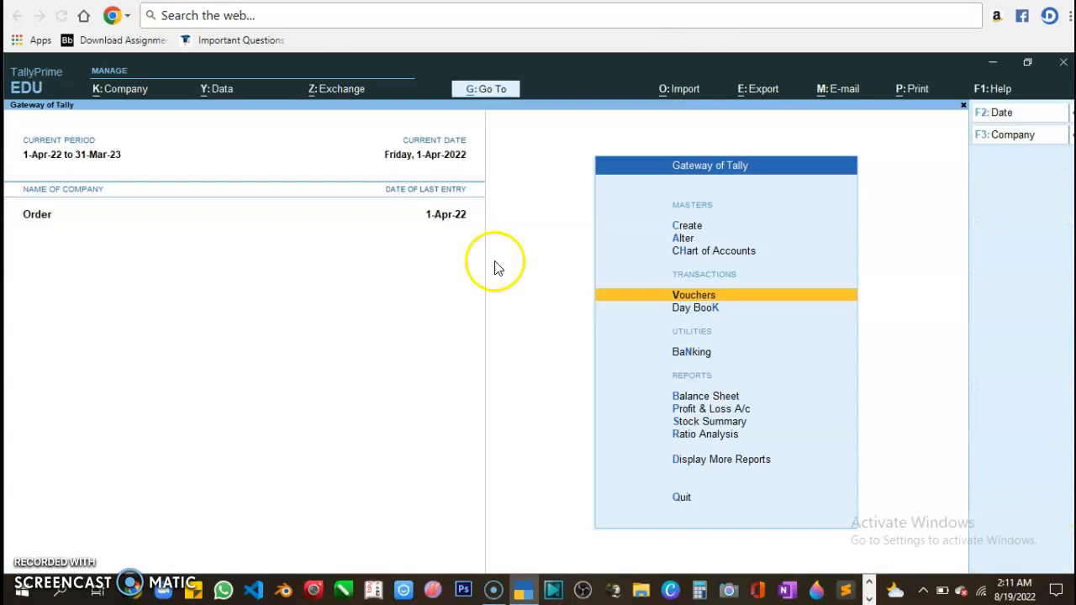
- Open the Day Book and examine the Purchase Order voucher and its GST tax analysis, leaving the voucher without saving
click(687, 308)
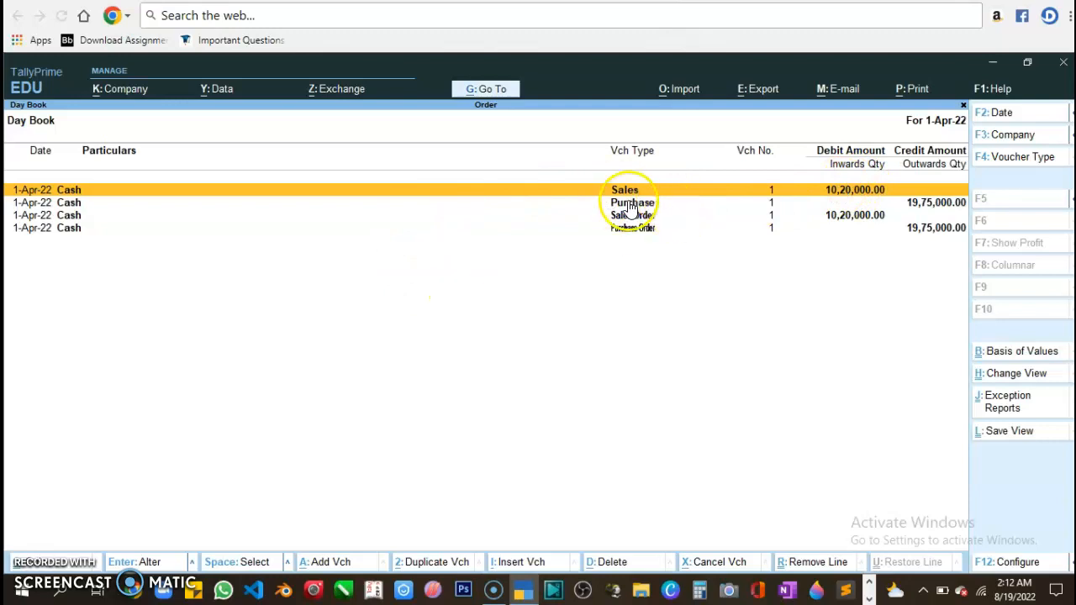
click(637, 230)
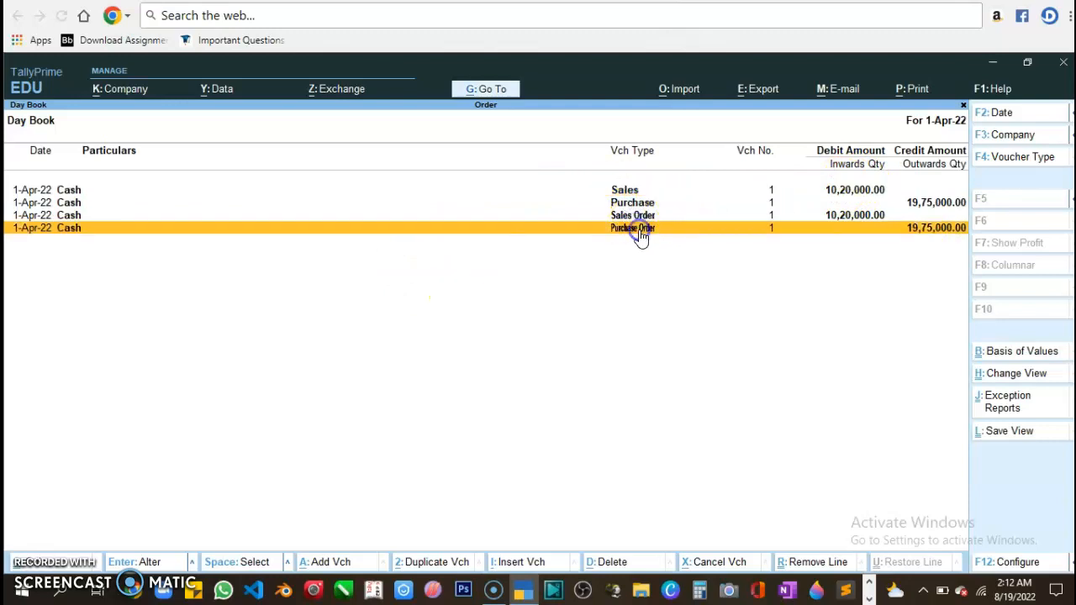
click(640, 238)
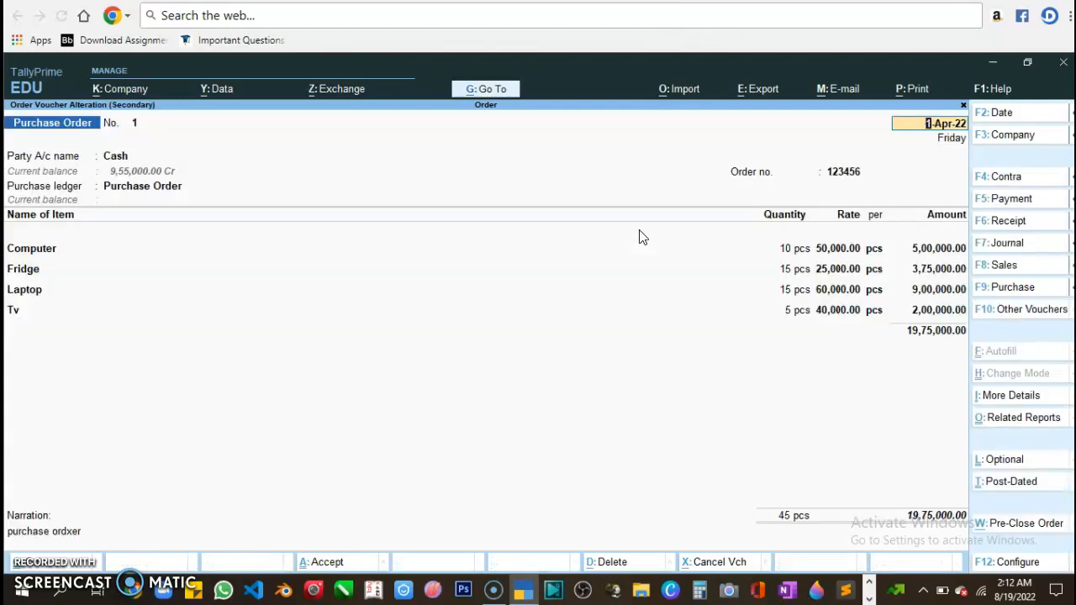
key(alt+a)
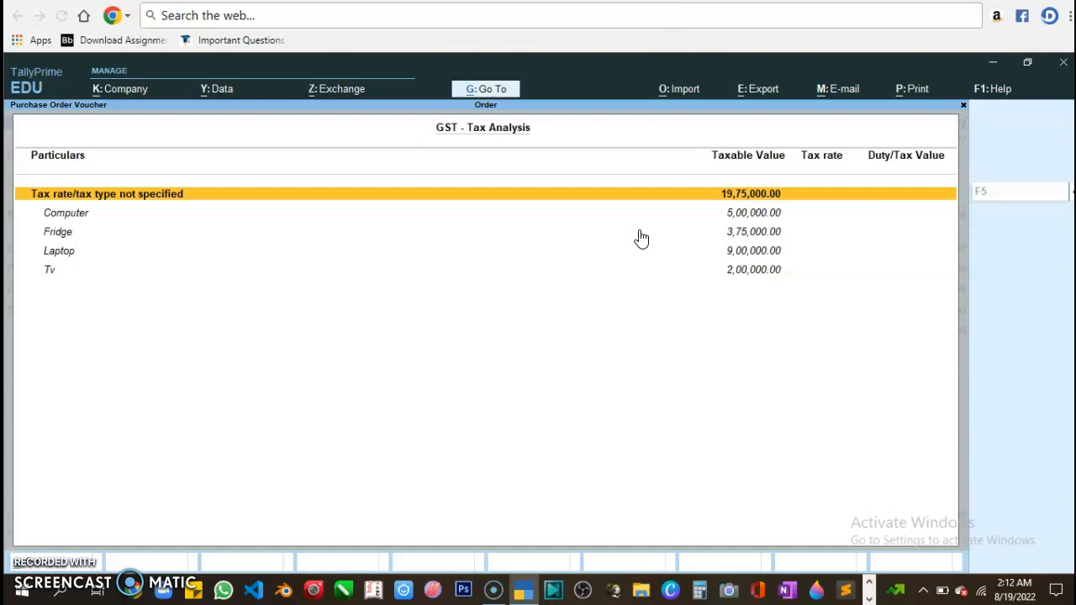
key(Escape)
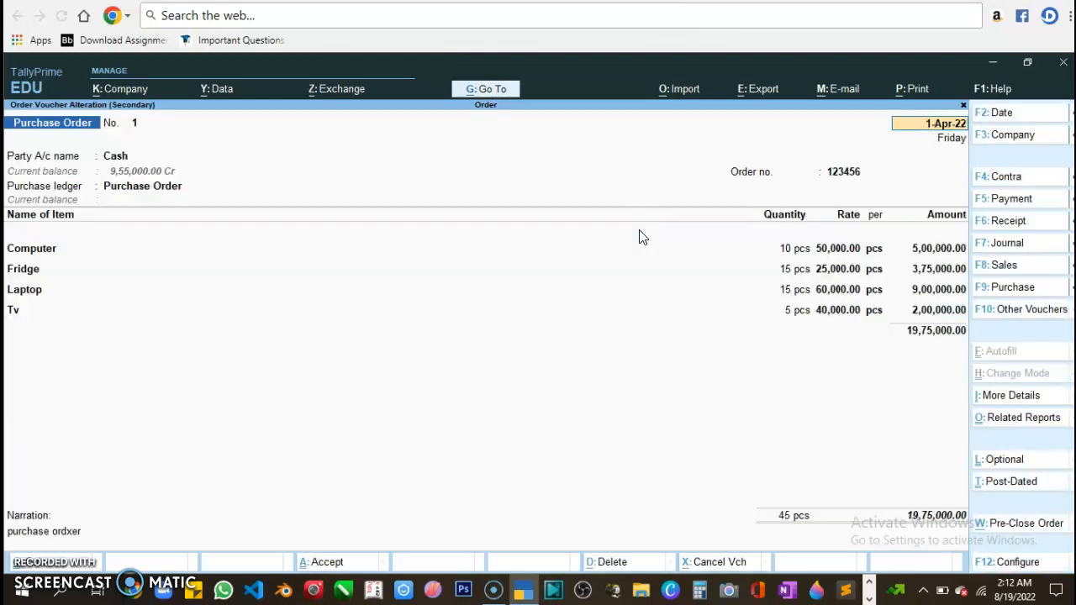
key(BackSpace)
key(Escape)
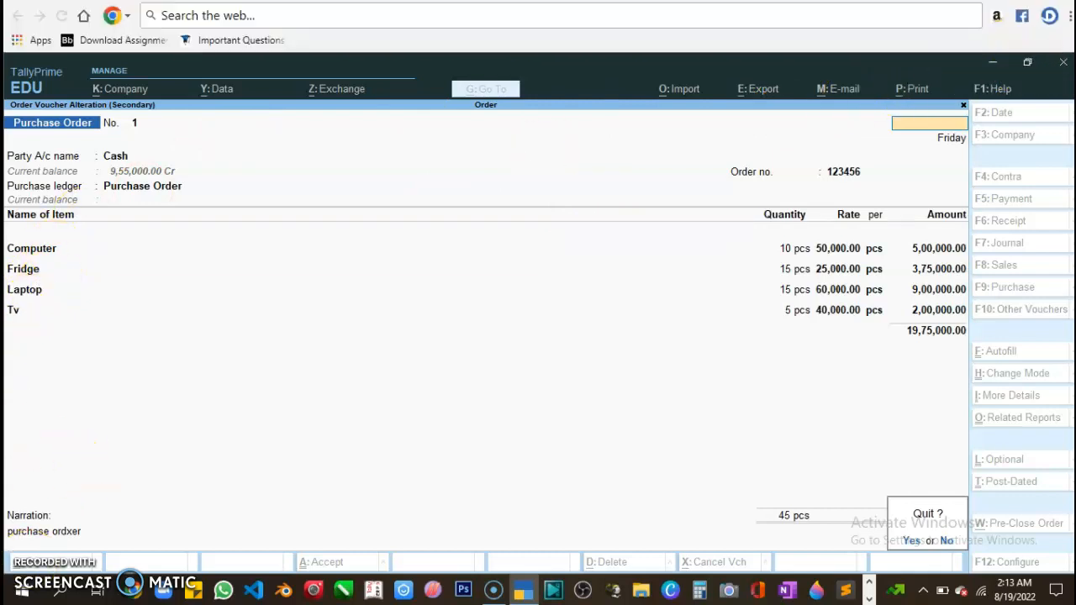
key(y)
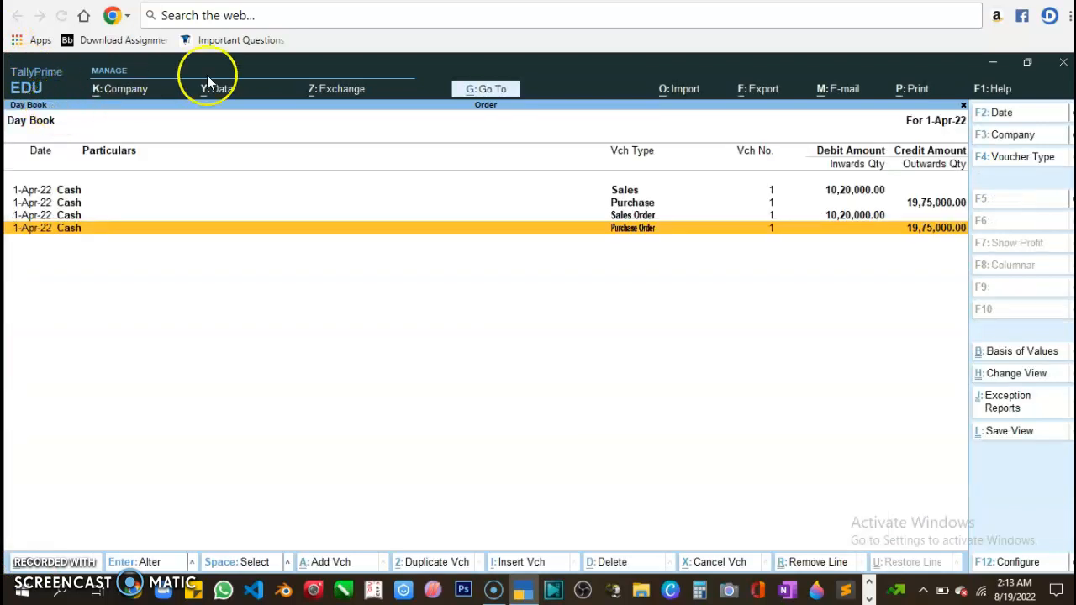
- Examine the items, quantities and rates of the Purchase voucher and the Sales voucher from the Day Book
click(625, 205)
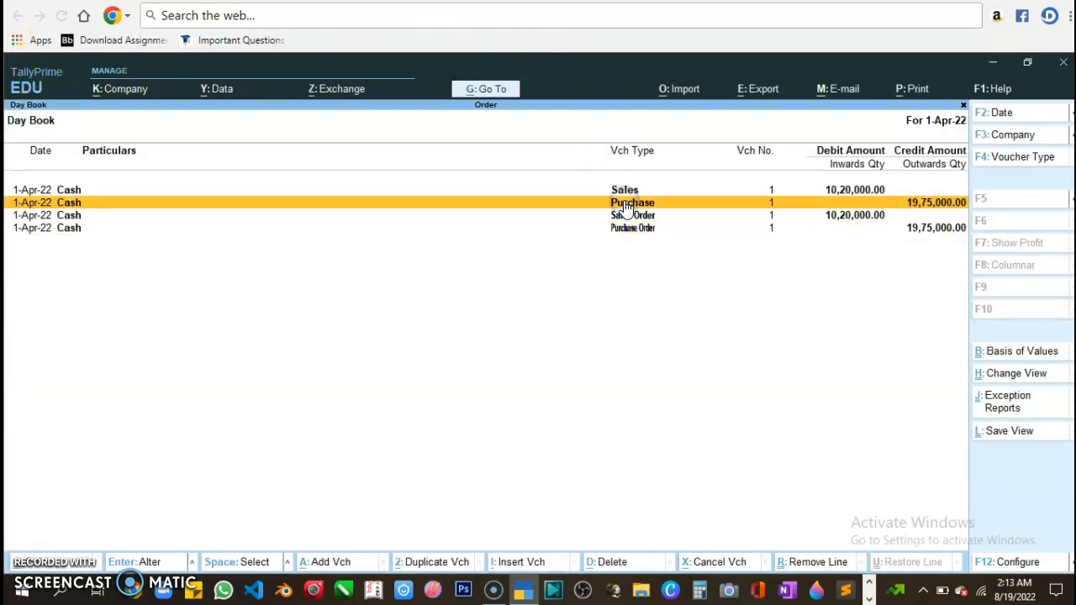
click(625, 205)
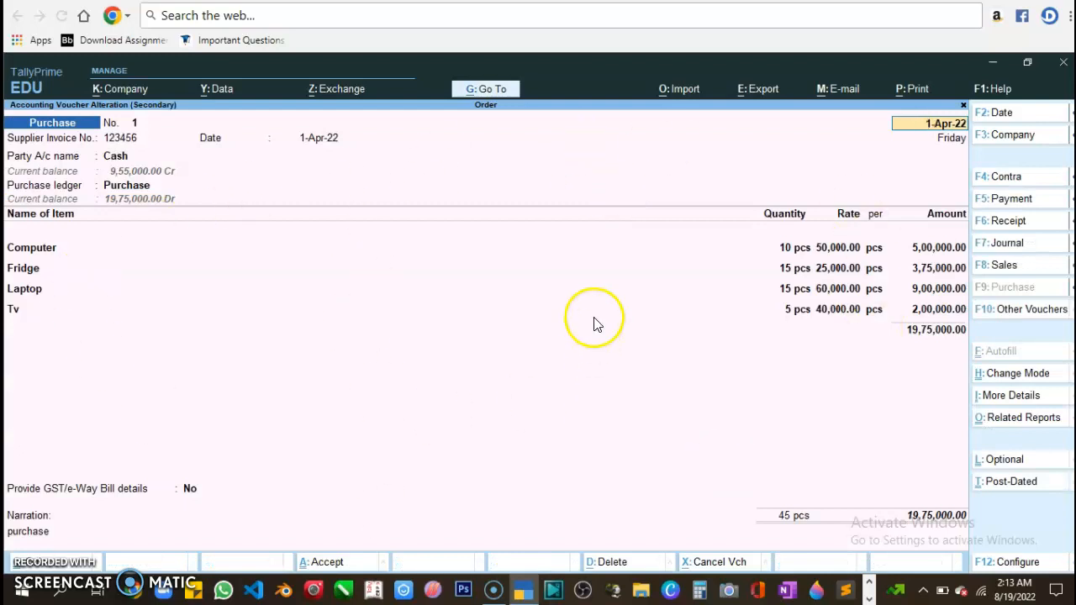
key(Escape)
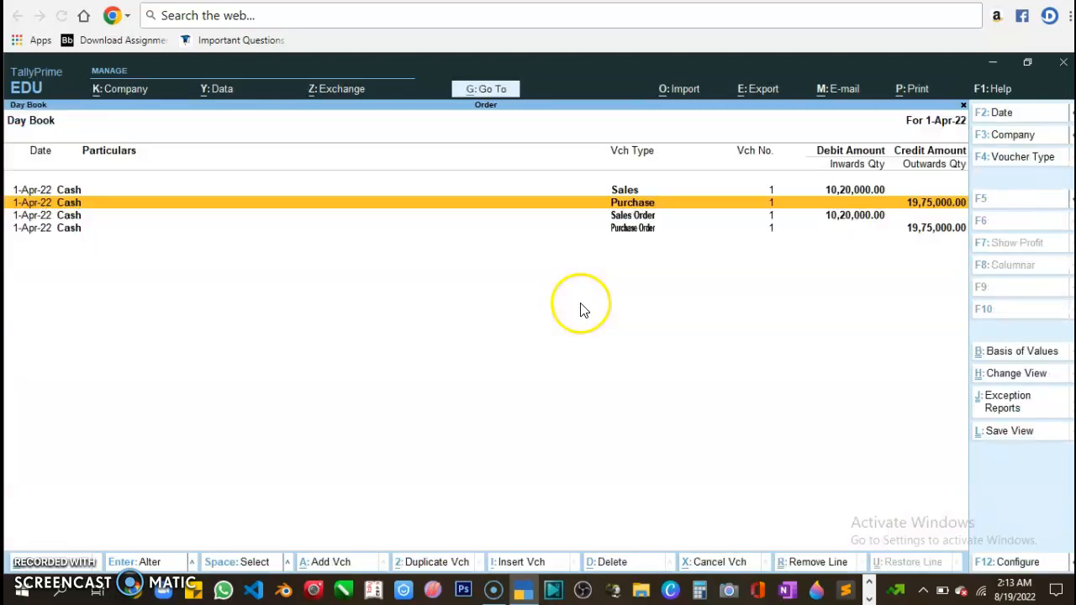
click(621, 194)
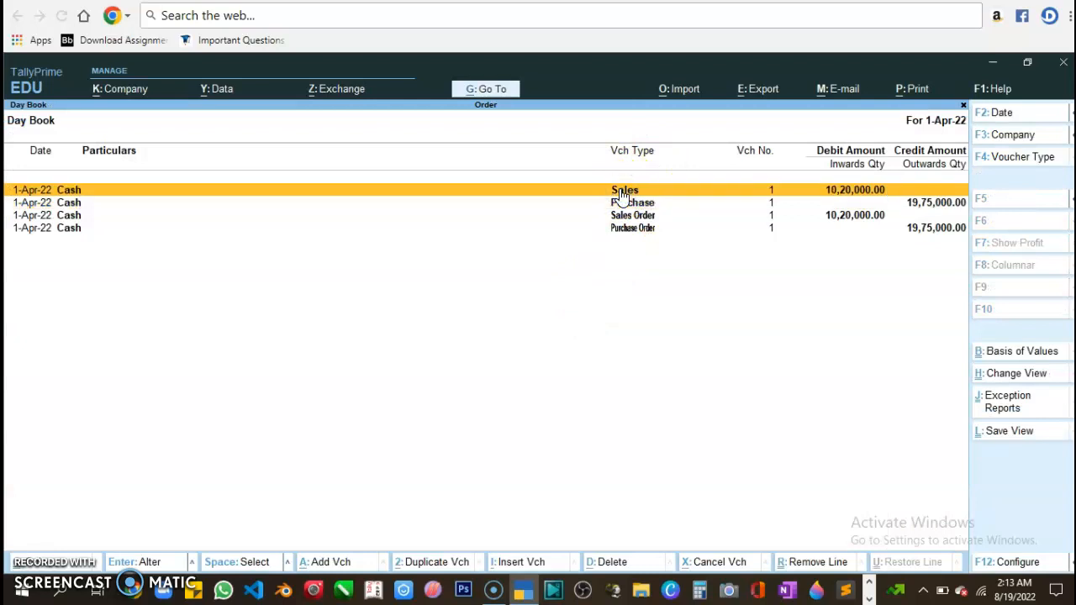
click(620, 194)
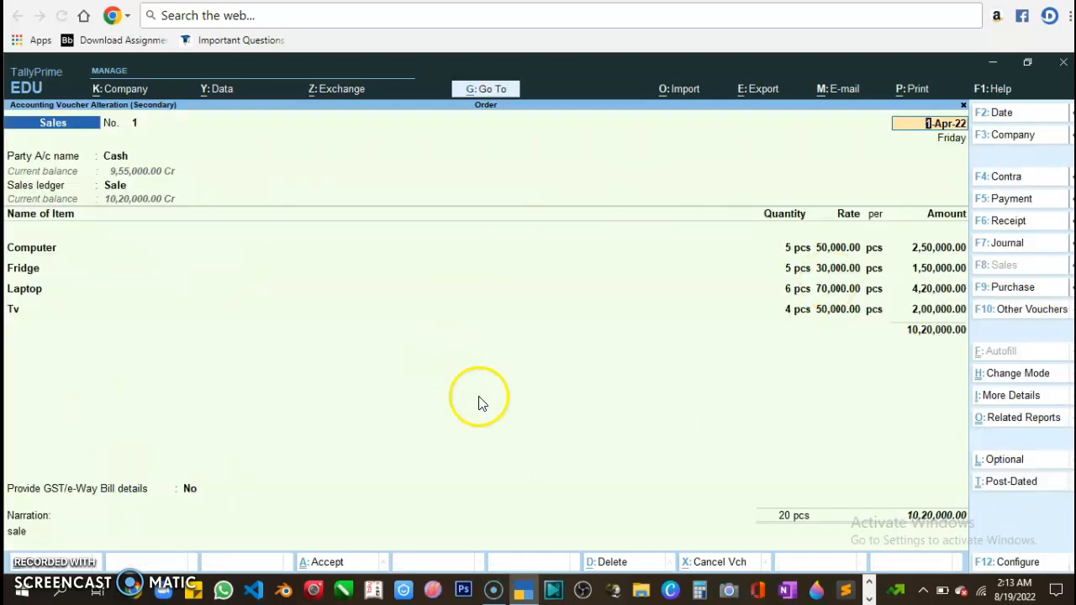
key(Escape)
key(Return)
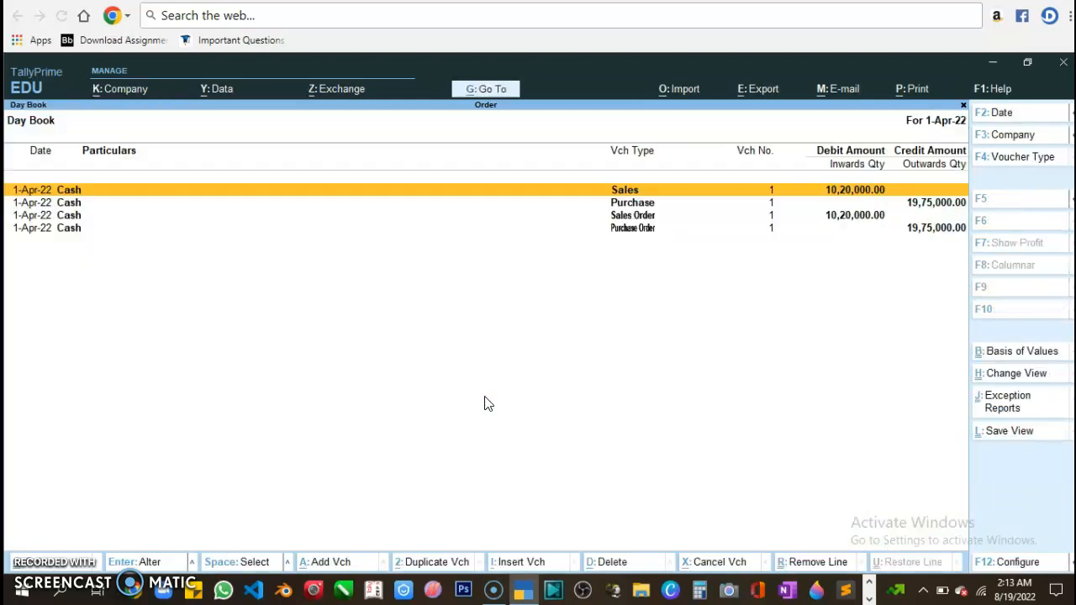
- Examine the Sales Order voucher from the Day Book, then return to the Gateway of Tally
key(Down)
key(Down)
key(Down)
key(Up)
key(Return)
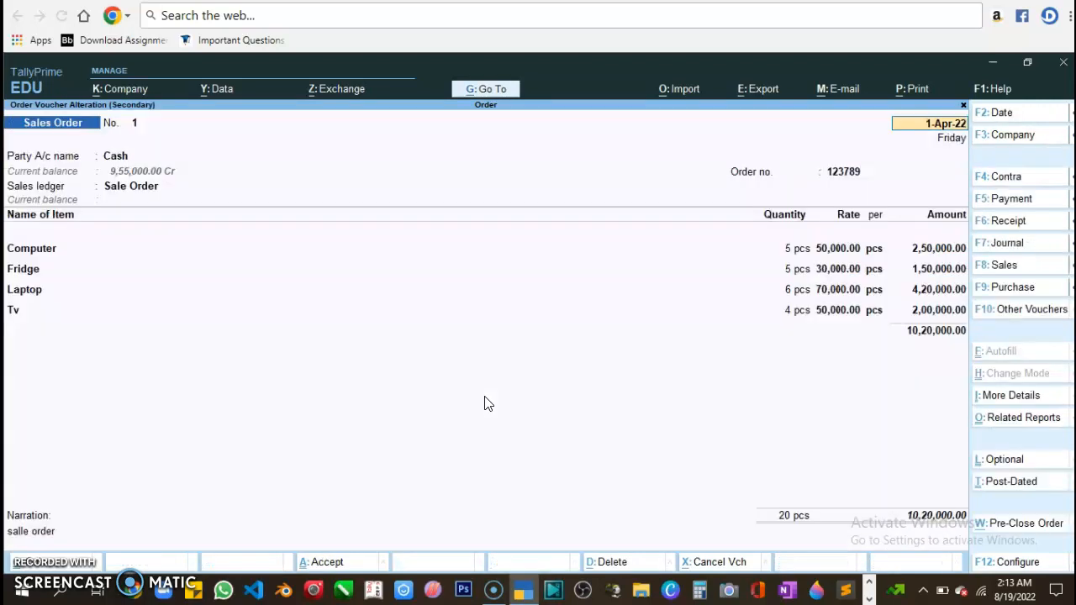
key(BackSpace)
key(Escape)
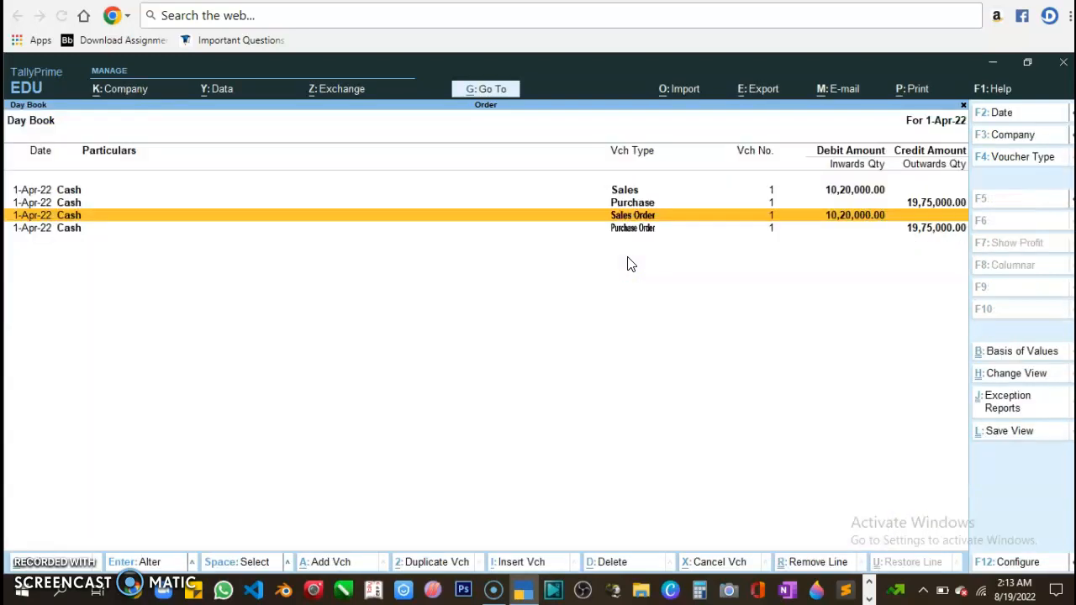
key(Escape)
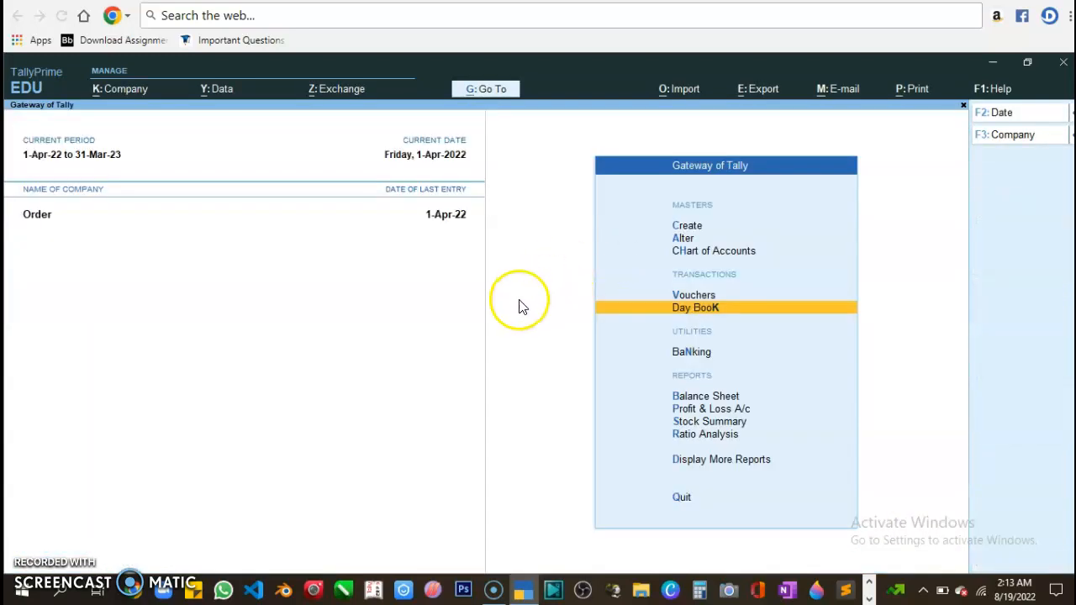